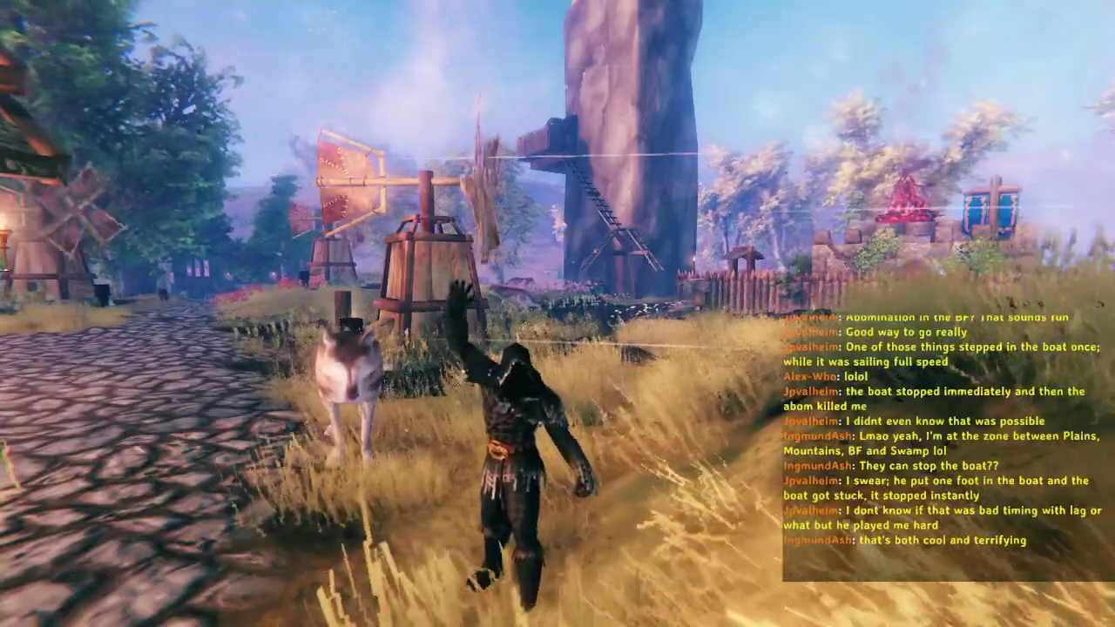
pyautogui.press('w')
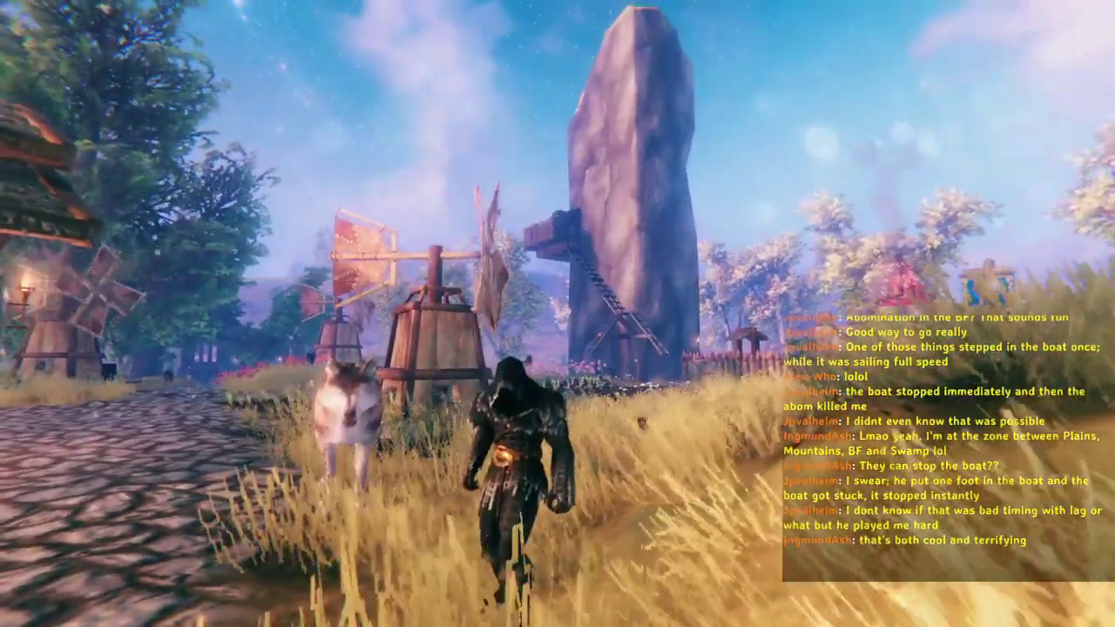
pyautogui.press('w')
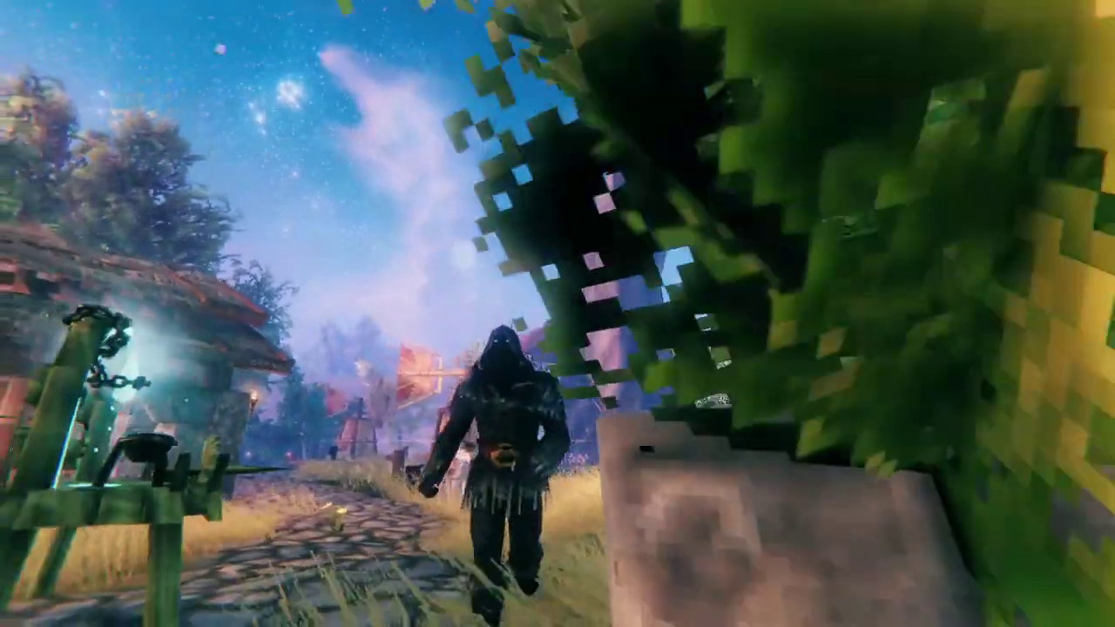
pyautogui.press('w')
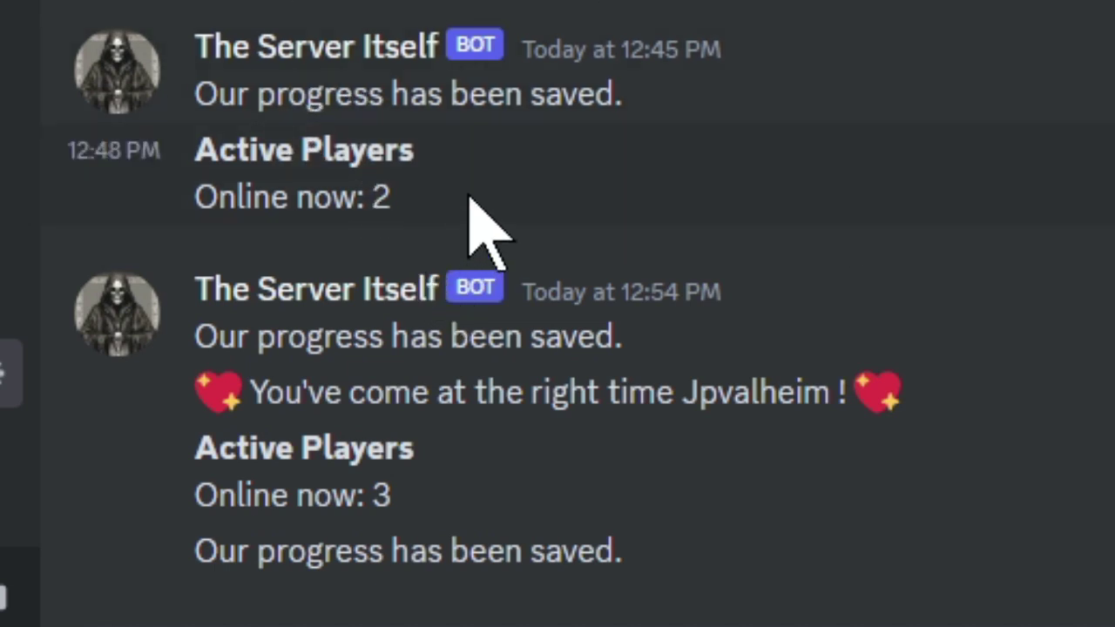
# Look through the server bot's save, active-player and join messages in the Discord server-status channel.
pyautogui.scroll(3, 468, 196)
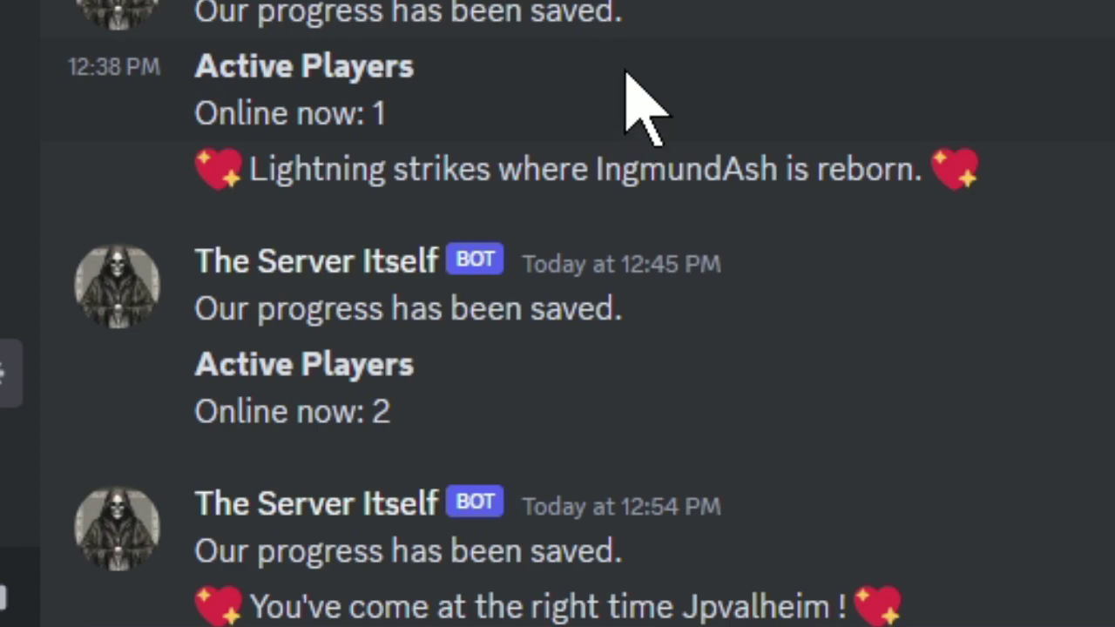
pyautogui.scroll(10, 660, 87)
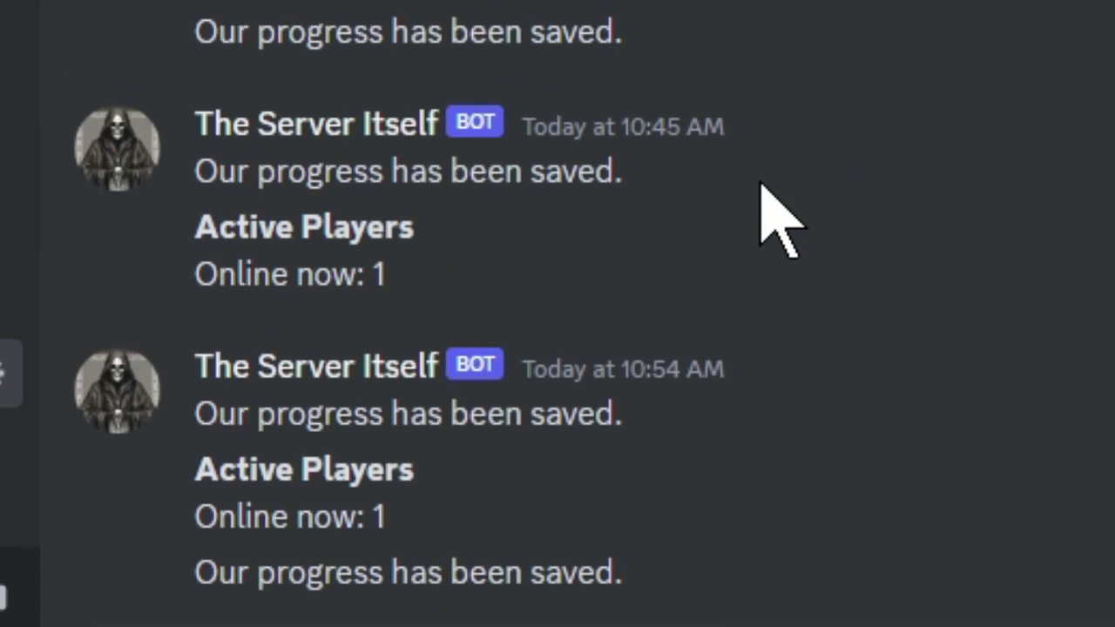
pyautogui.scroll(-4, 764, 199)
pyautogui.scroll(-20, 760, 185)
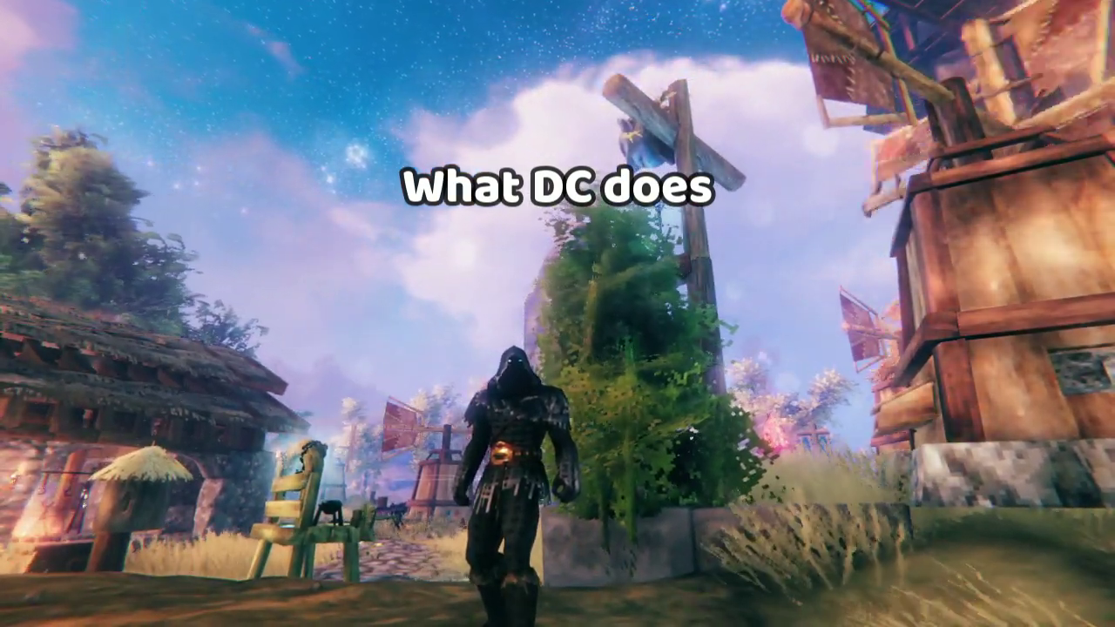
pyautogui.press('Return')
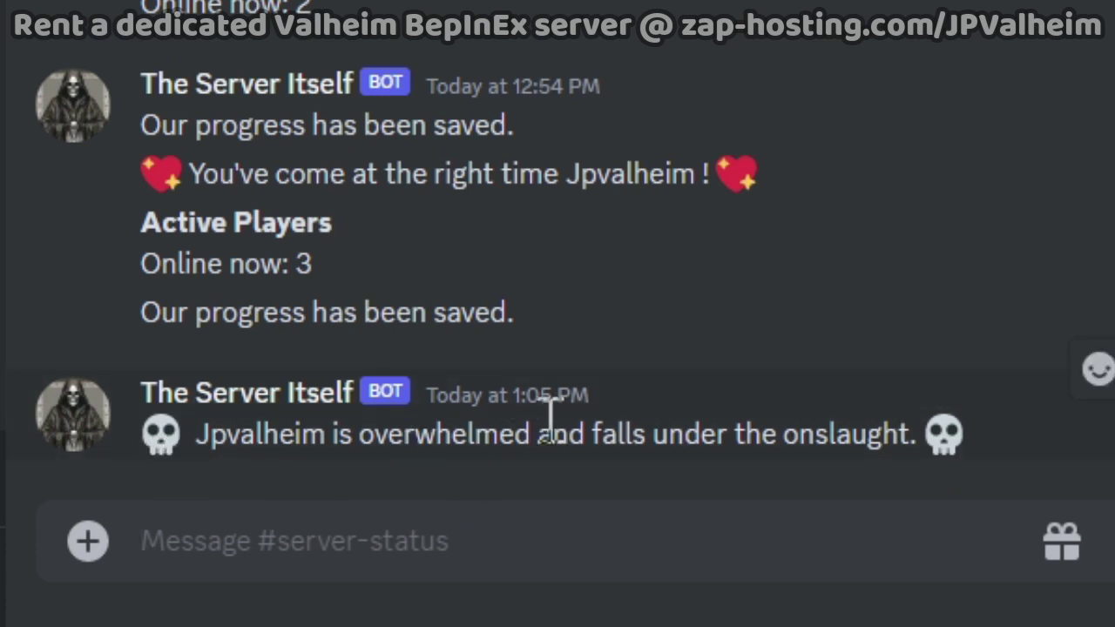
pyautogui.moveTo(540, 406)
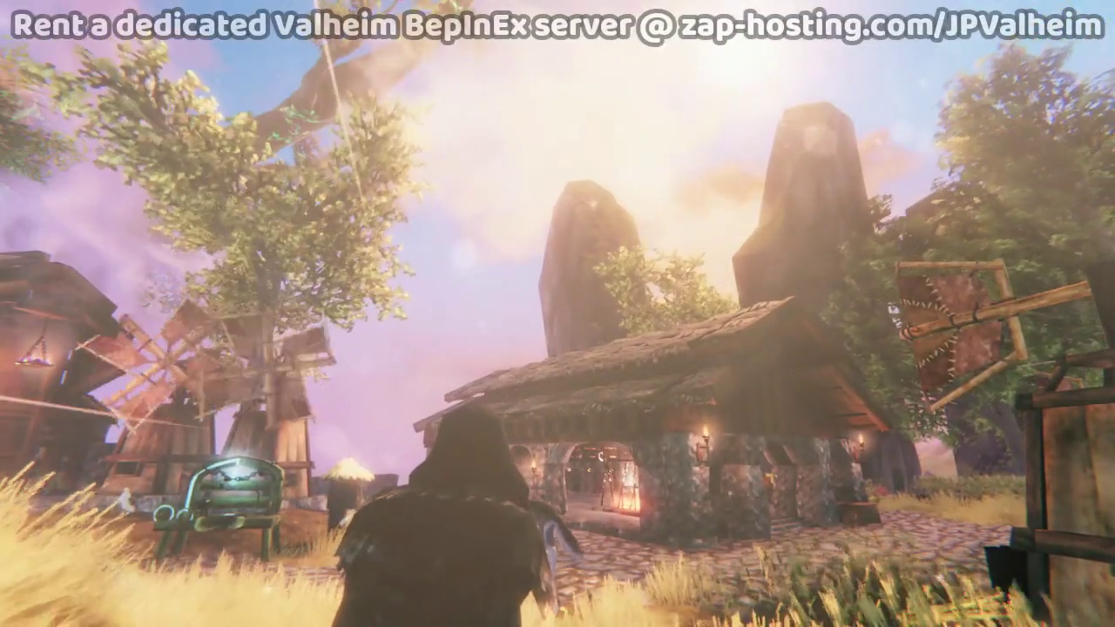
pyautogui.press('w')
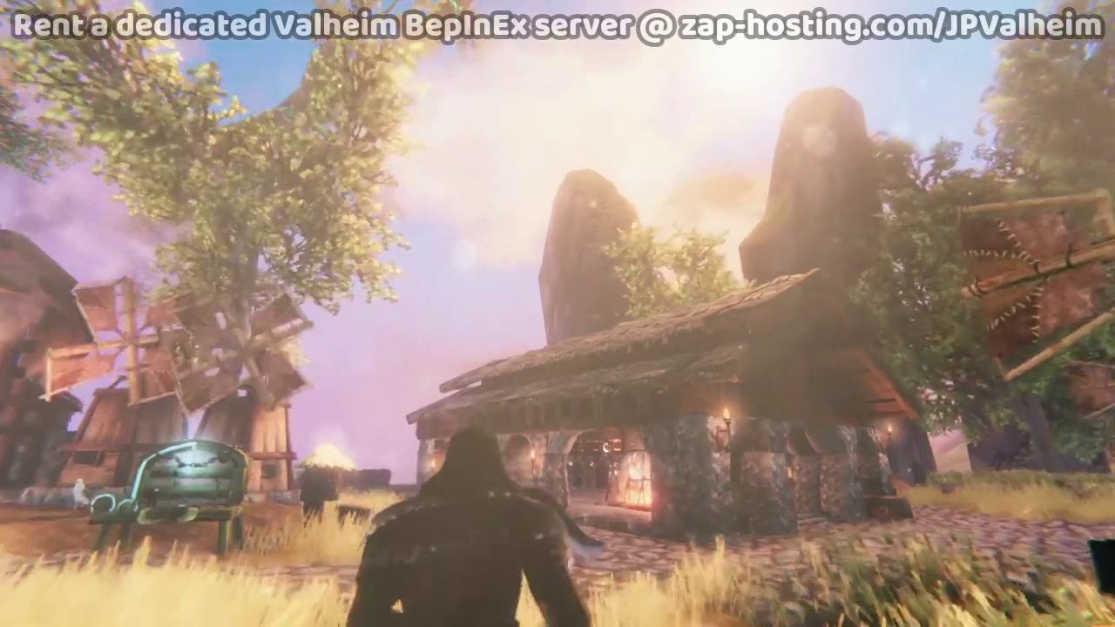
pyautogui.press('w')
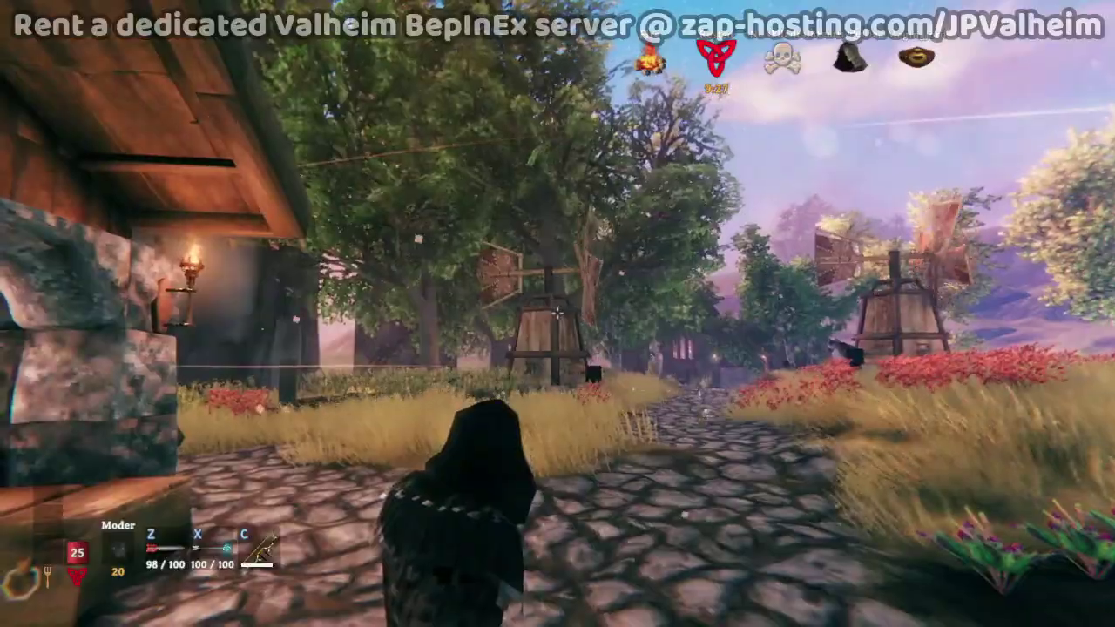
pyautogui.press('w')
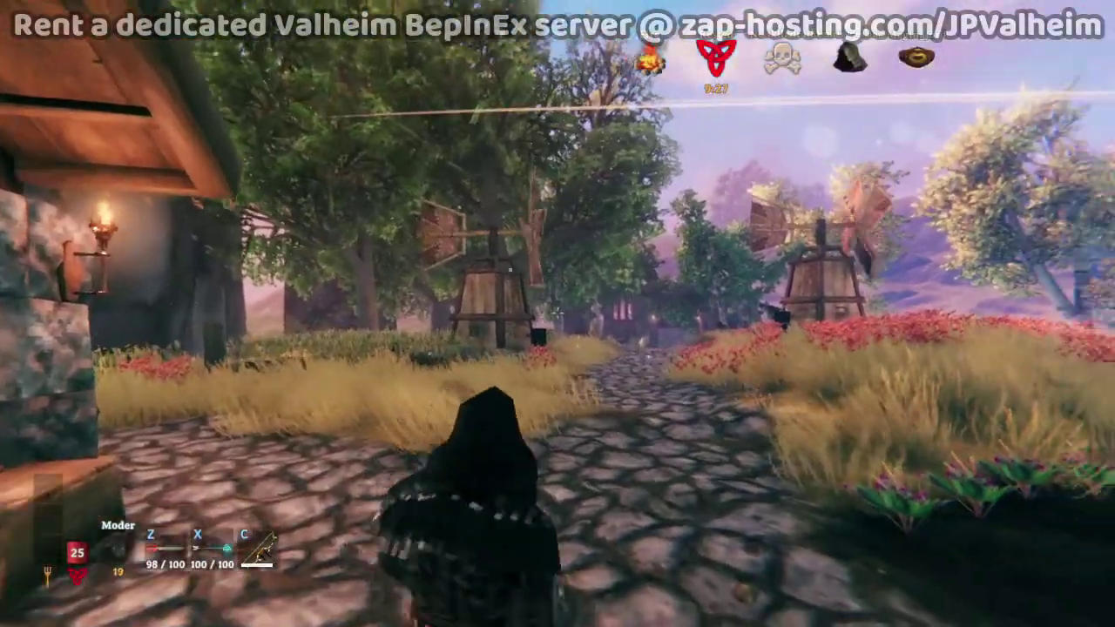
pyautogui.press('w')
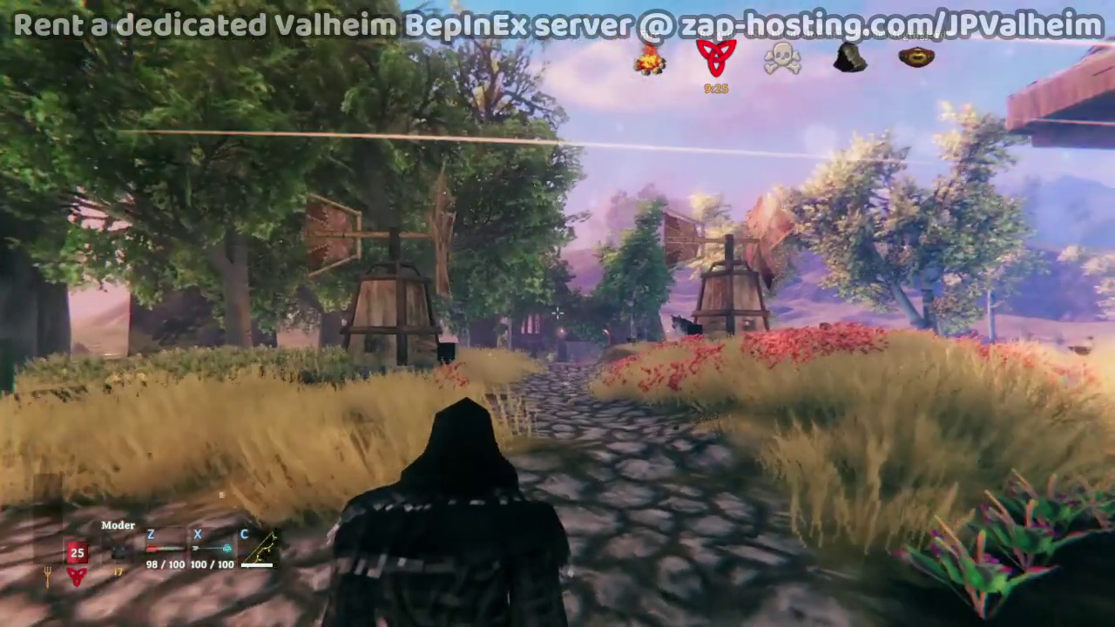
pyautogui.press('w')
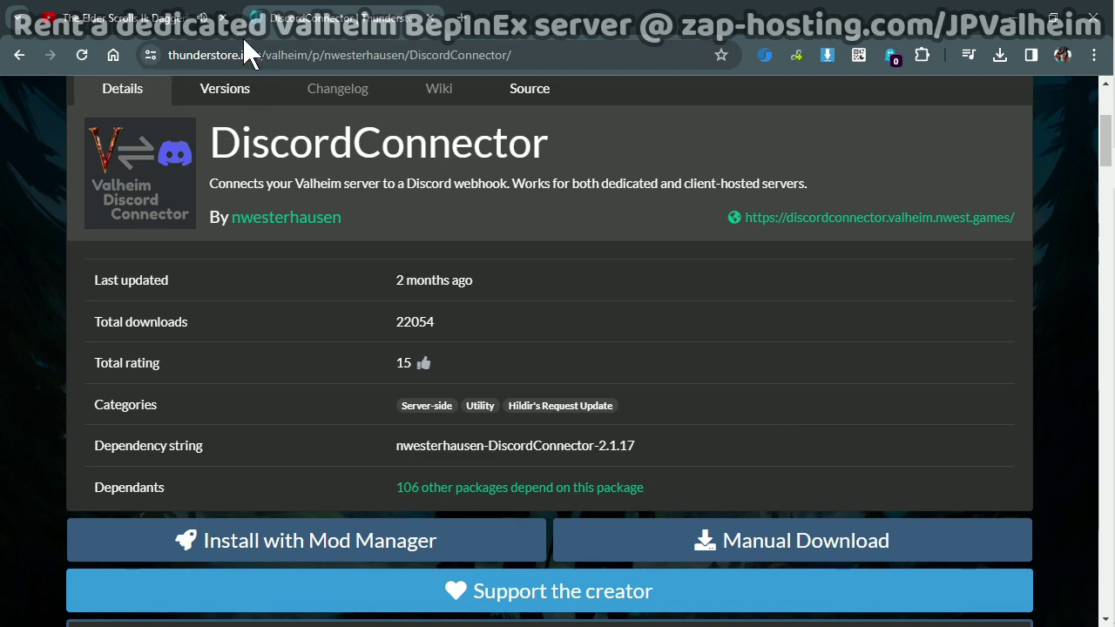
# Switch to the downloaded DiscordConnector 2.1.17 archive, open its plugins folder and select all four DLL files.
pyautogui.hotkey('alt', 'Tab')
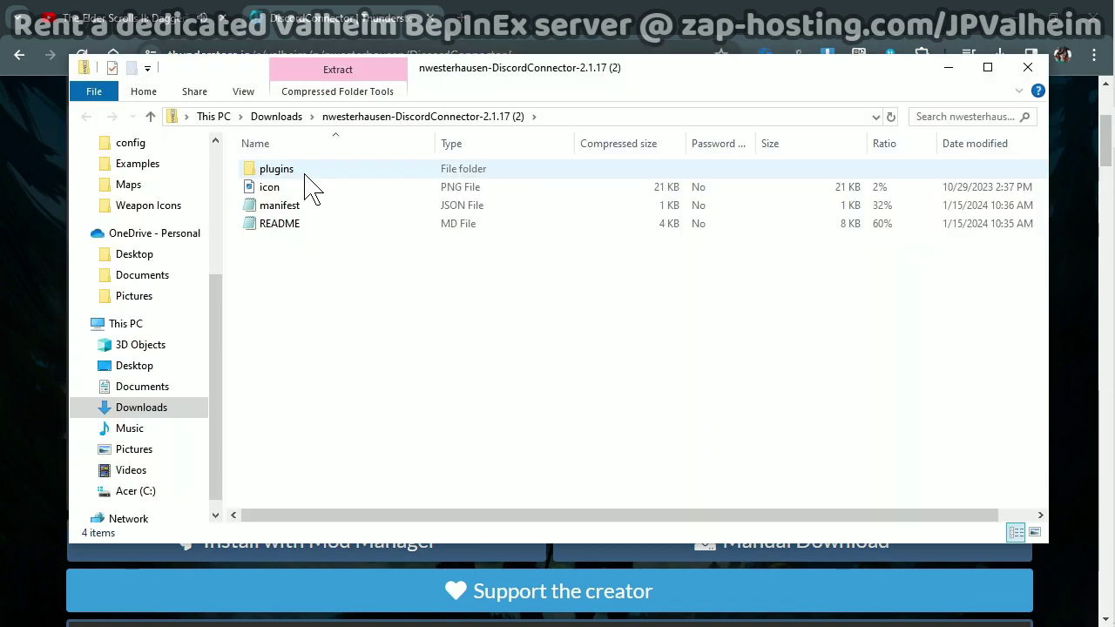
pyautogui.doubleClick(305, 173)
pyautogui.click(340, 174)
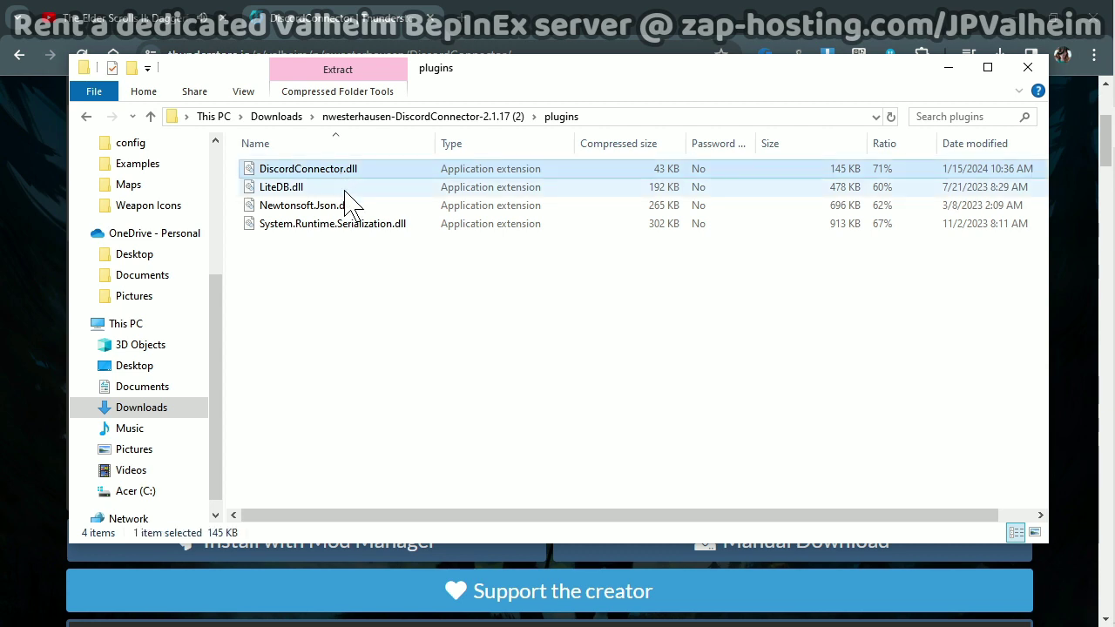
pyautogui.keyDown('shift'); pyautogui.click(355, 224); pyautogui.keyUp('shift')
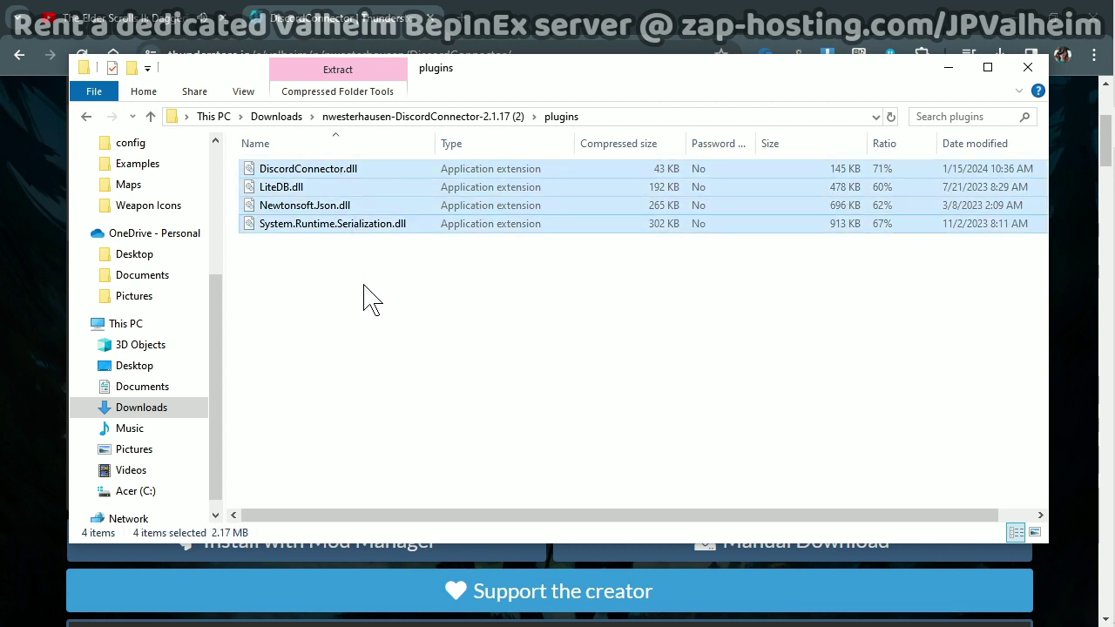
# Switch to the browser and open the Valheim BepInEx server hosting page on zap-hosting.com.
pyautogui.hotkey('alt', 'Tab')
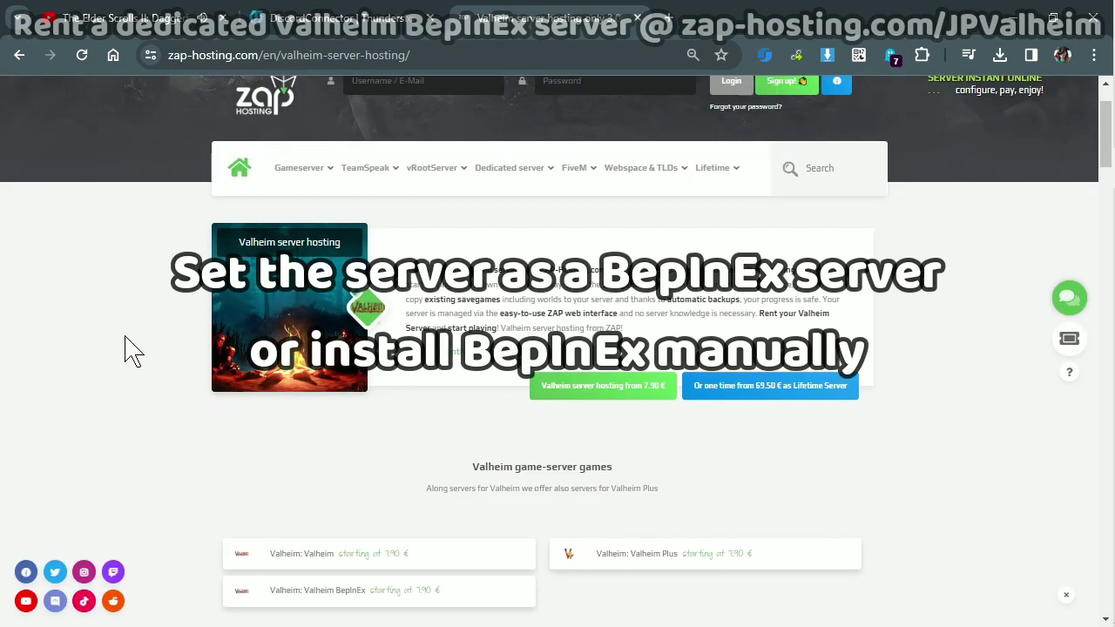
pyautogui.scroll(-1, 142, 322)
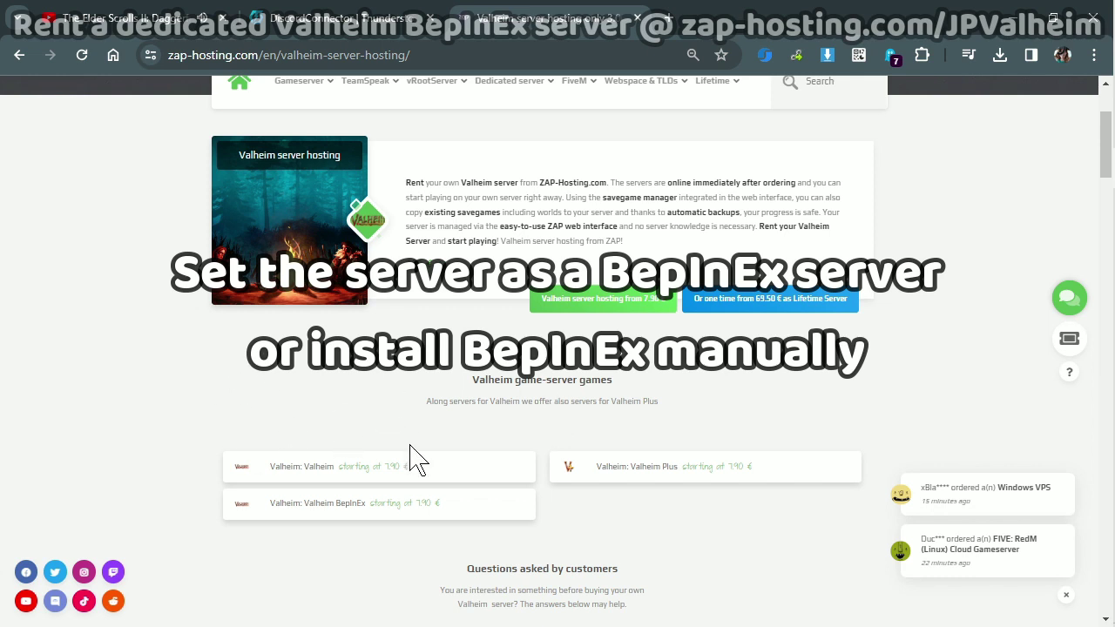
pyautogui.click(425, 514)
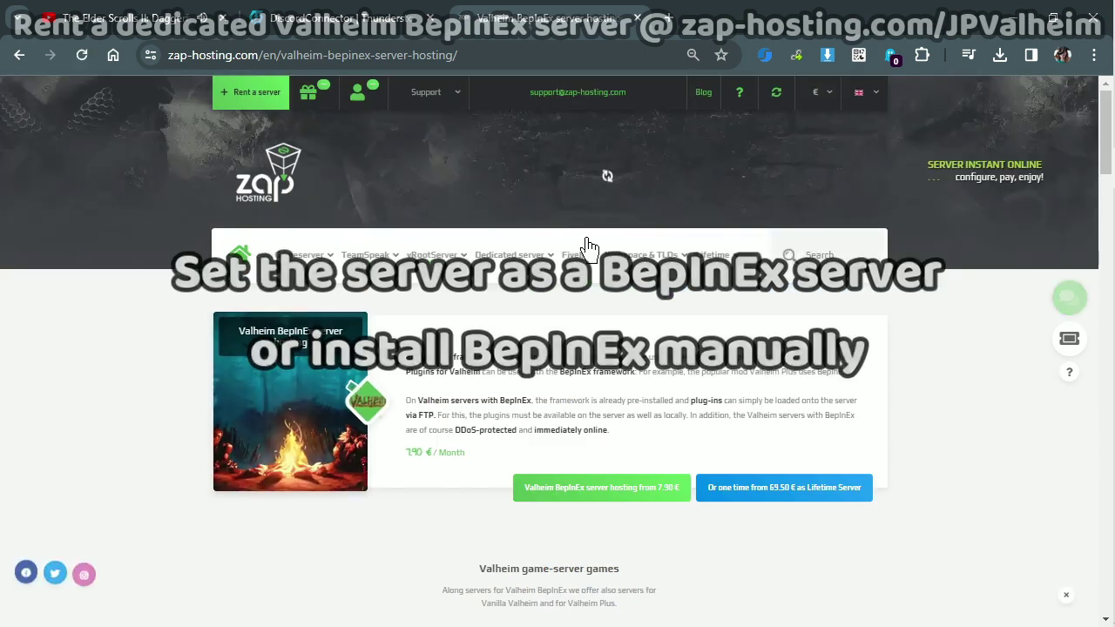
pyautogui.moveTo(678, 67)
pyautogui.press('Escape')
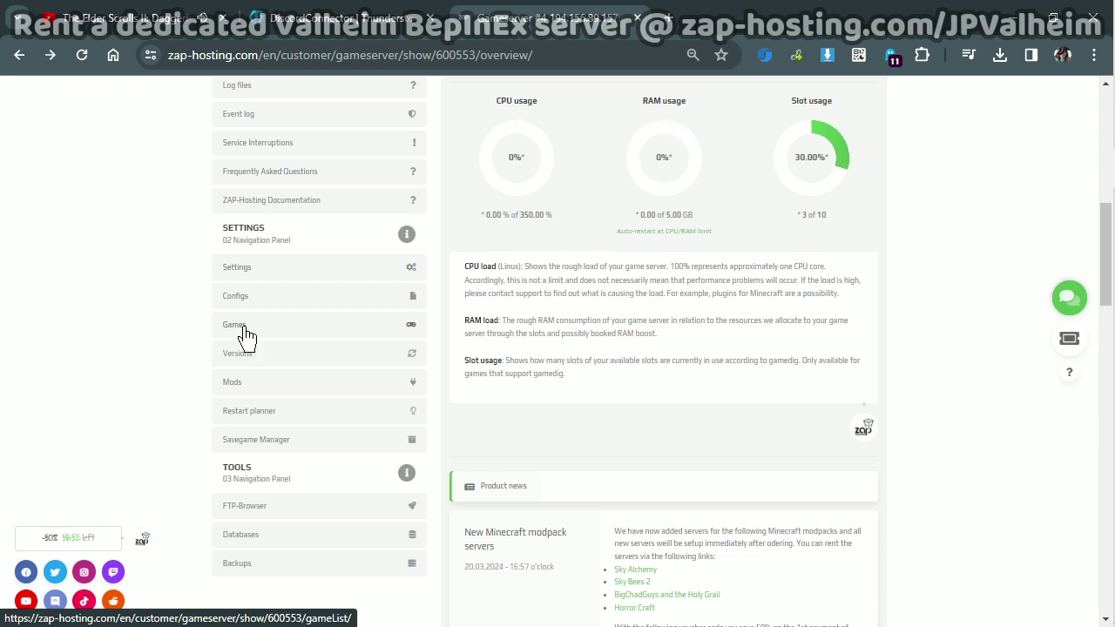
# Open the game server's Games page and check the Valheim BepInEx entry among the installed games.
pyautogui.click(246, 336)
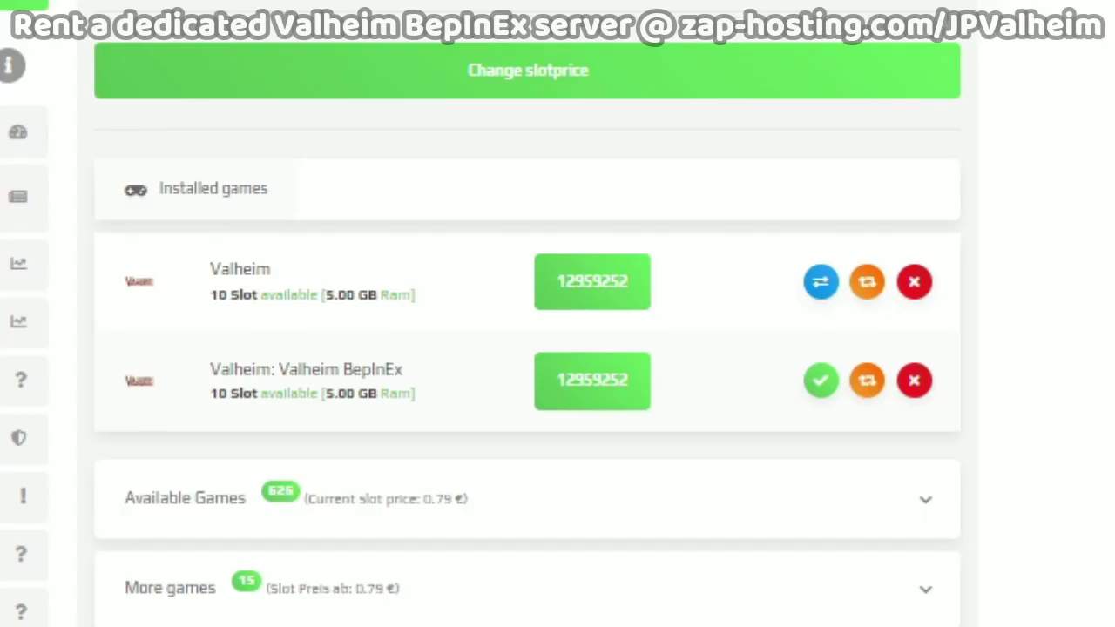
pyautogui.click(554, 71)
pyautogui.doubleClick(340, 369)
pyautogui.click(372, 367)
pyautogui.doubleClick(368, 369)
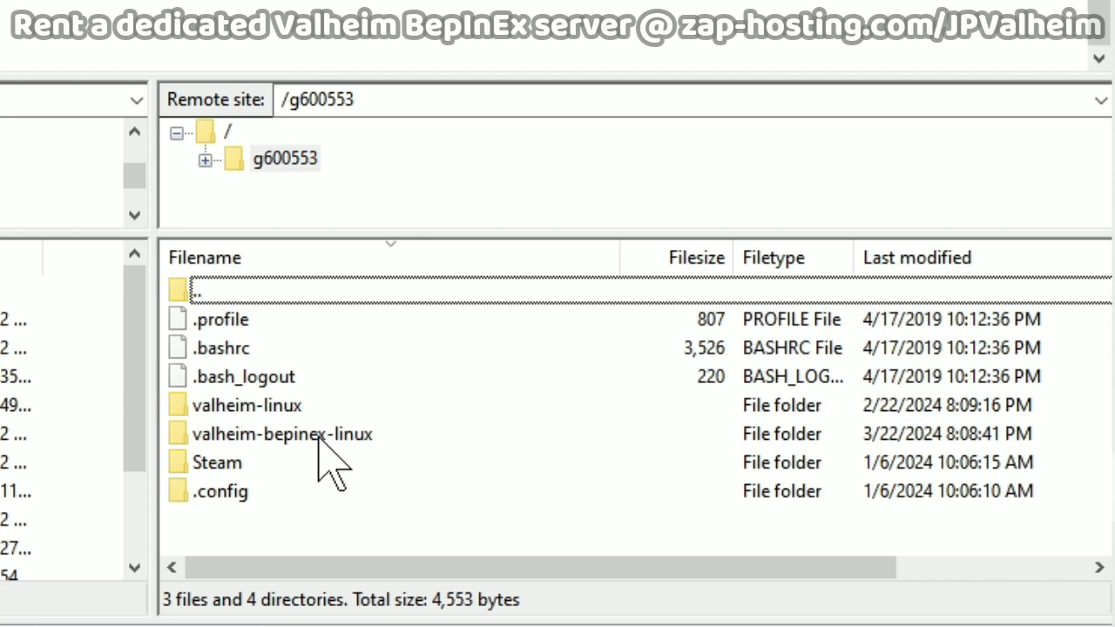
# On the FTP remote site, open the valheim-bepinex-linux folder and go into its BepInEx subfolder.
pyautogui.click(247, 437)
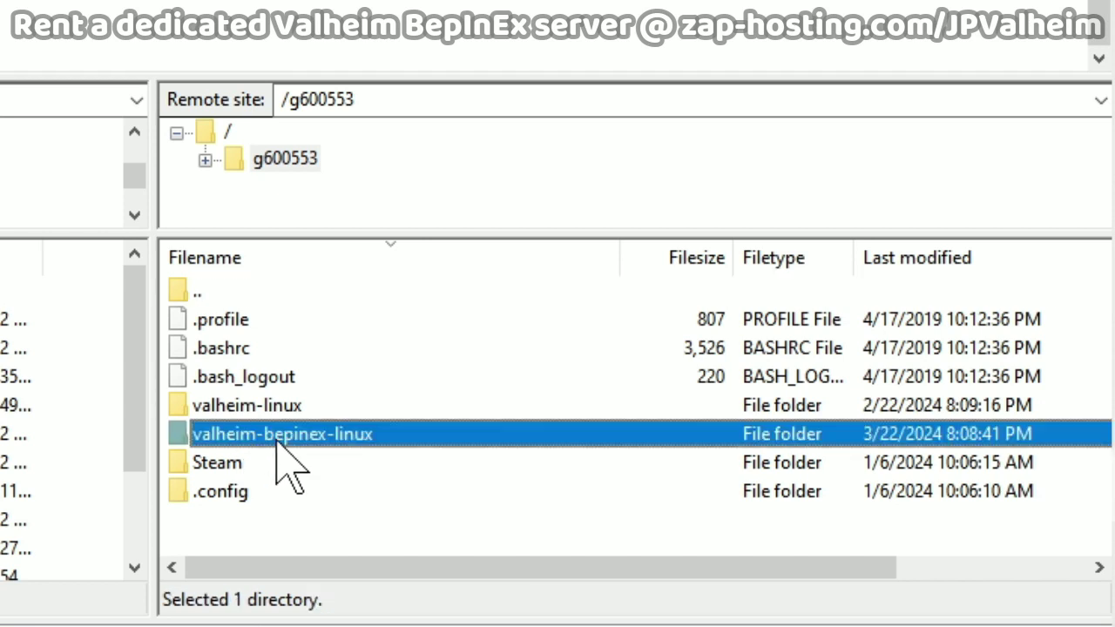
pyautogui.doubleClick(329, 438)
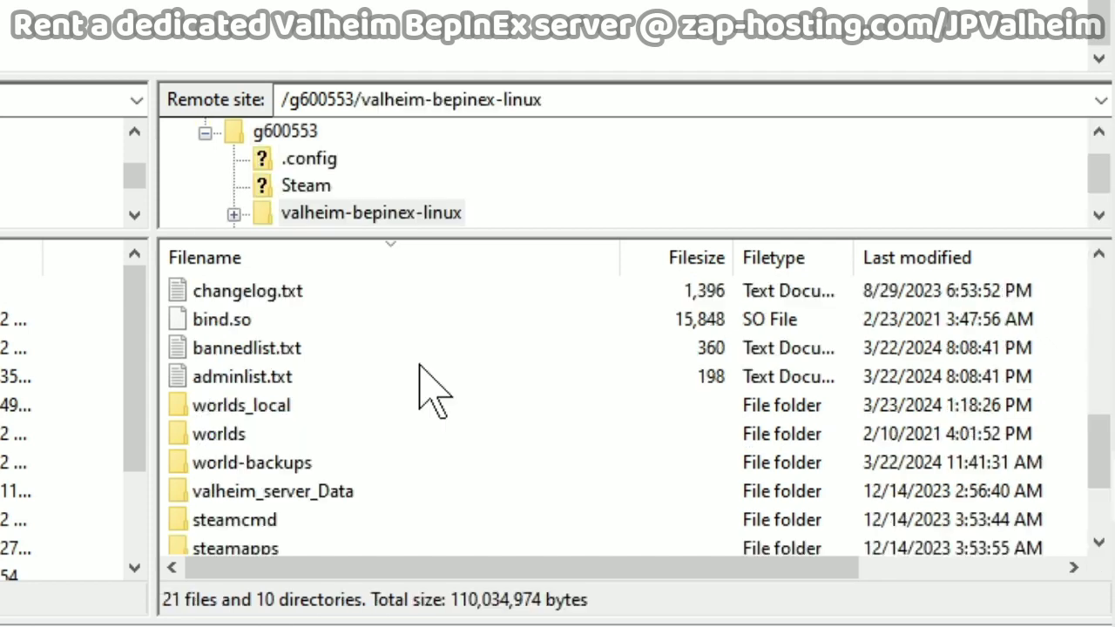
pyautogui.scroll(2, 433, 392)
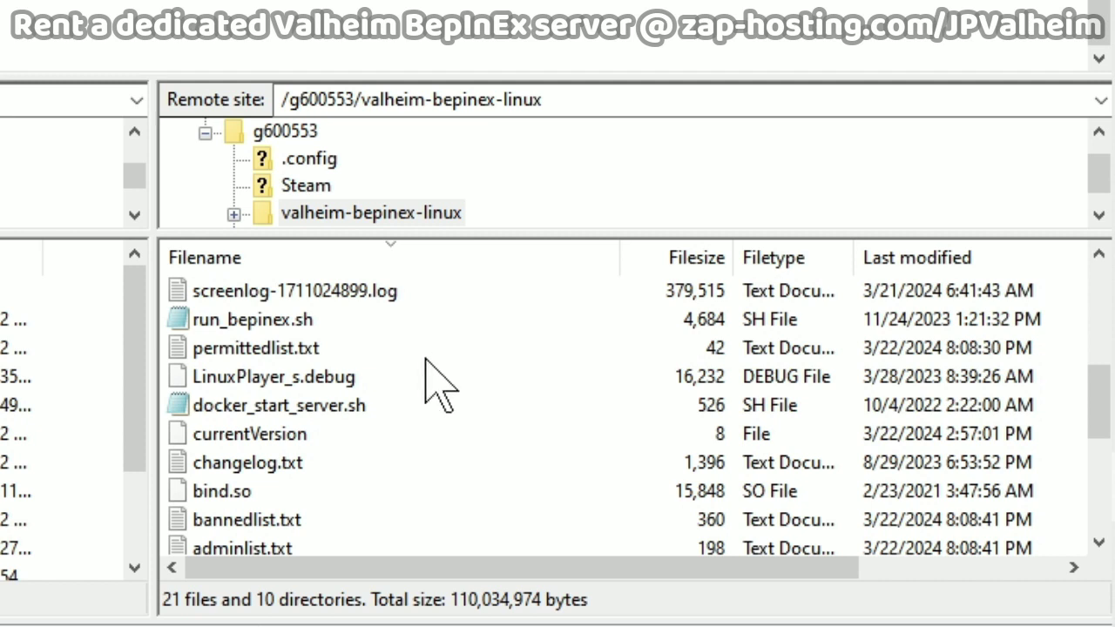
pyautogui.scroll(1, 445, 387)
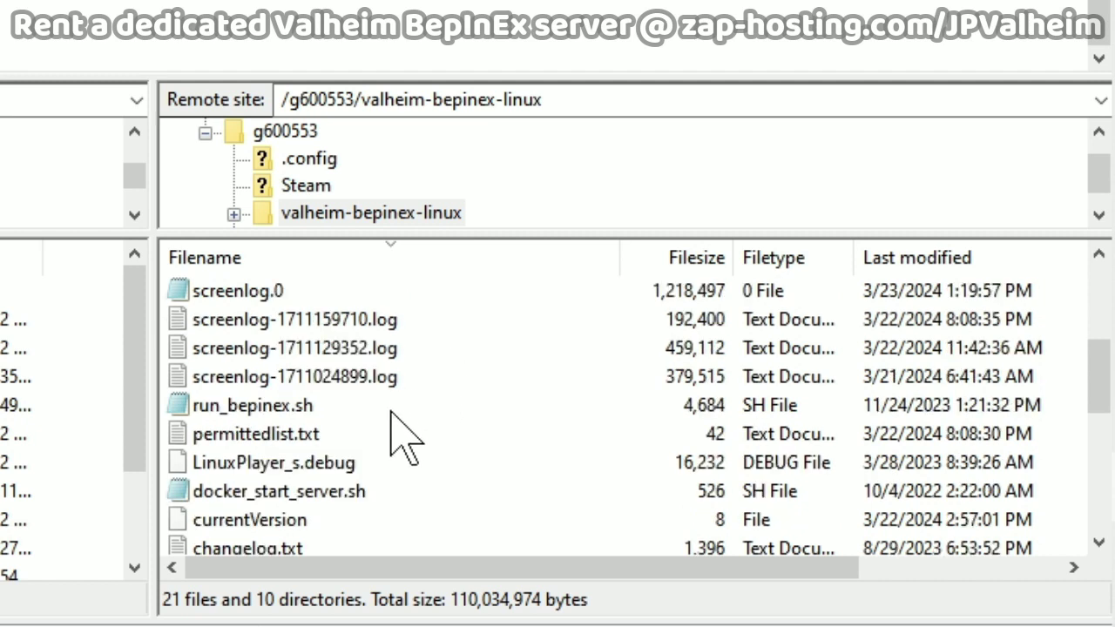
pyautogui.scroll(-5, 405, 454)
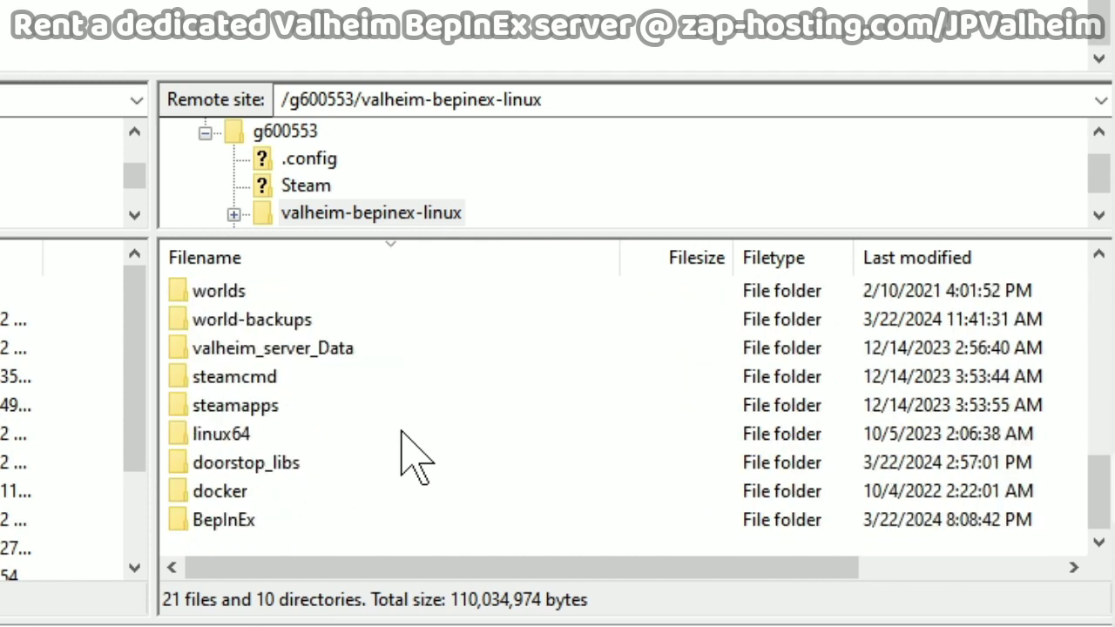
pyautogui.click(244, 523)
pyautogui.doubleClick(244, 522)
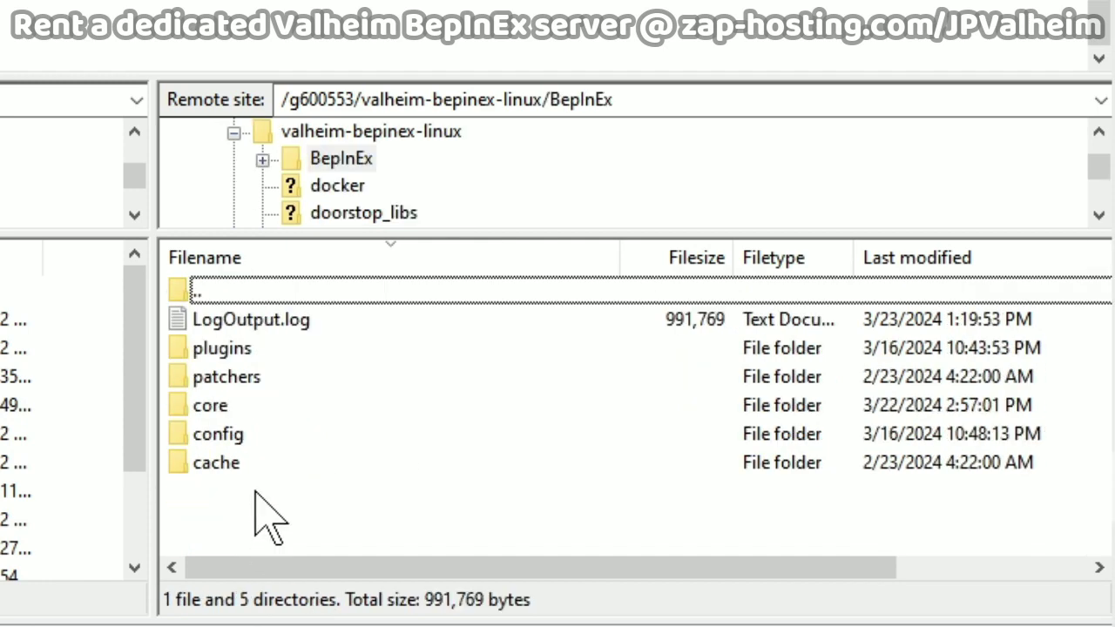
# Open BepInEx.cfg from the BepInEx config folder for viewing and editing.
pyautogui.doubleClick(235, 433)
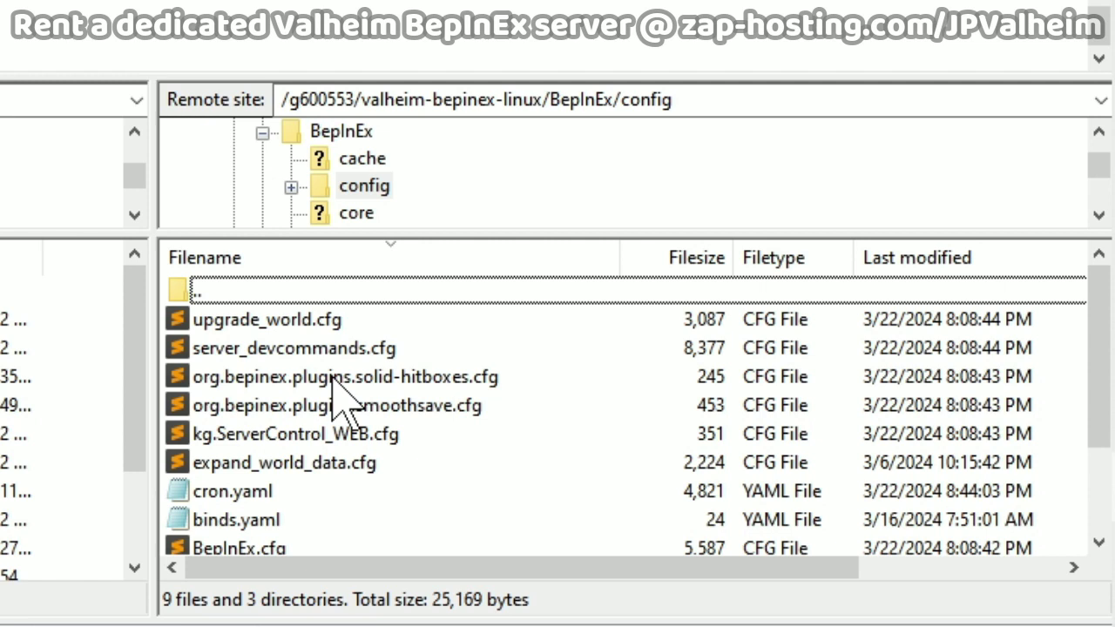
pyautogui.scroll(-2, 338, 388)
pyautogui.click(298, 436)
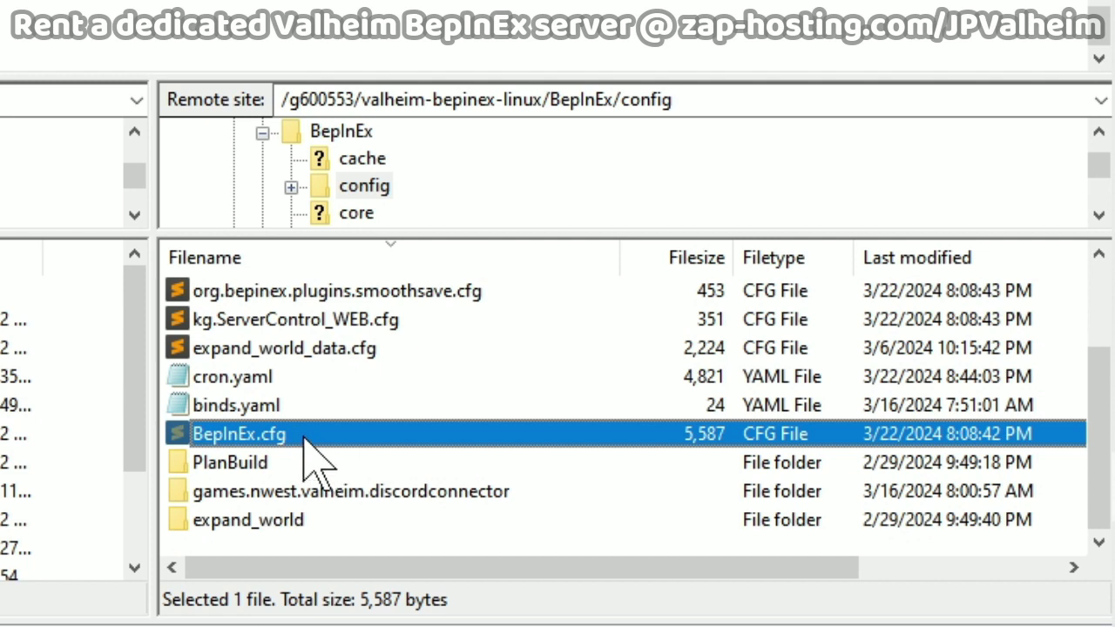
pyautogui.rightClick(305, 441)
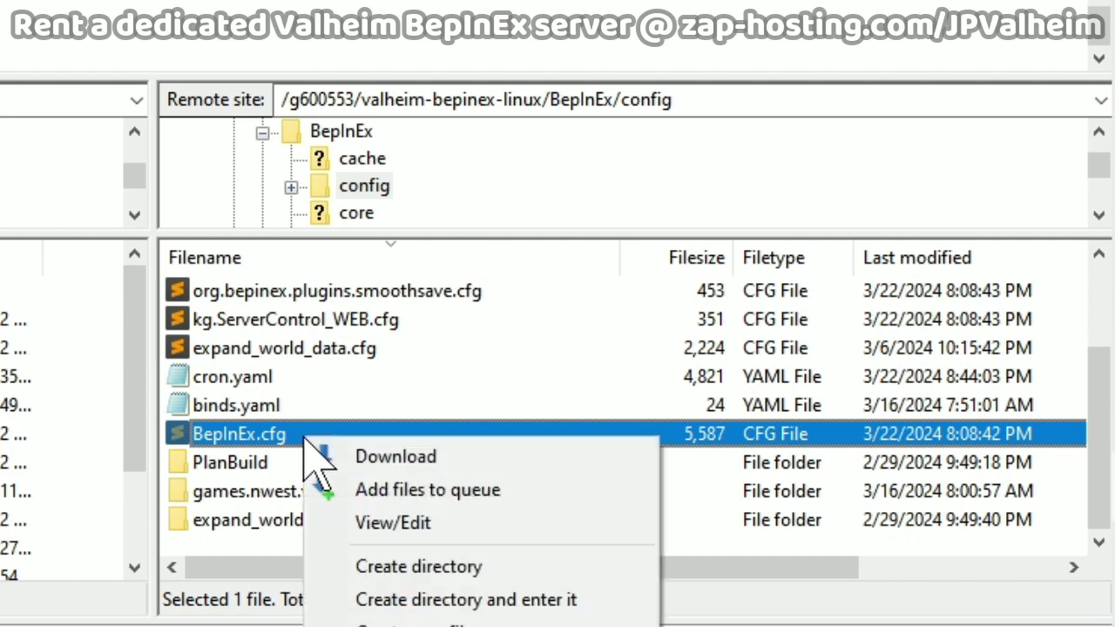
pyautogui.click(392, 523)
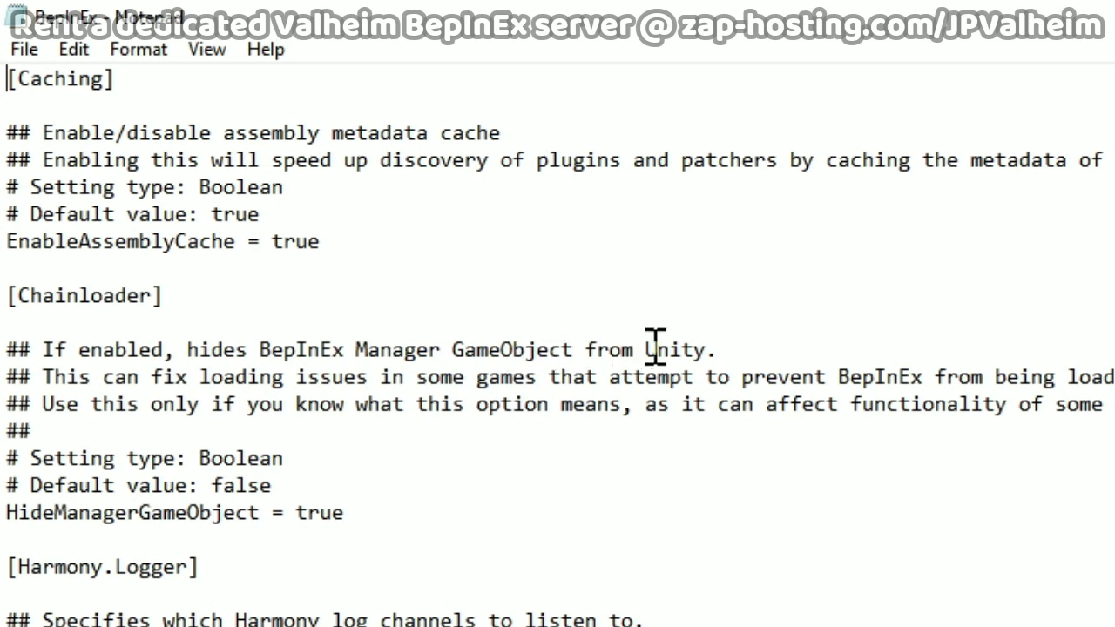
# Check the HideManagerGameObject value in the Chainloader section of BepInEx.cfg, then return to the remote config folder.
pyautogui.doubleClick(318, 514)
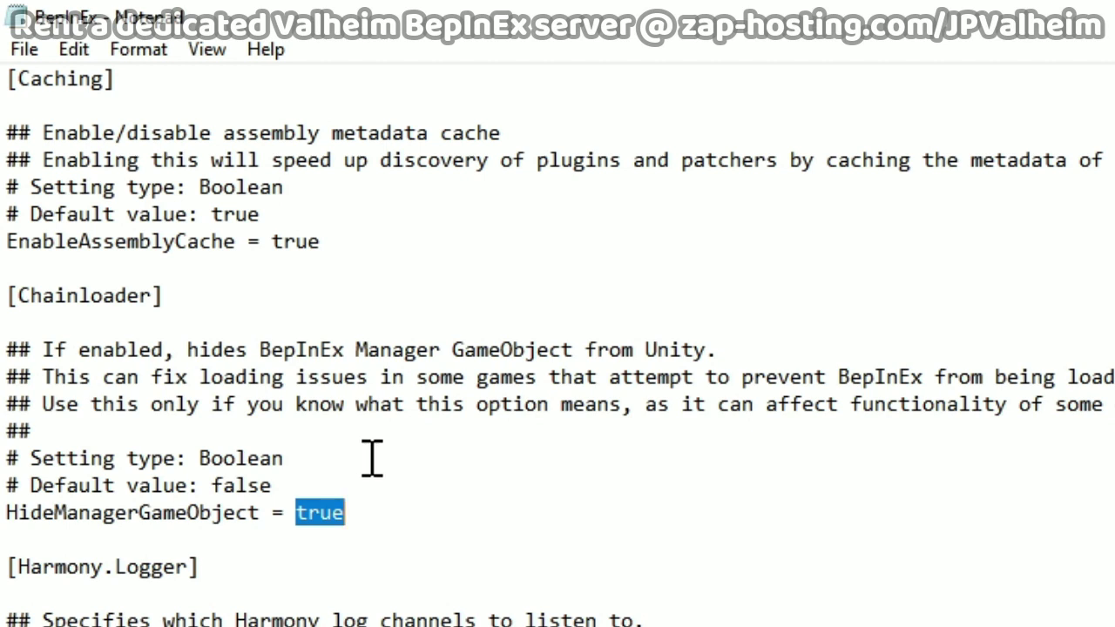
pyautogui.click(321, 513)
pyautogui.scroll(-10, 321, 513)
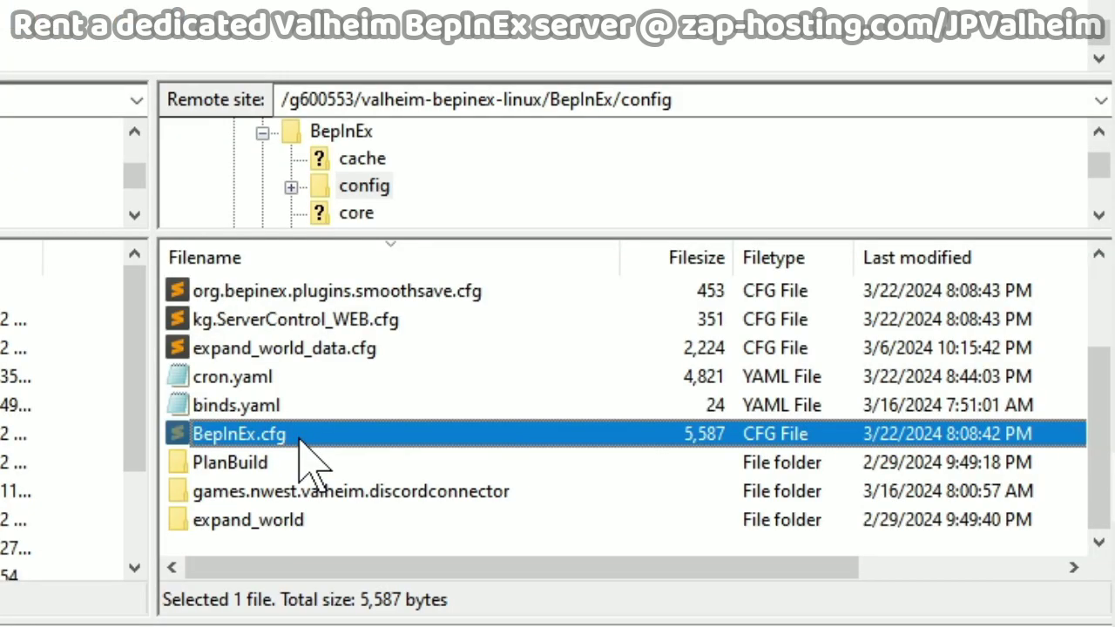
pyautogui.click(300, 440)
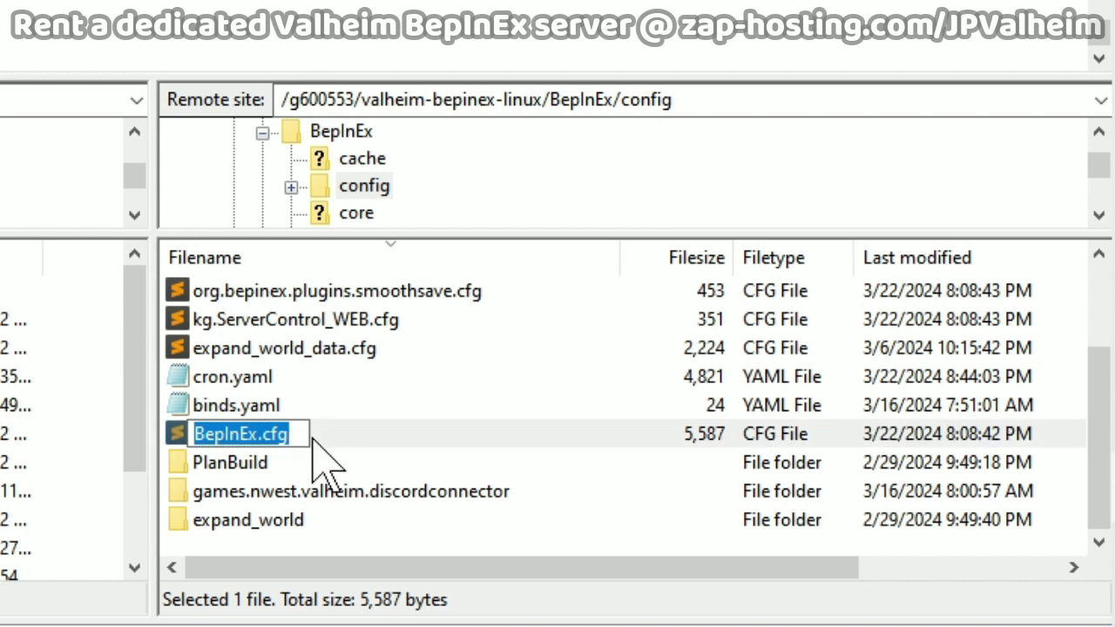
# Leave the BepInEx.cfg name unedited, open the remote BepInEx plugins folder and review the DLL files in it.
pyautogui.press('Escape')
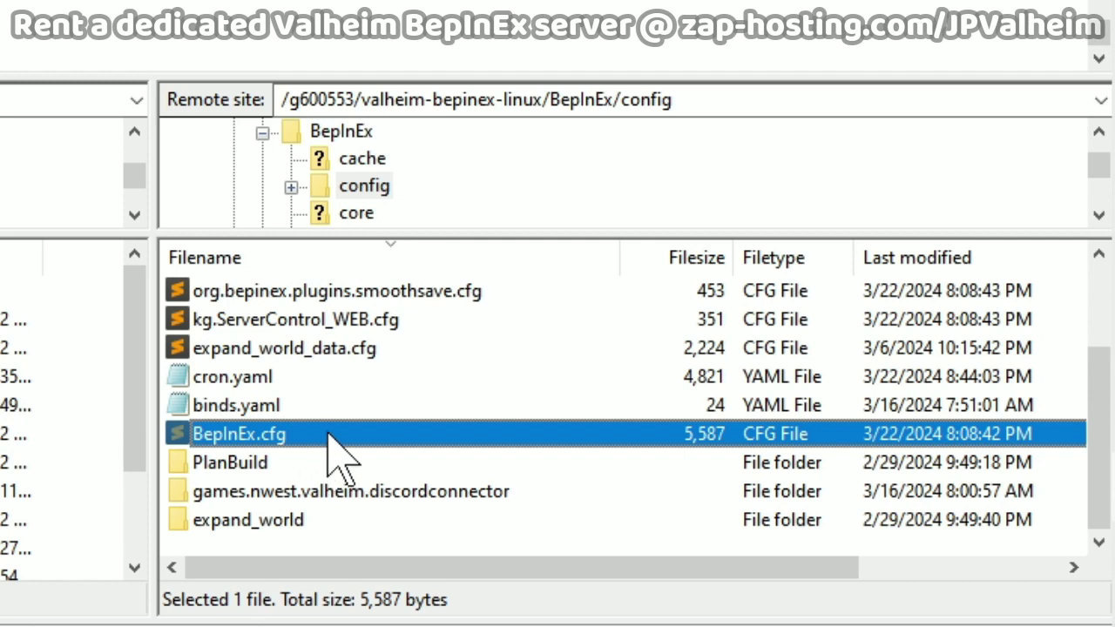
pyautogui.scroll(2, 326, 409)
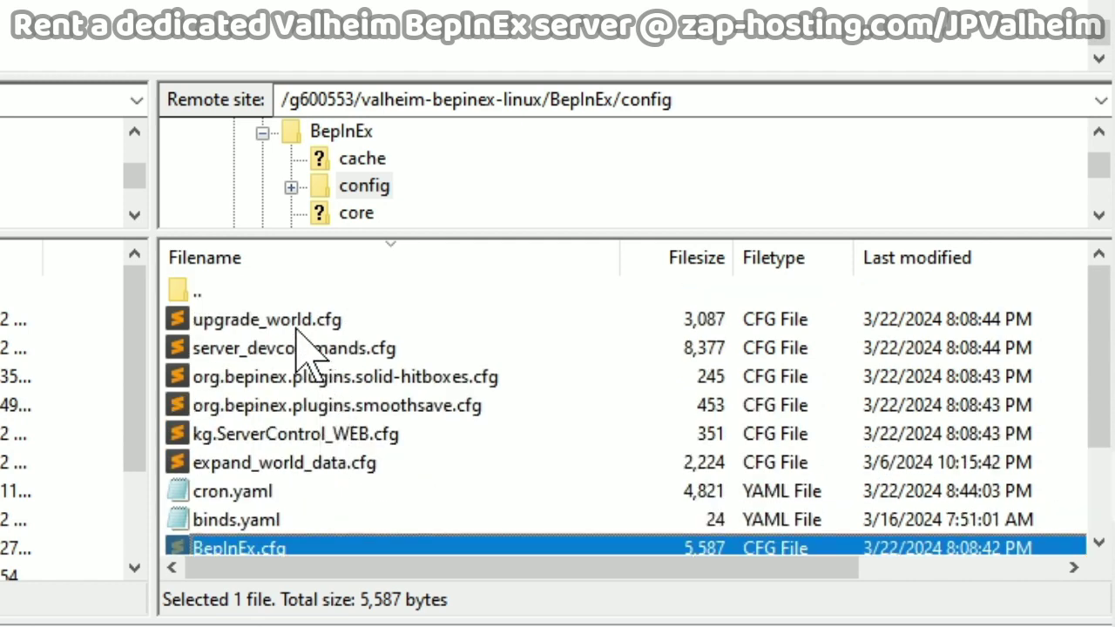
pyautogui.doubleClick(265, 294)
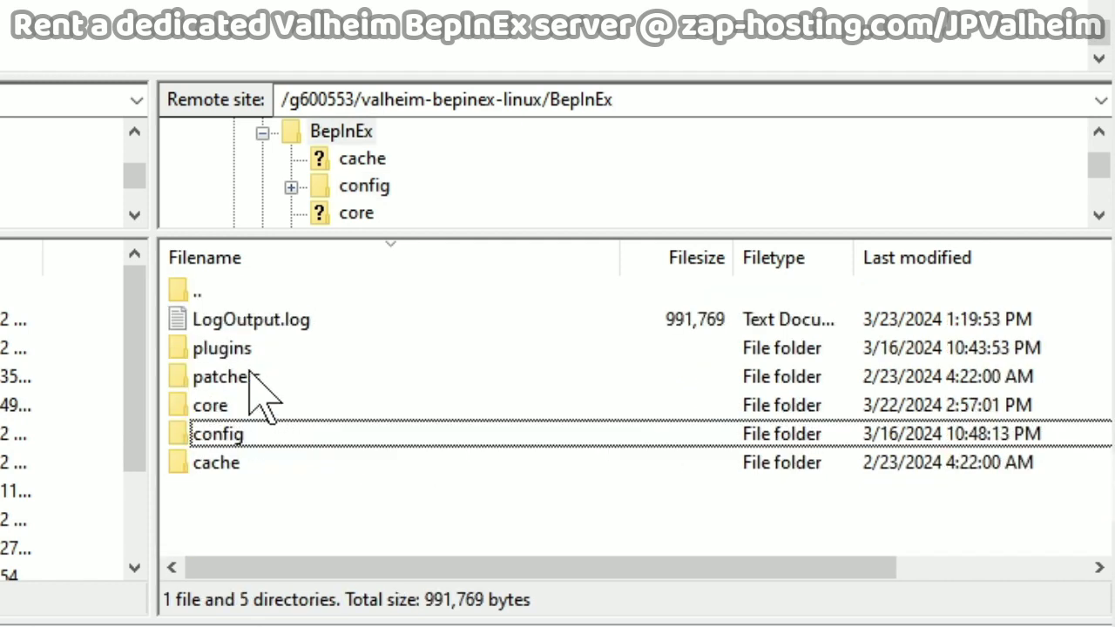
pyautogui.doubleClick(249, 351)
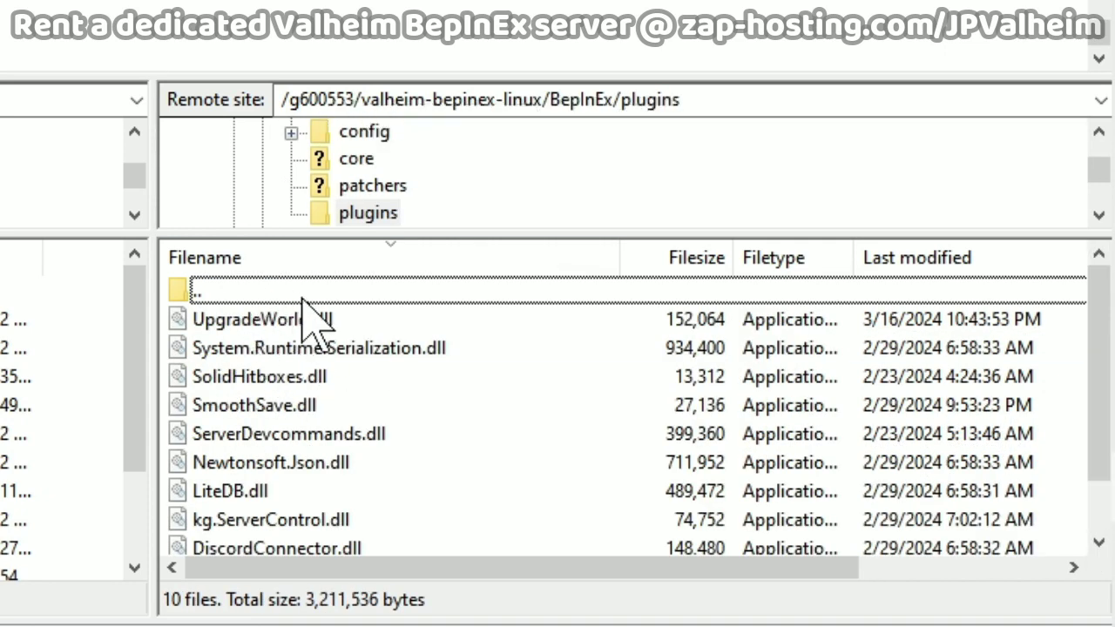
pyautogui.scroll(-1, 261, 352)
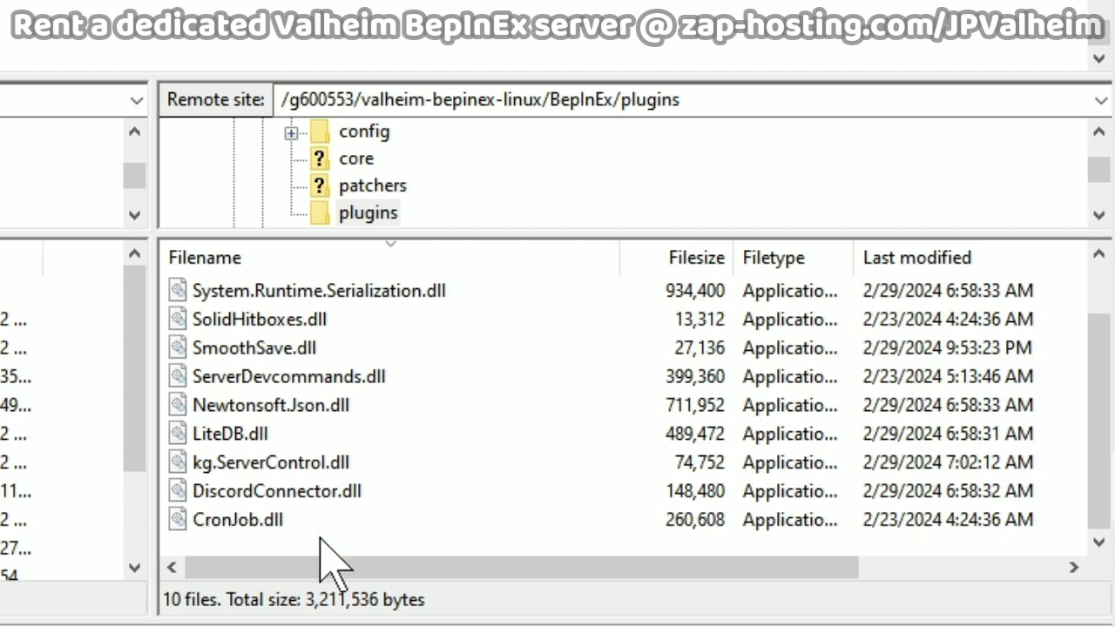
pyautogui.scroll(1, 374, 523)
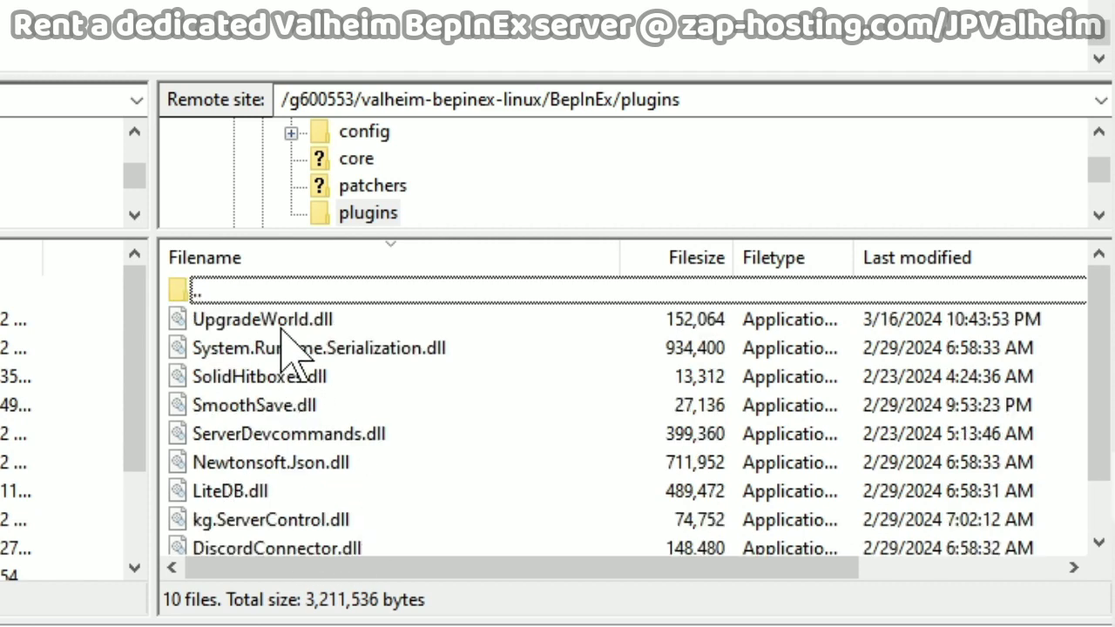
# Copy the four plugin DLLs from the downloaded nwesterhausen-DiscordConnector-2.1.17 archive to the Desktop, replacing the existing files.
pyautogui.hotkey('alt', 'Tab')
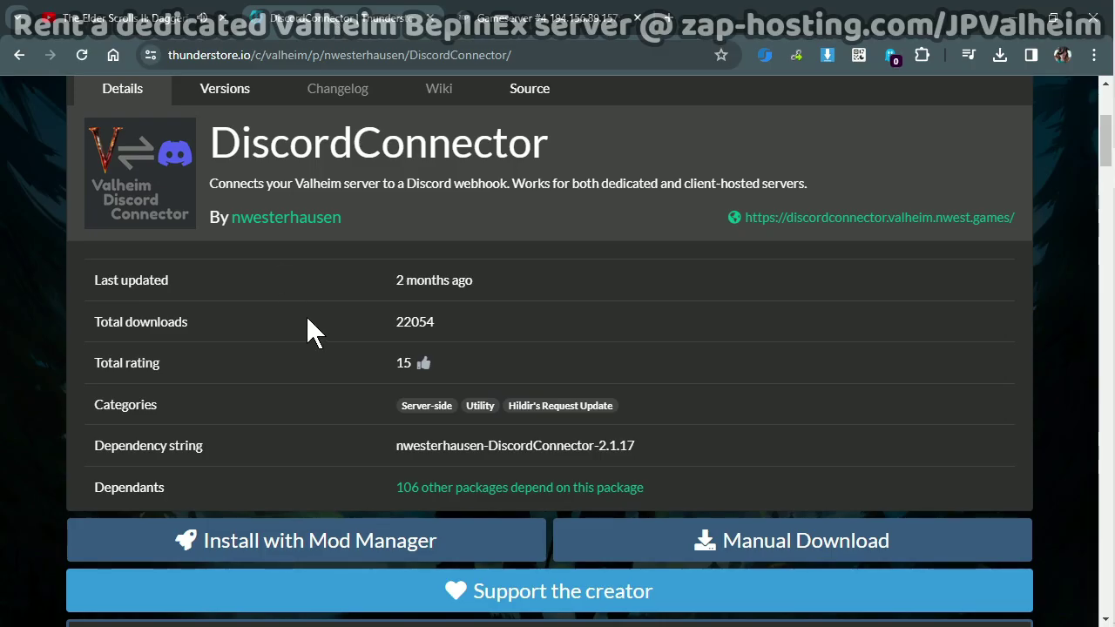
pyautogui.scroll(1, 322, 304)
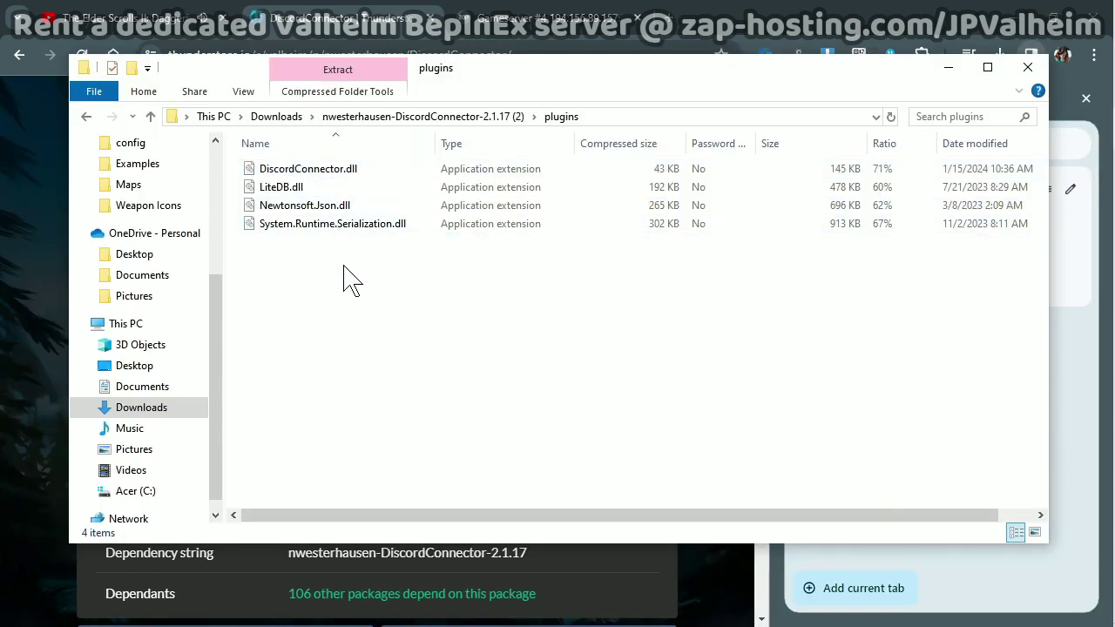
pyautogui.click(610, 261)
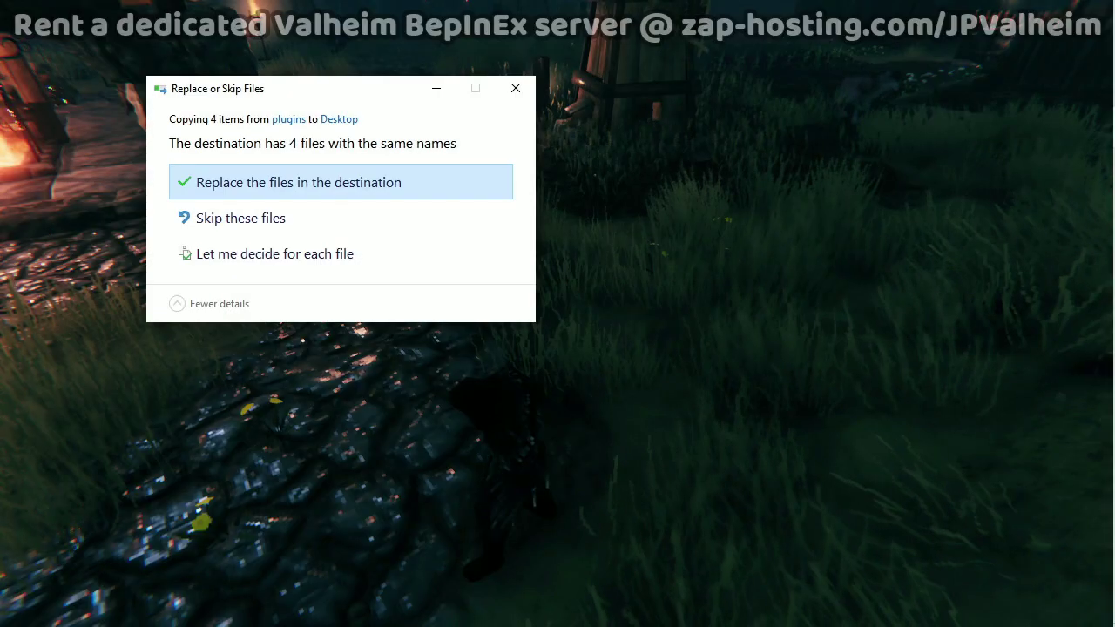
pyautogui.click(361, 184)
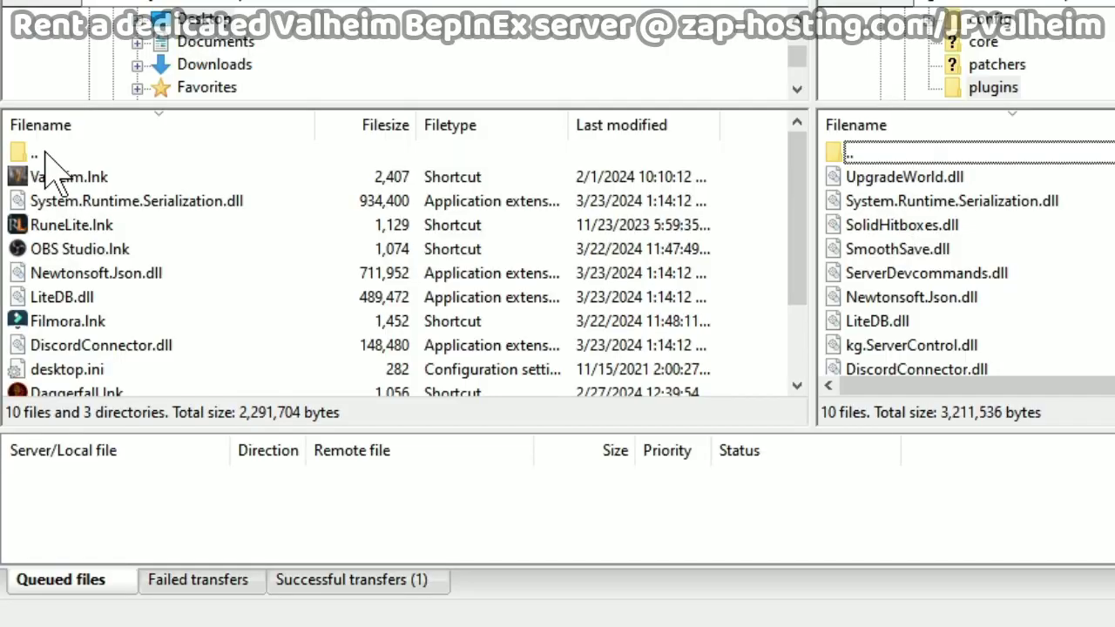
# In the FTP client, reload the local Desktop folder and select System.Runtime.Serialization.dll, Newtonsoft.Json.dll, LiteDB.dll and DiscordConnector.dll.
pyautogui.doubleClick(45, 154)
pyautogui.doubleClick(75, 373)
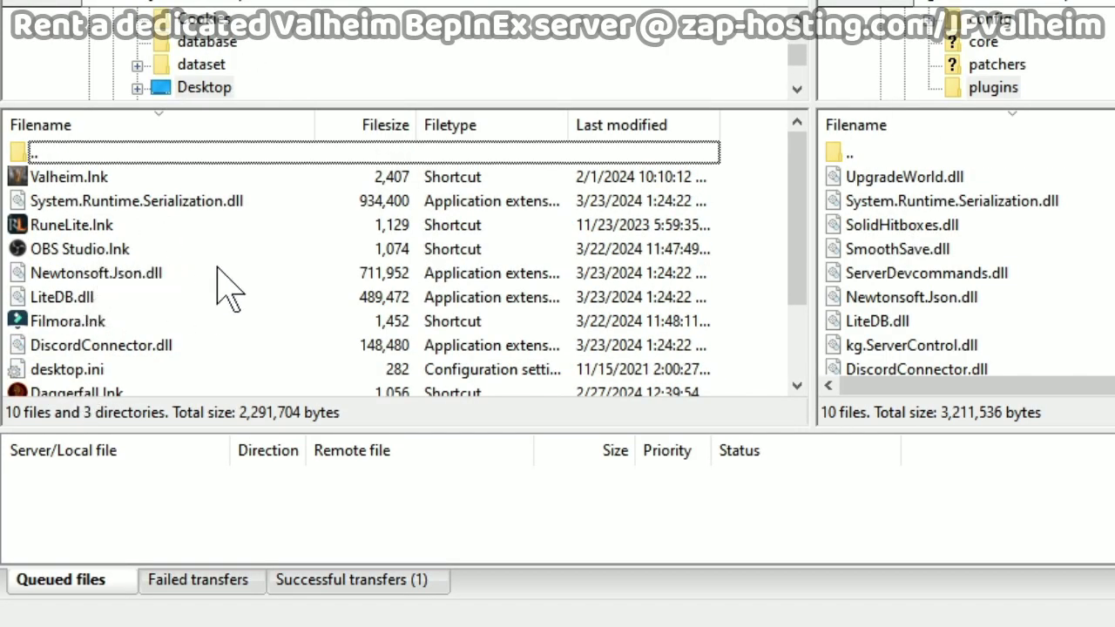
pyautogui.click(123, 205)
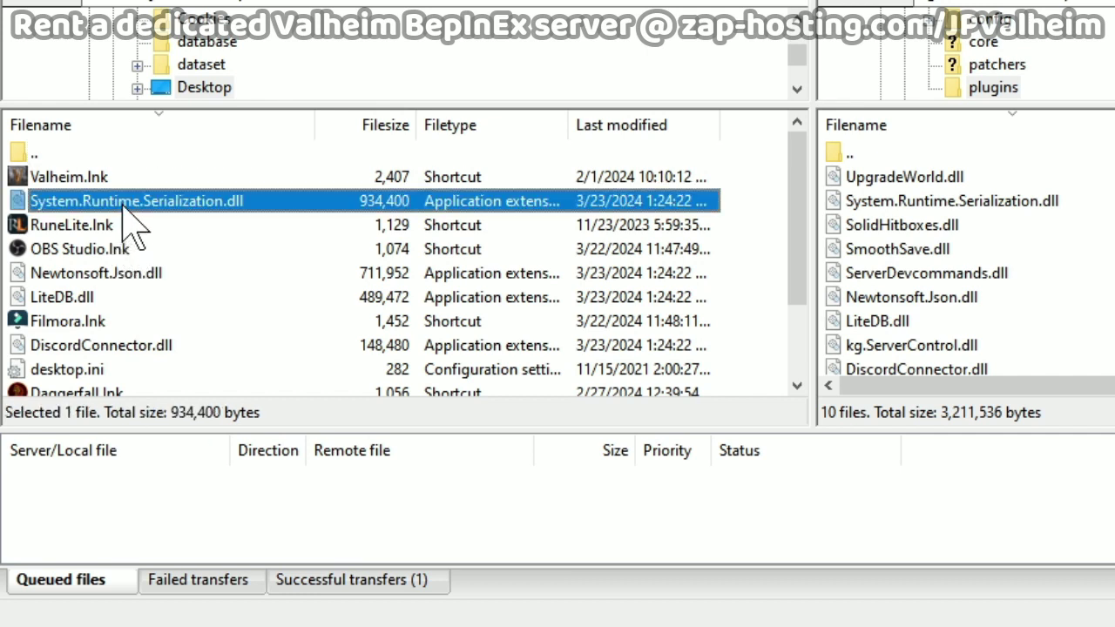
pyautogui.keyDown('ctrl'); pyautogui.click(132, 294); pyautogui.keyUp('ctrl')
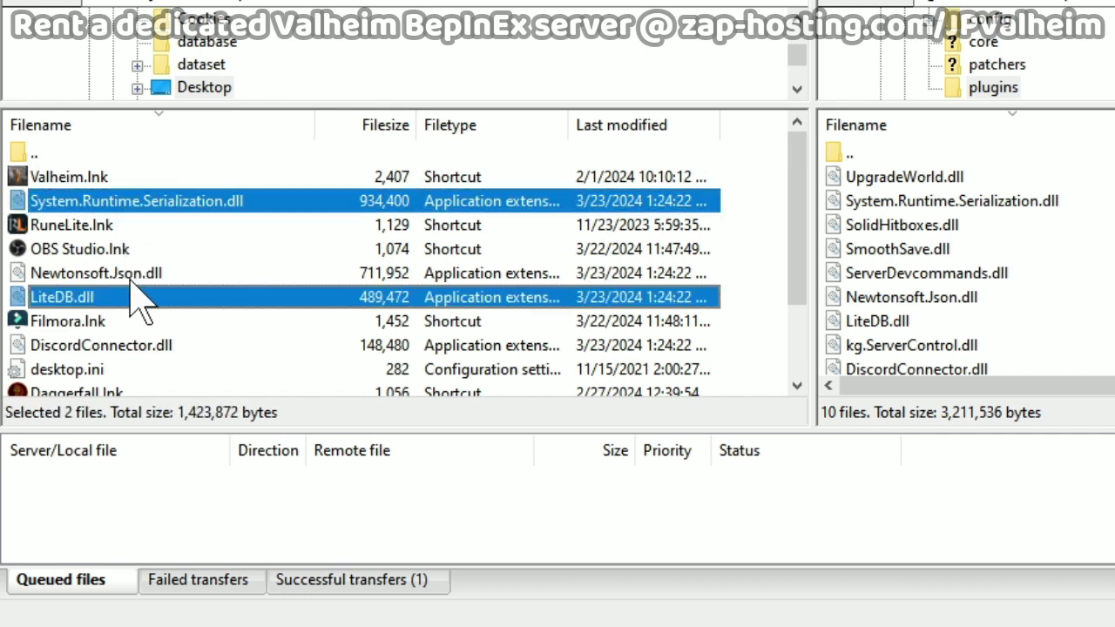
pyautogui.keyDown('ctrl'); pyautogui.click(130, 275); pyautogui.keyUp('ctrl')
pyautogui.keyDown('ctrl'); pyautogui.click(131, 347); pyautogui.keyUp('ctrl')
pyautogui.scroll(-1, 222, 329)
pyautogui.scroll(1, 227, 347)
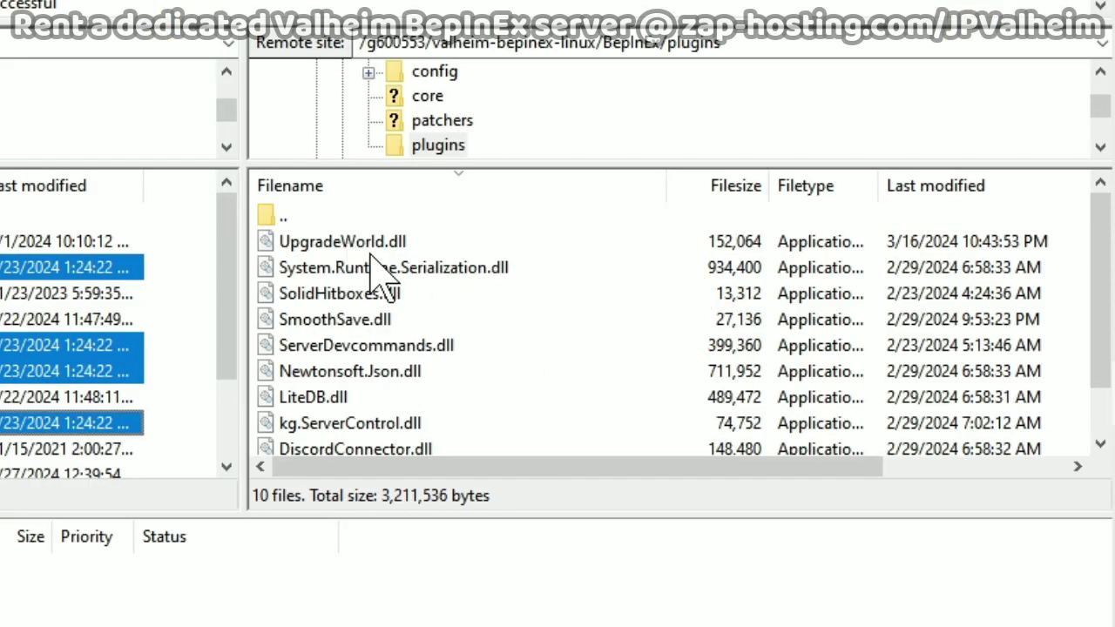
# On the remote site, go from plugins to the BepInEx config folder and open its games.nwest.valheim.discordconnector subfolder.
pyautogui.click(371, 261)
pyautogui.press('BackSpace')
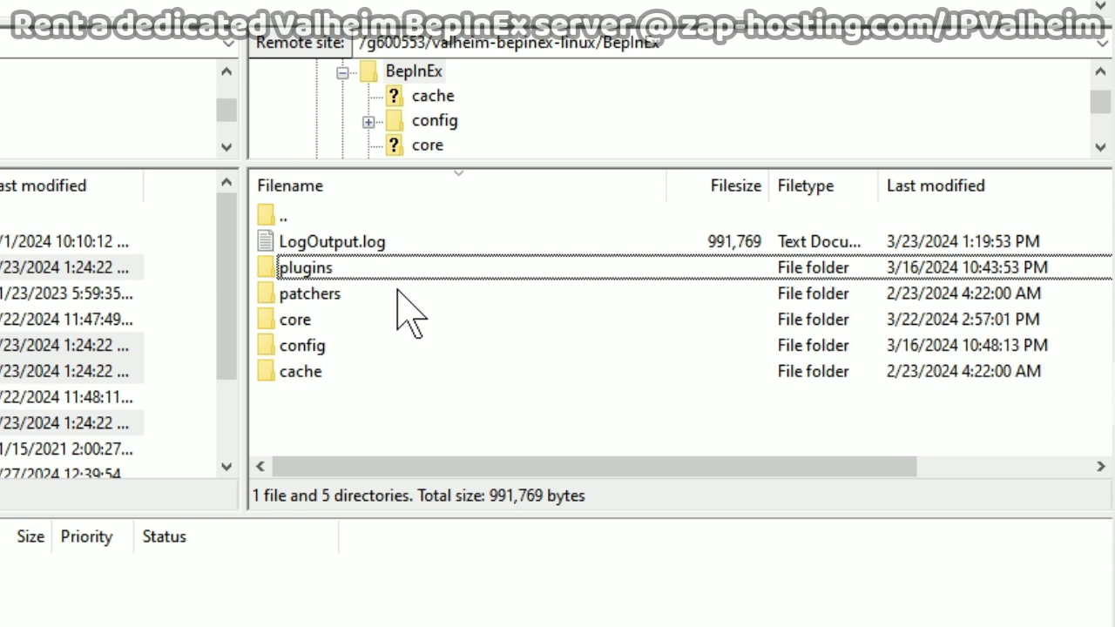
pyautogui.doubleClick(348, 348)
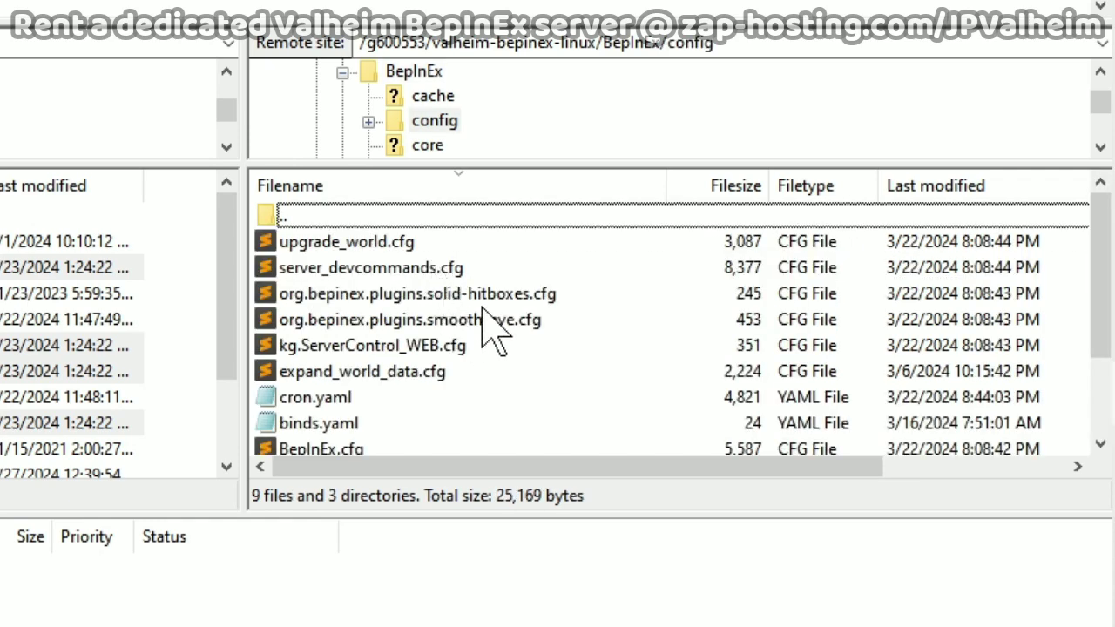
pyautogui.scroll(-2, 484, 309)
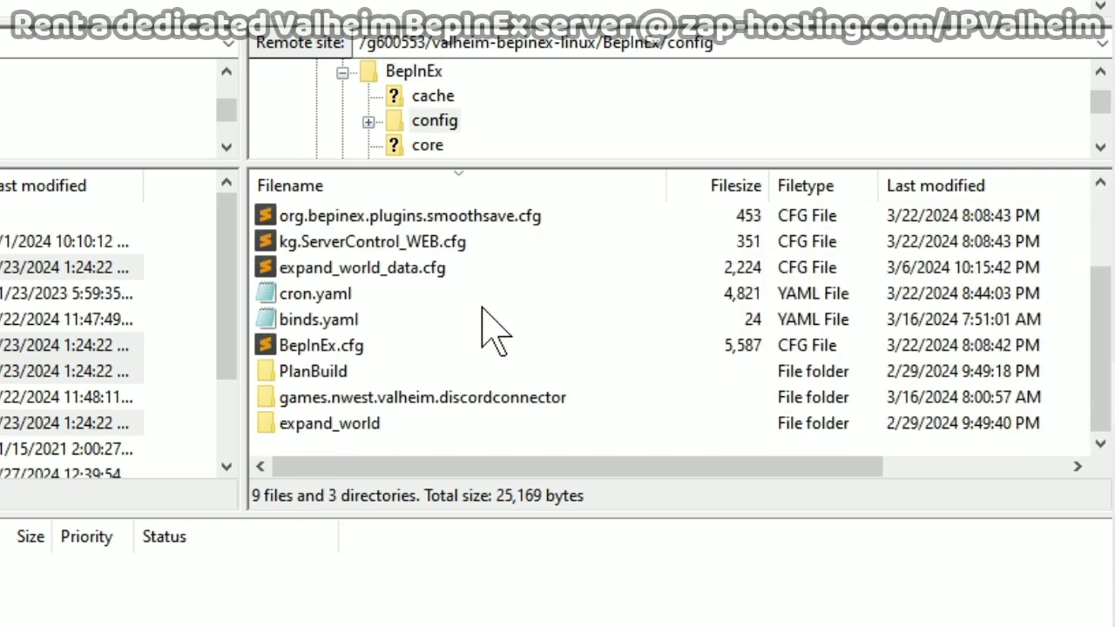
pyautogui.doubleClick(389, 401)
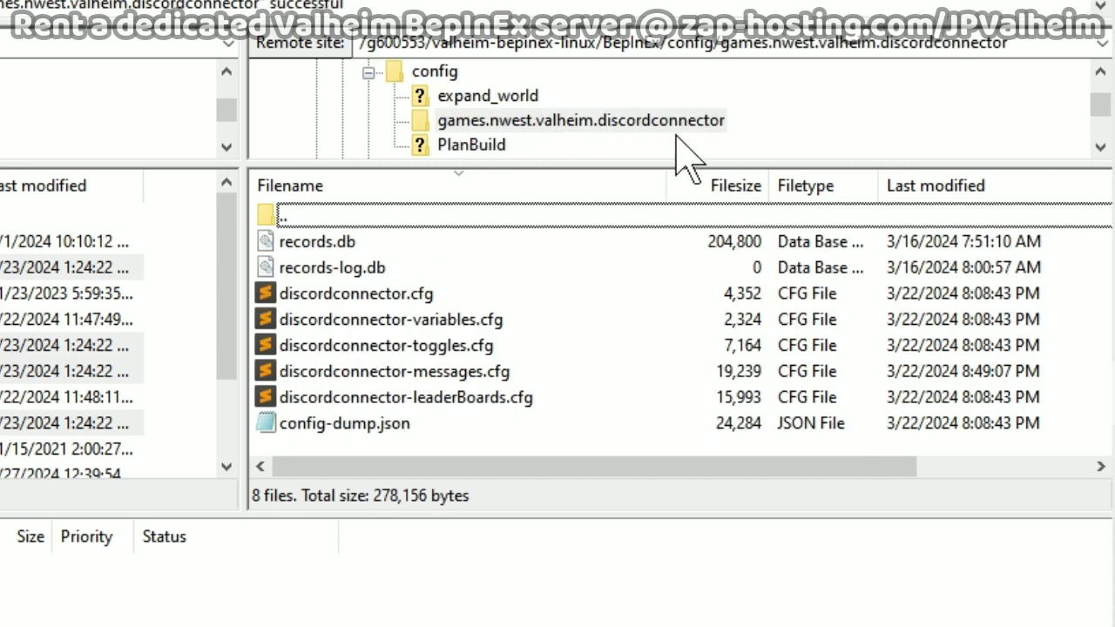
pyautogui.click(438, 297)
pyautogui.click(378, 381)
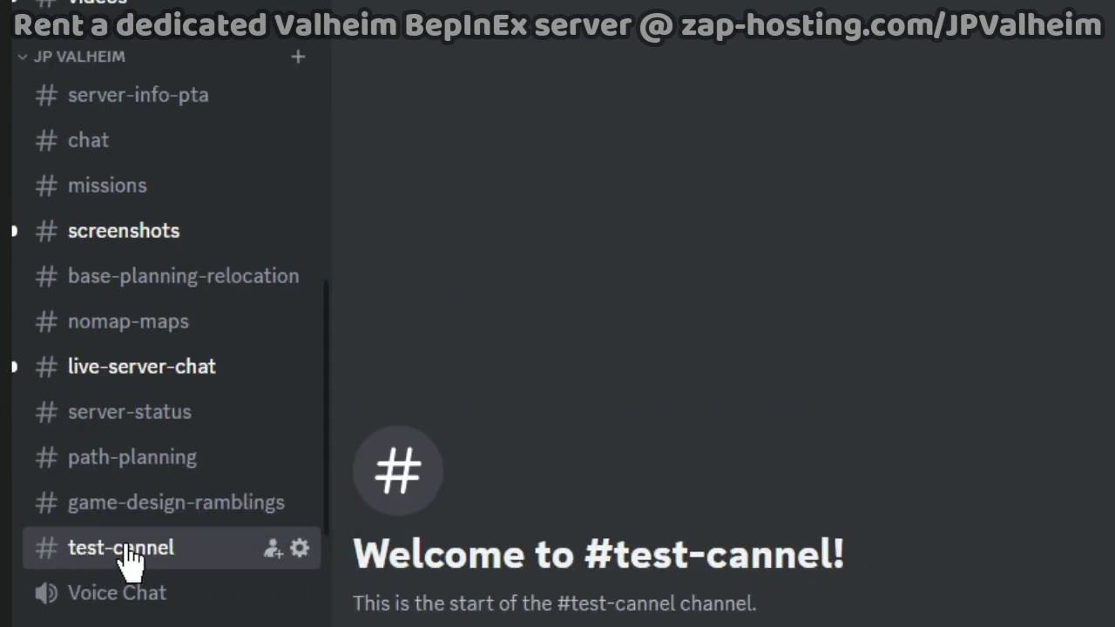
# In Discord, open the test-cannel channel's integration settings and create a webhook for it.
pyautogui.click(298, 547)
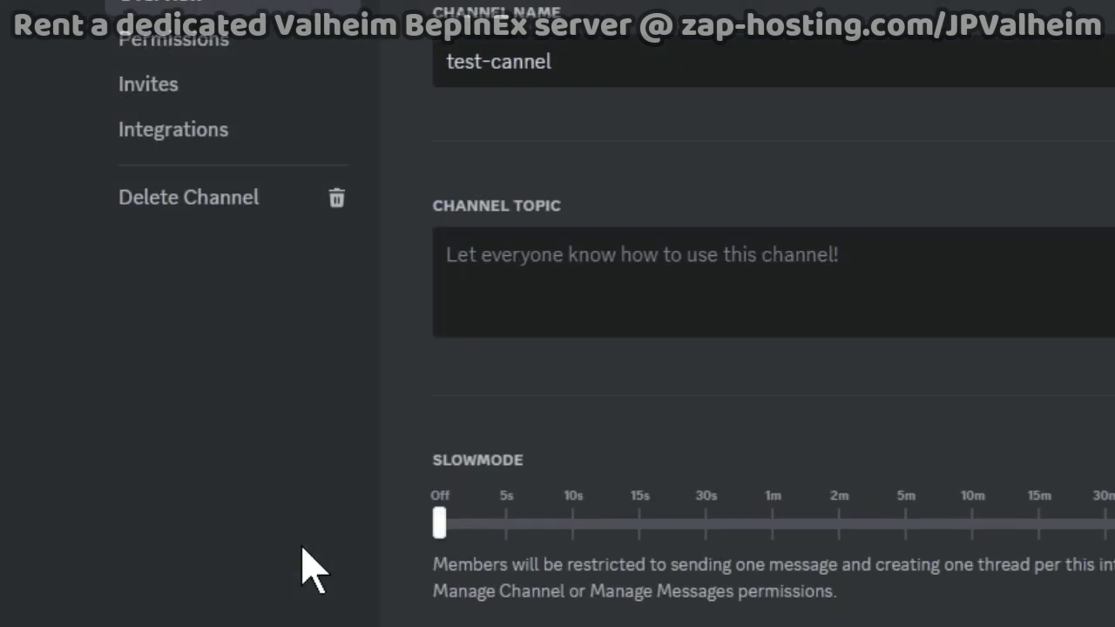
pyautogui.click(202, 144)
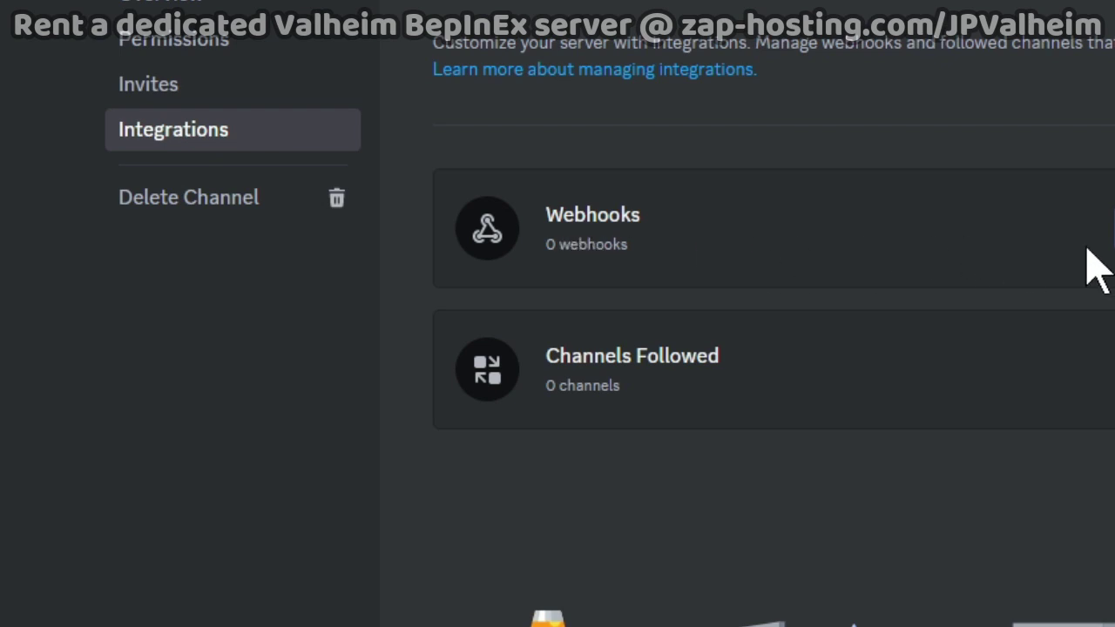
pyautogui.click(1110, 263)
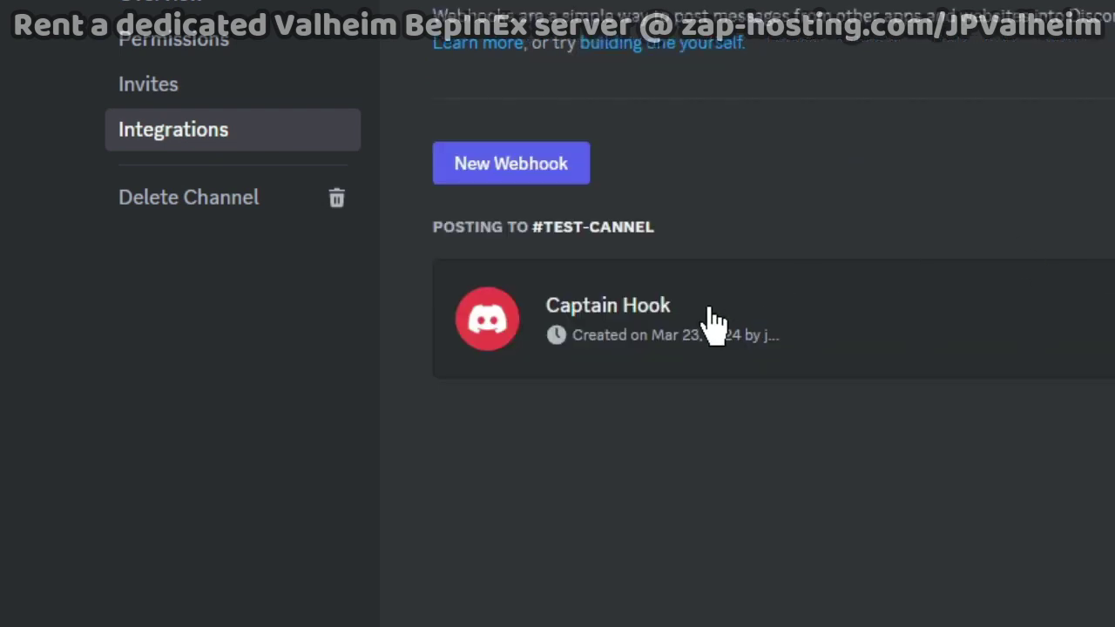
# Rename the new webhook to Tutorial Hook, save the change and copy its webhook URL.
pyautogui.click(714, 324)
pyautogui.tripleClick(747, 468)
pyautogui.write('Tutorial Hook')
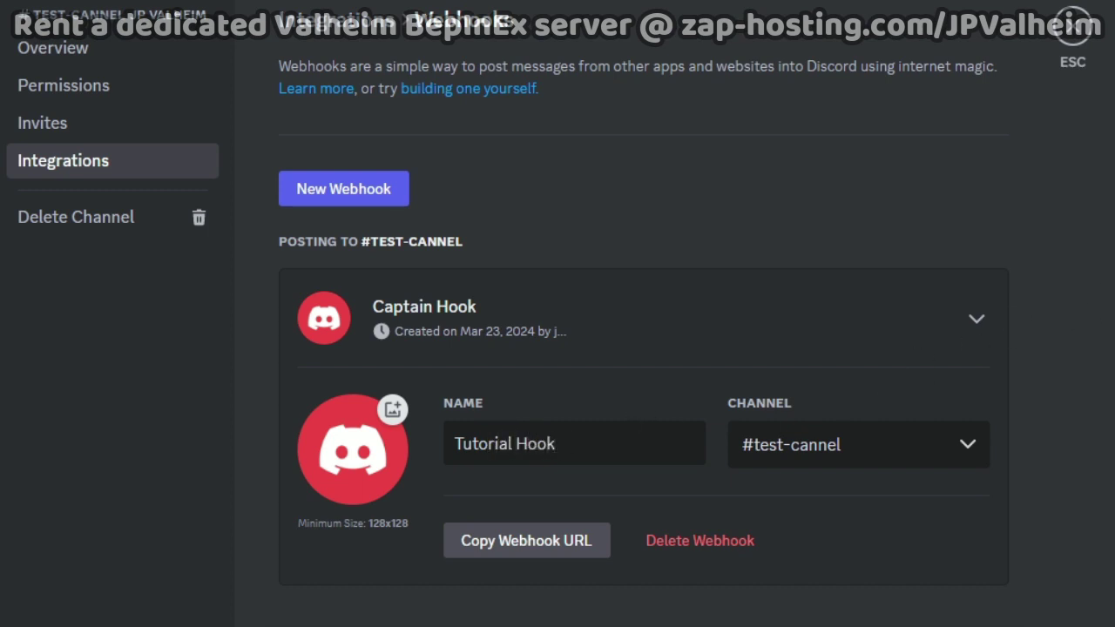
pyautogui.click(529, 550)
pyautogui.click(967, 622)
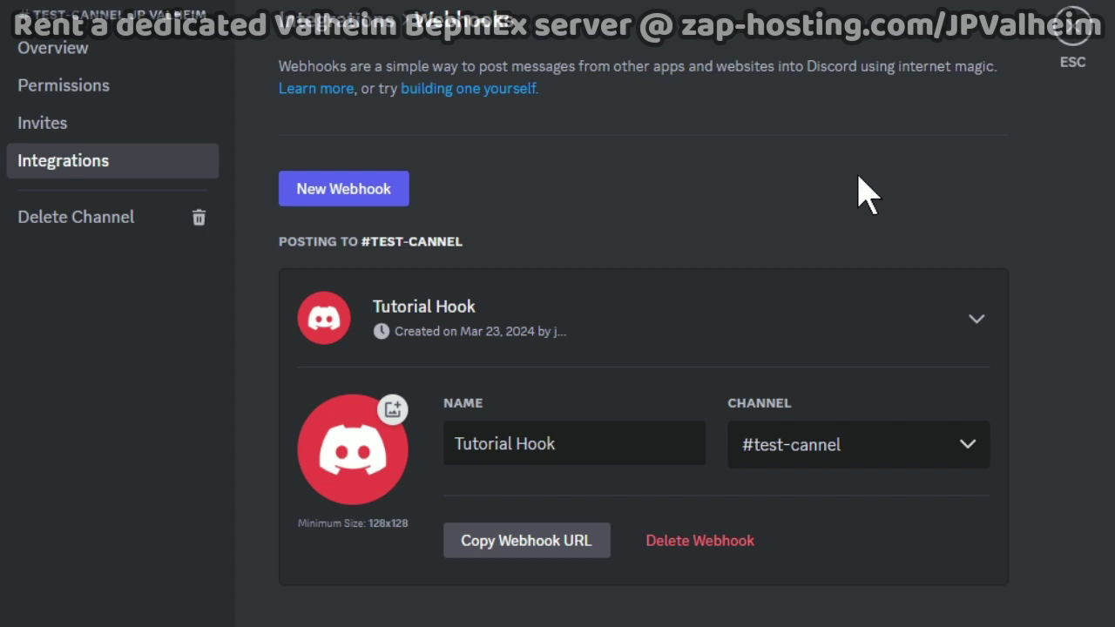
pyautogui.click(525, 544)
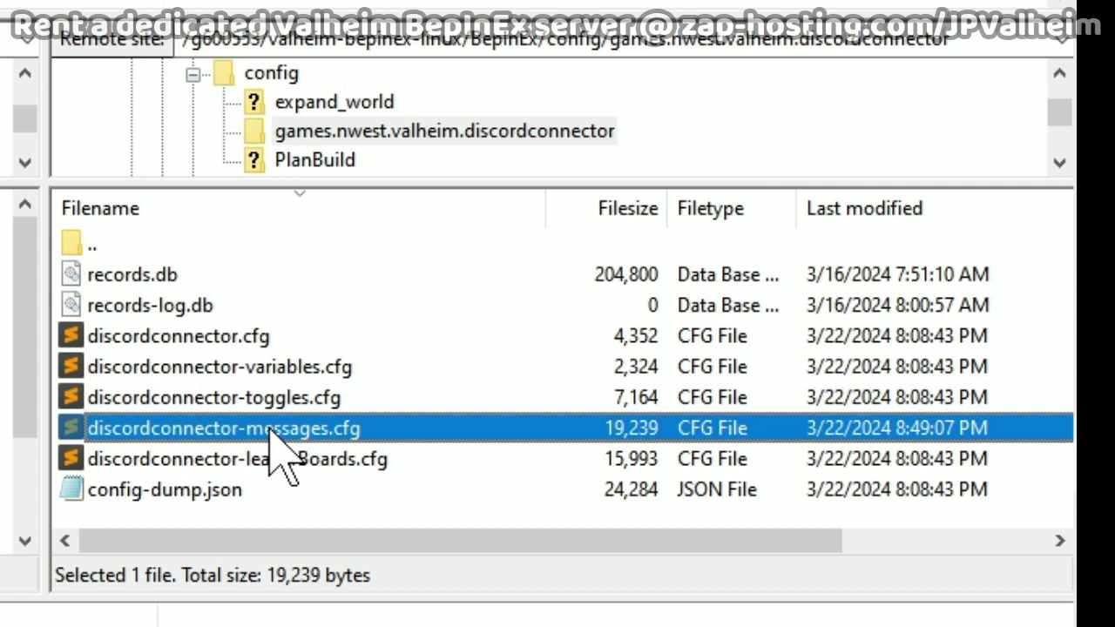
# Open the remote discordconnector.cfg for editing and paste the copied webhook URL as the Webhook URL value in Main Settings.
pyautogui.click(197, 347)
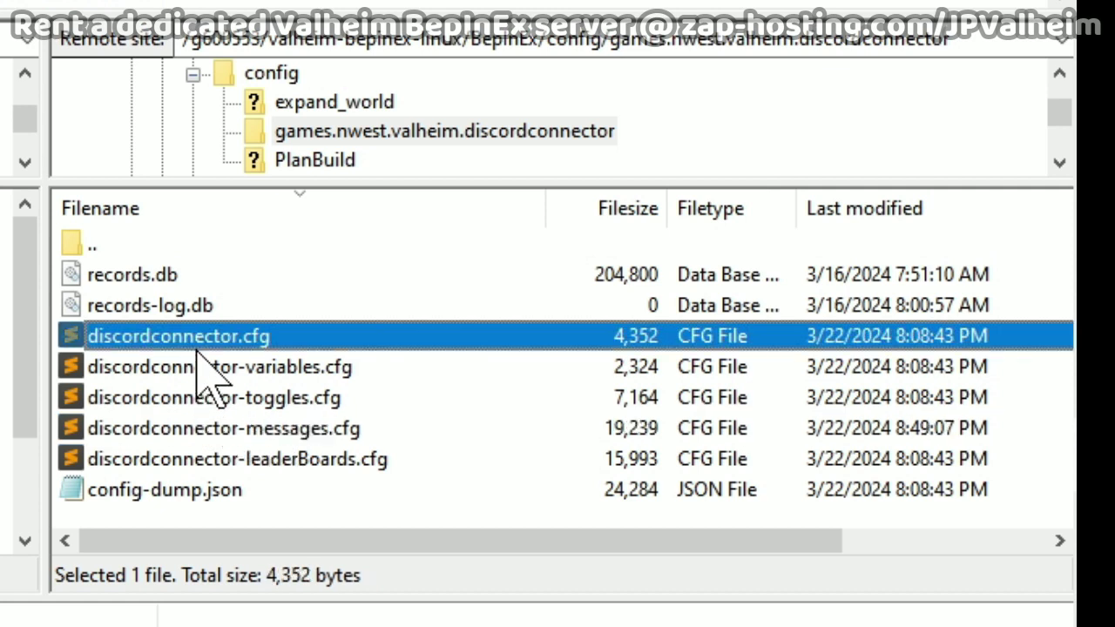
pyautogui.rightClick(150, 348)
pyautogui.click(224, 443)
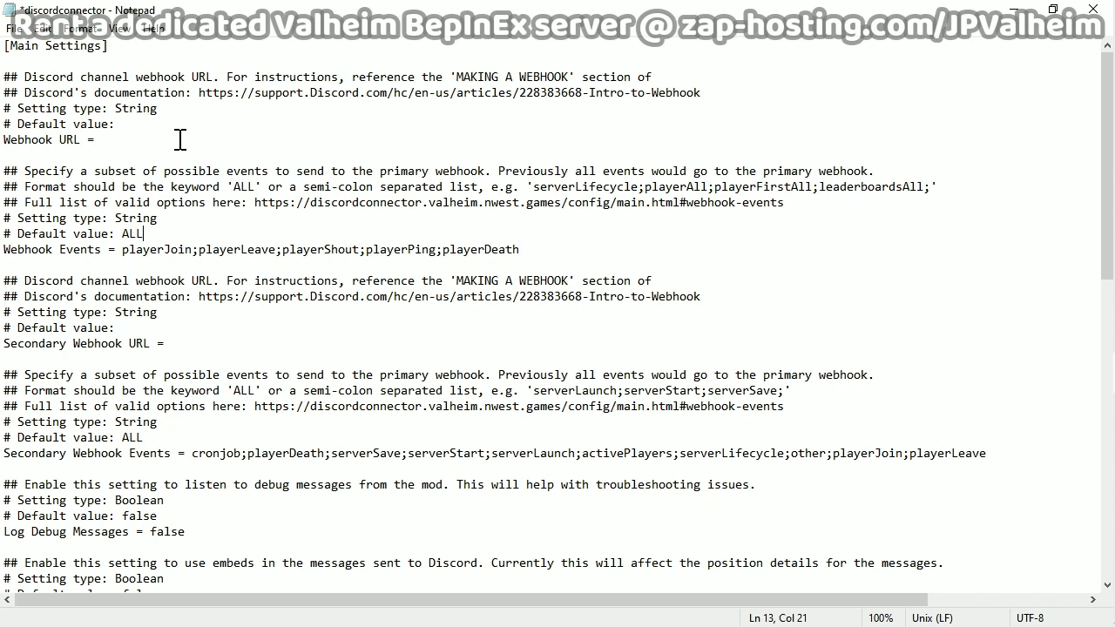
pyautogui.click(180, 141)
pyautogui.hotkey('ctrl', 'v')
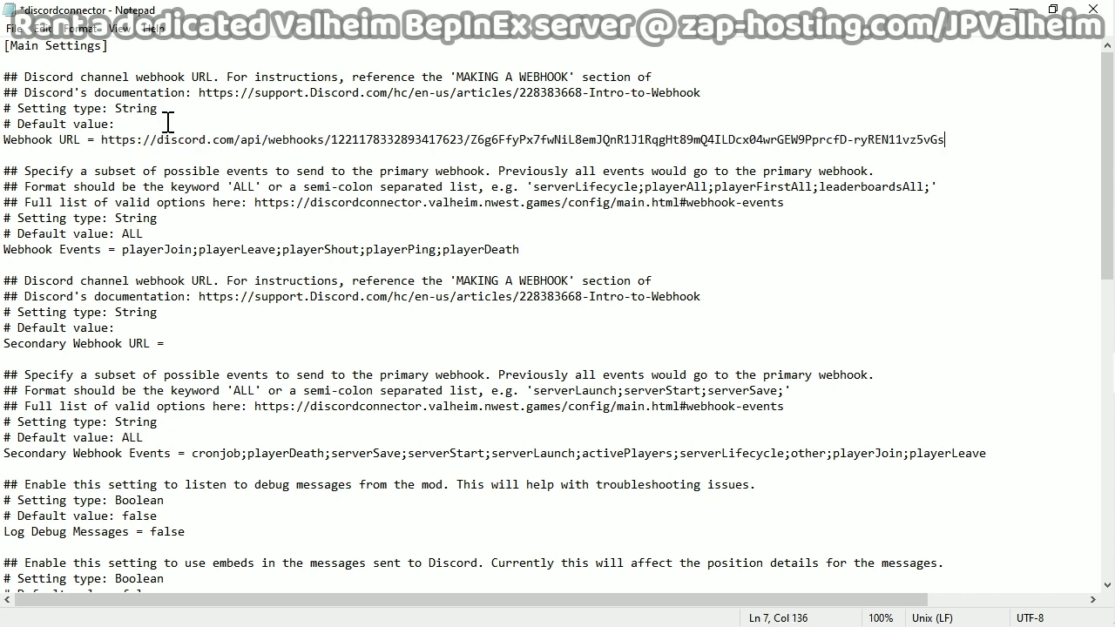
# Look at the live-server-chat and server-status channels in Discord as examples of primary and secondary webhook targets.
pyautogui.click(186, 340)
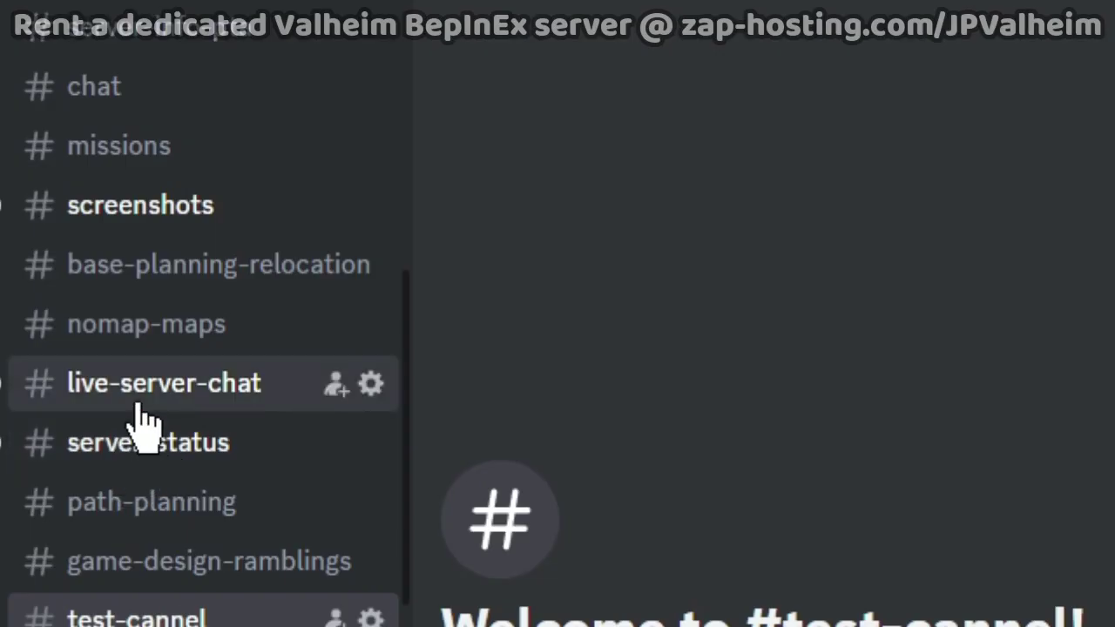
pyautogui.click(149, 403)
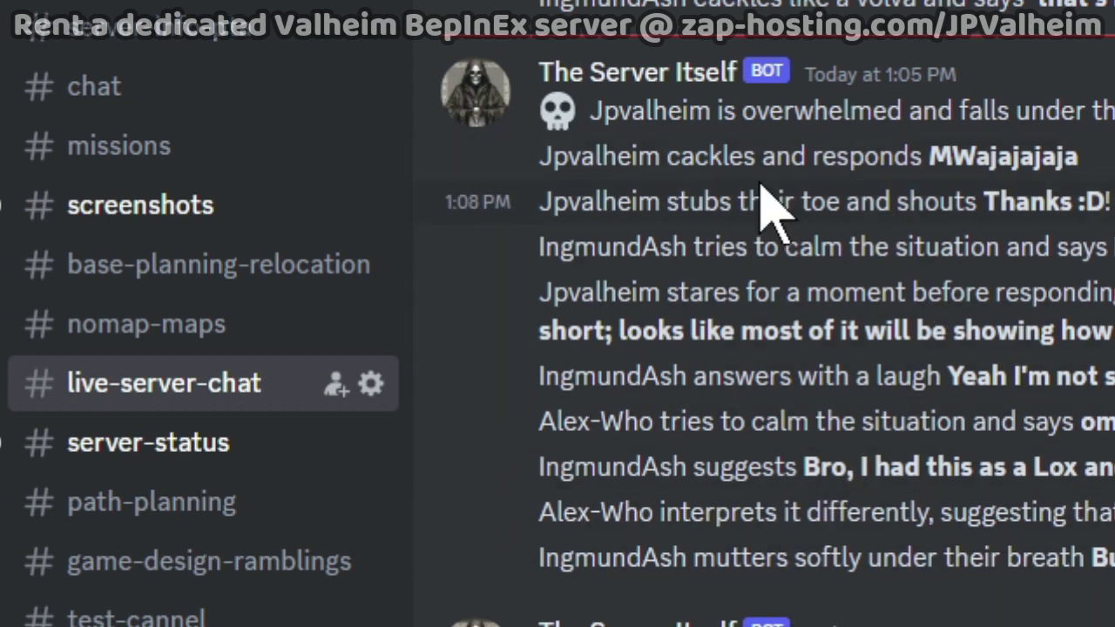
pyautogui.click(170, 470)
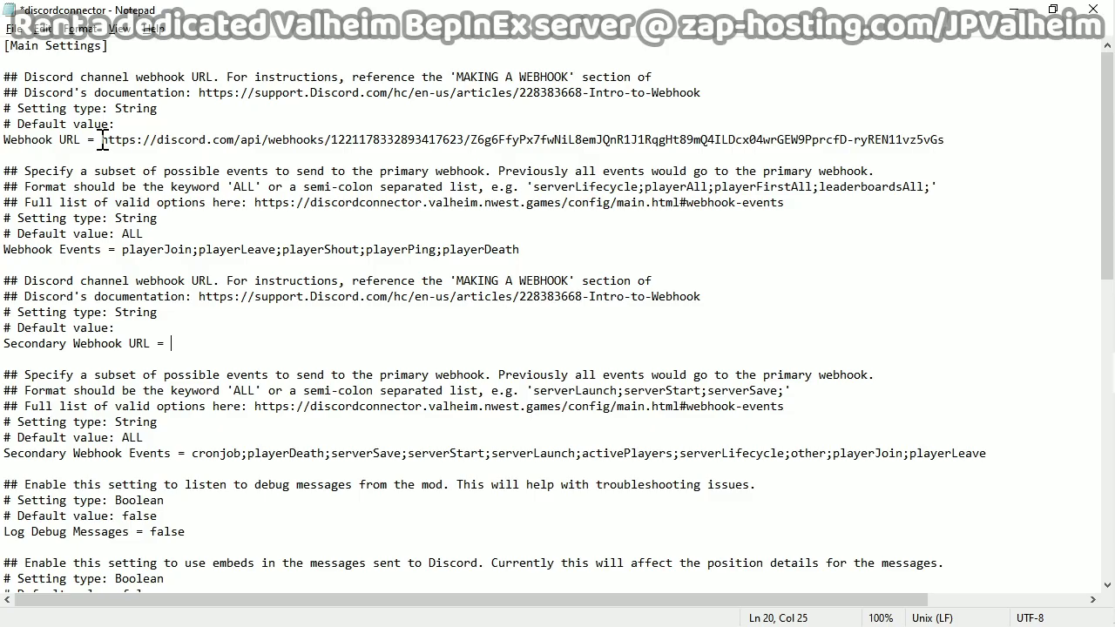
# In discordconnector.cfg, paste the primary webhook URL as the Secondary Webhook URL value as well.
pyautogui.moveTo(101, 139); pyautogui.dragTo(955, 157)
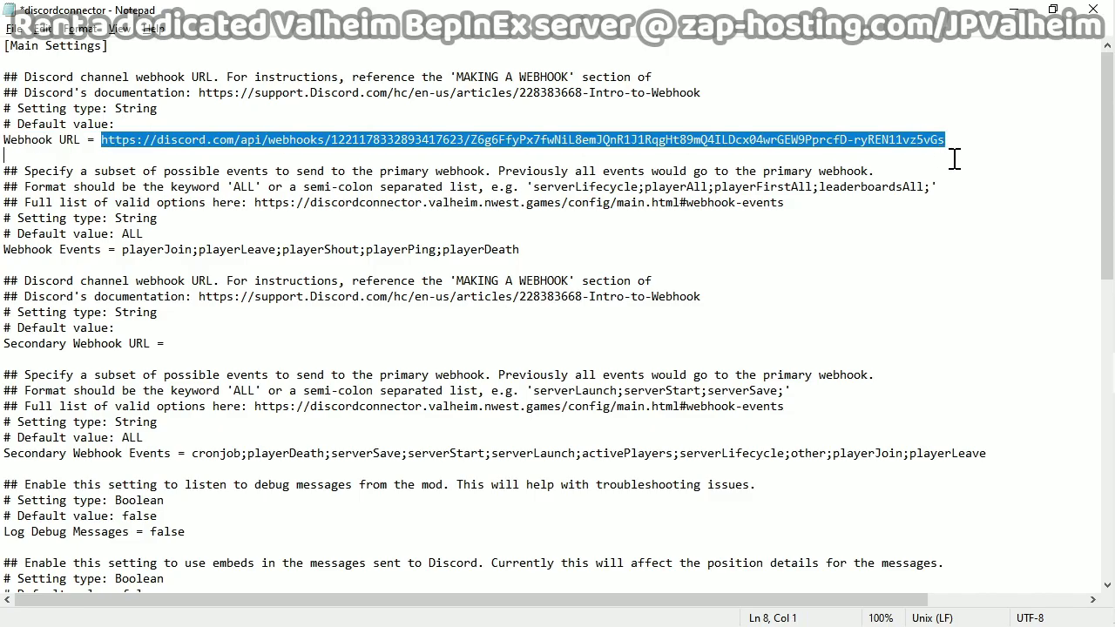
pyautogui.click(204, 344)
pyautogui.hotkey('ctrl', 'v')
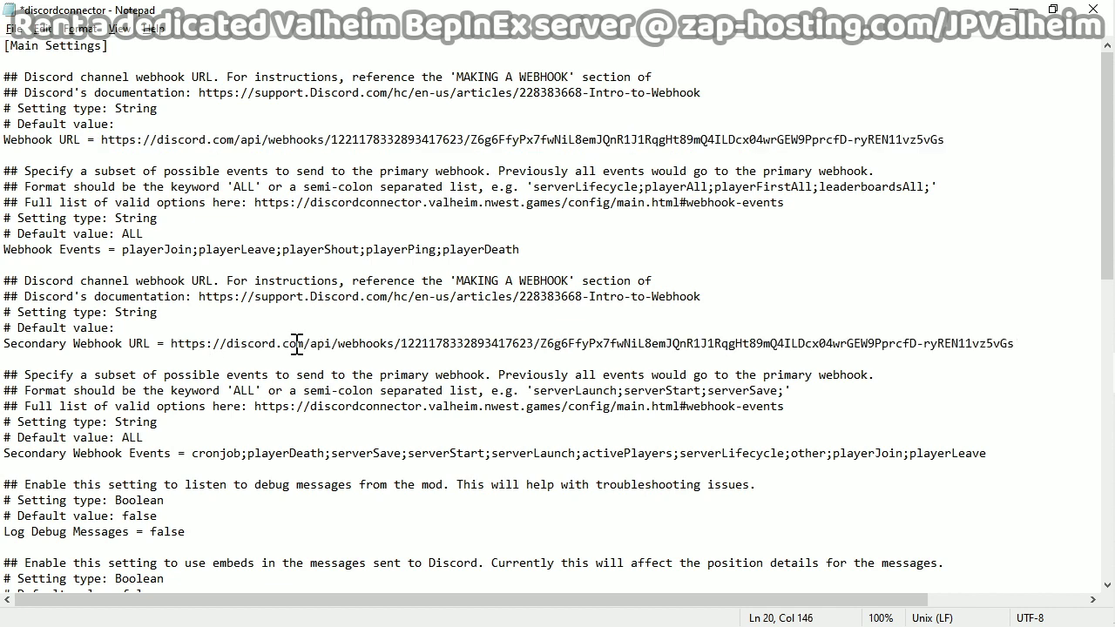
# Delete the URL from the Secondary Webhook URL setting, leaving its value empty.
pyautogui.click(172, 343)
pyautogui.hotkey('shift', 'Home')
pyautogui.hotkey('shift', 'End')
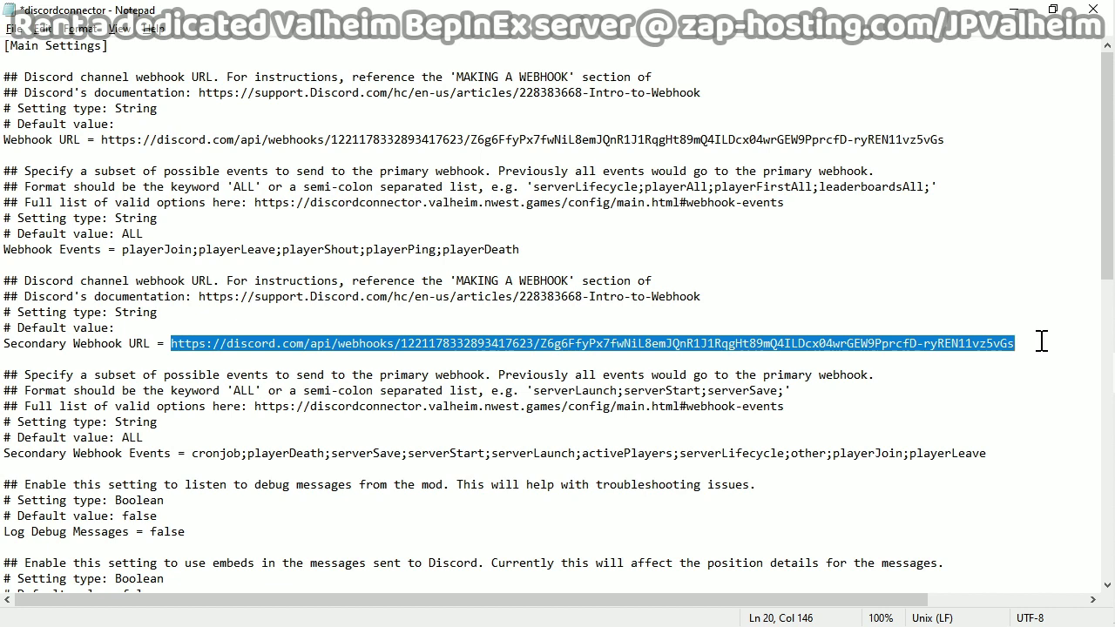
pyautogui.press('Delete')
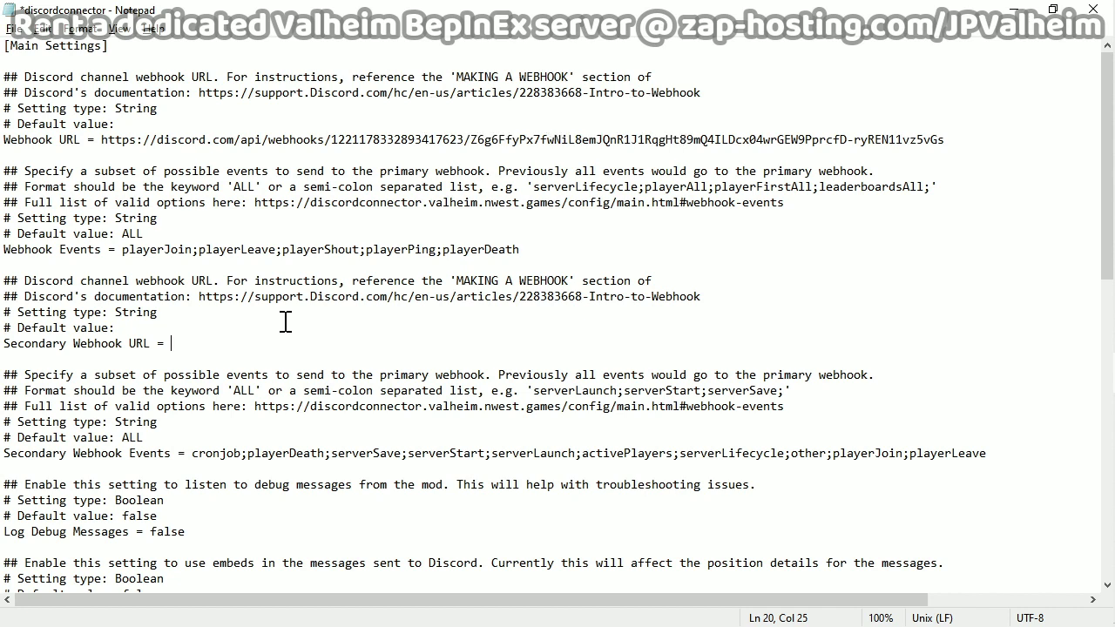
# Review the primary Webhook URL, the Webhook Events list and the Secondary Webhook Events list in discordconnector.cfg.
pyautogui.moveTo(855, 139); pyautogui.dragTo(101, 140)
pyautogui.click(164, 140)
pyautogui.click(347, 187)
pyautogui.moveTo(147, 250); pyautogui.dragTo(525, 242)
pyautogui.click(513, 204)
pyautogui.moveTo(123, 250); pyautogui.dragTo(542, 254)
pyautogui.click(540, 255)
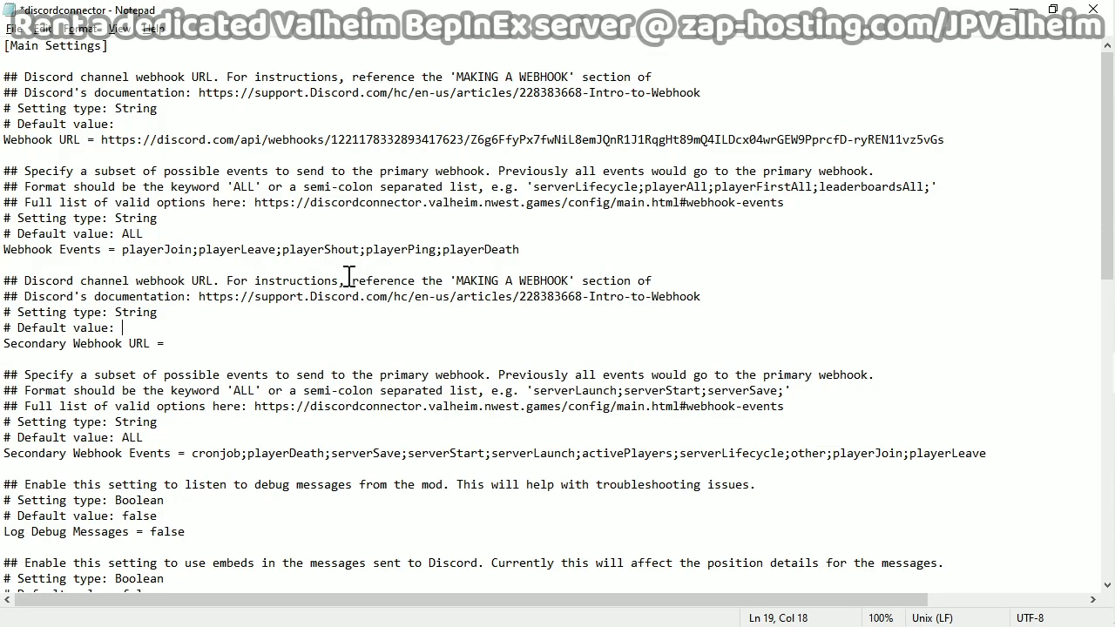
pyautogui.scroll(-2, 349, 277)
pyautogui.click(225, 358)
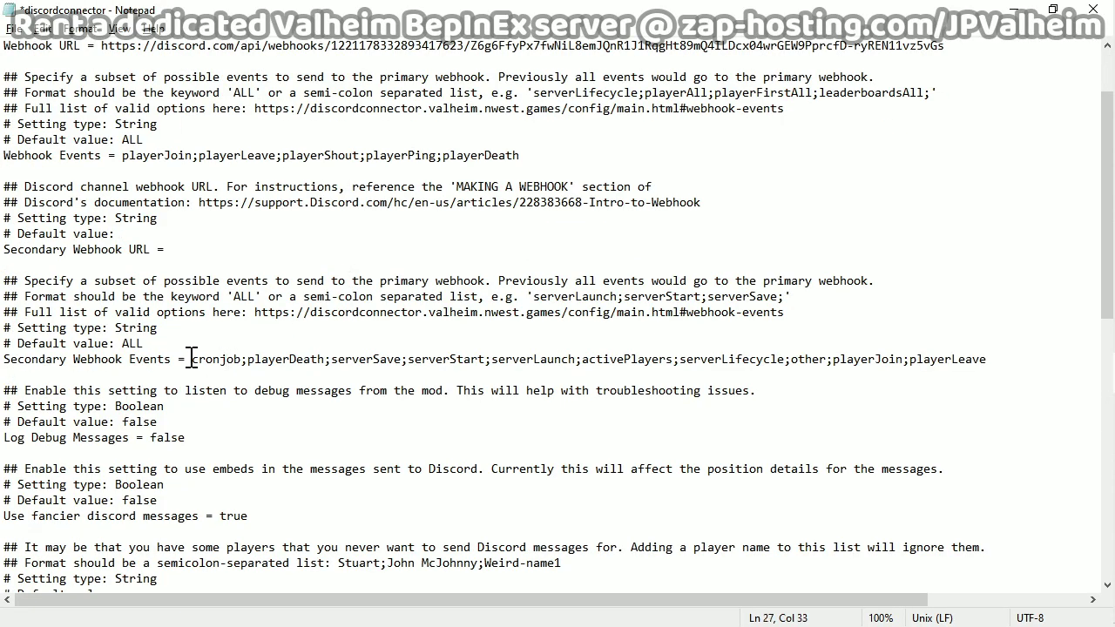
pyautogui.moveTo(192, 359); pyautogui.dragTo(1018, 367)
pyautogui.click(397, 359)
# Check the fancier Discord messages and Send Non-Player Shouts to Discord settings, and close discordconnector.cfg.
pyautogui.scroll(-3, 403, 321)
pyautogui.doubleClick(232, 376)
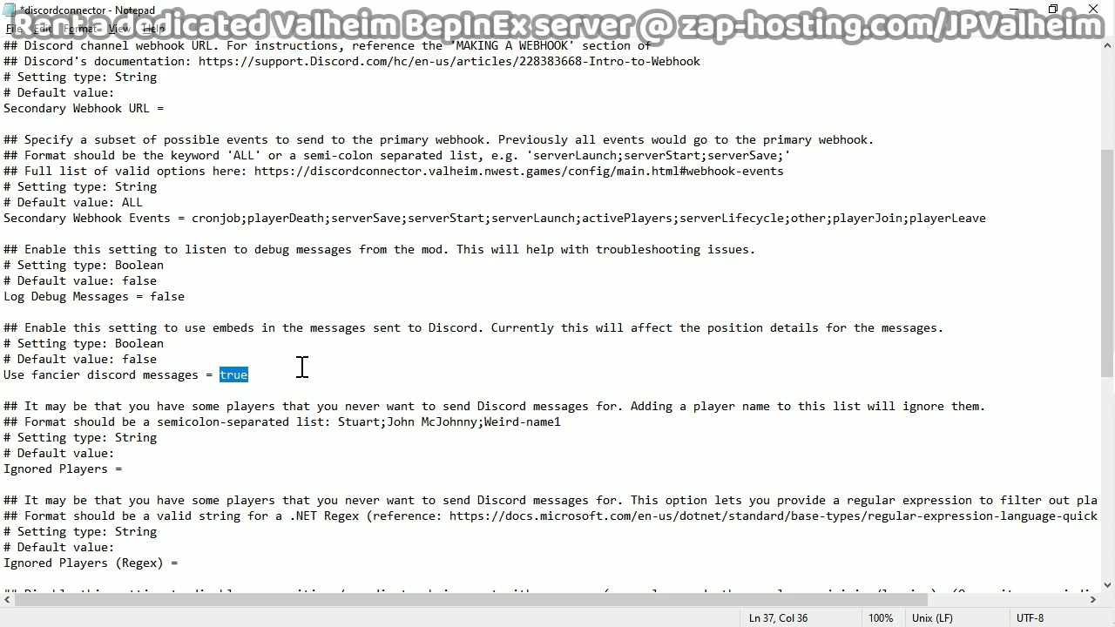
pyautogui.click(230, 376)
pyautogui.scroll(-10, 217, 392)
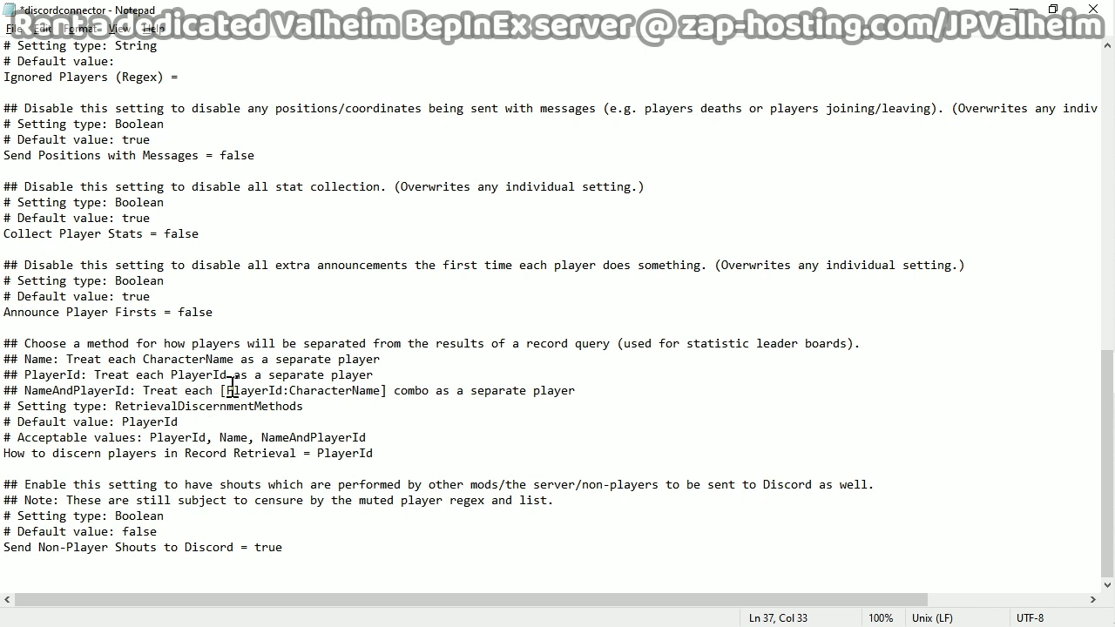
pyautogui.doubleClick(150, 531)
pyautogui.click(232, 522)
pyautogui.click(271, 547)
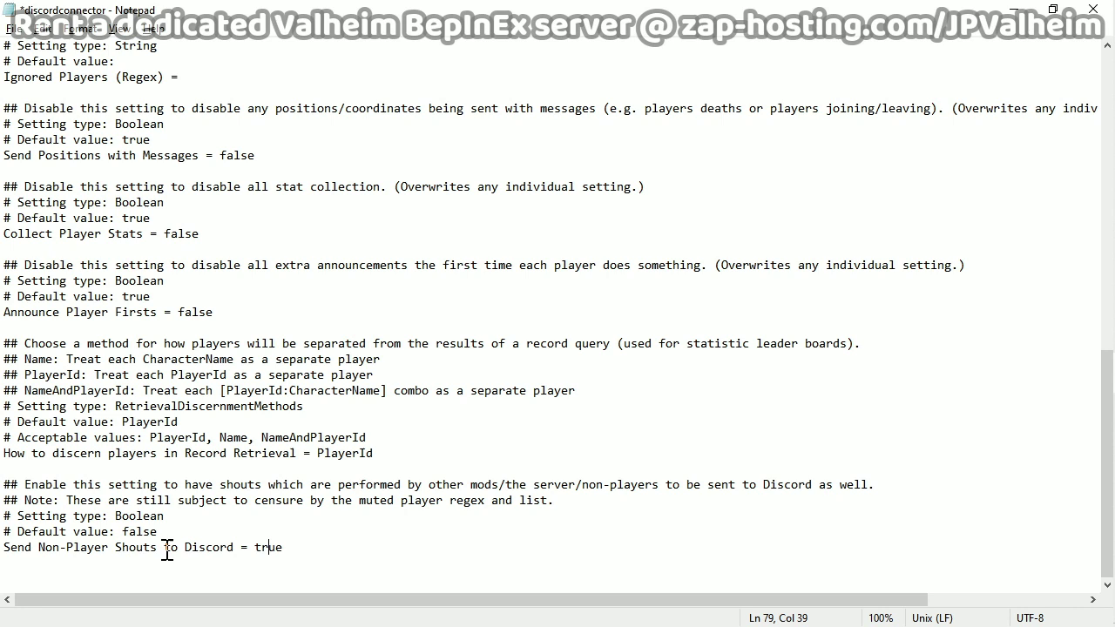
pyautogui.doubleClick(276, 547)
pyautogui.click(277, 502)
pyautogui.hotkey('ctrl', 'End')
pyautogui.click(1093, 11)
pyautogui.click(598, 338)
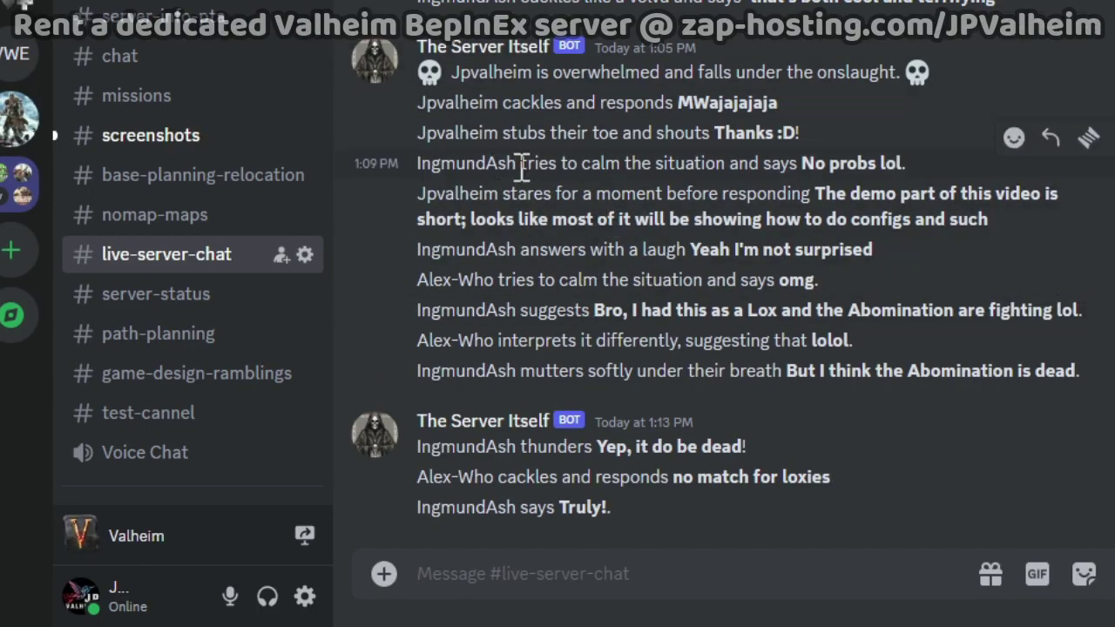
# Look through the bot's posts in Discord's live-server-chat and server-status channels for chat, join, leave, death and save messages.
pyautogui.scroll(2, 585, 261)
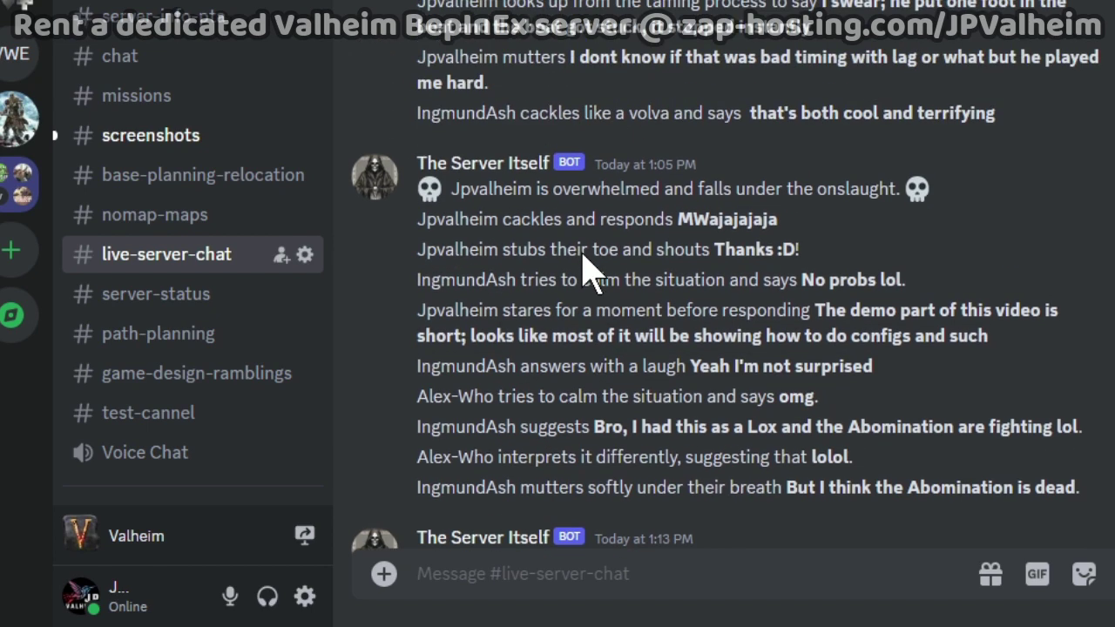
pyautogui.scroll(-2, 589, 314)
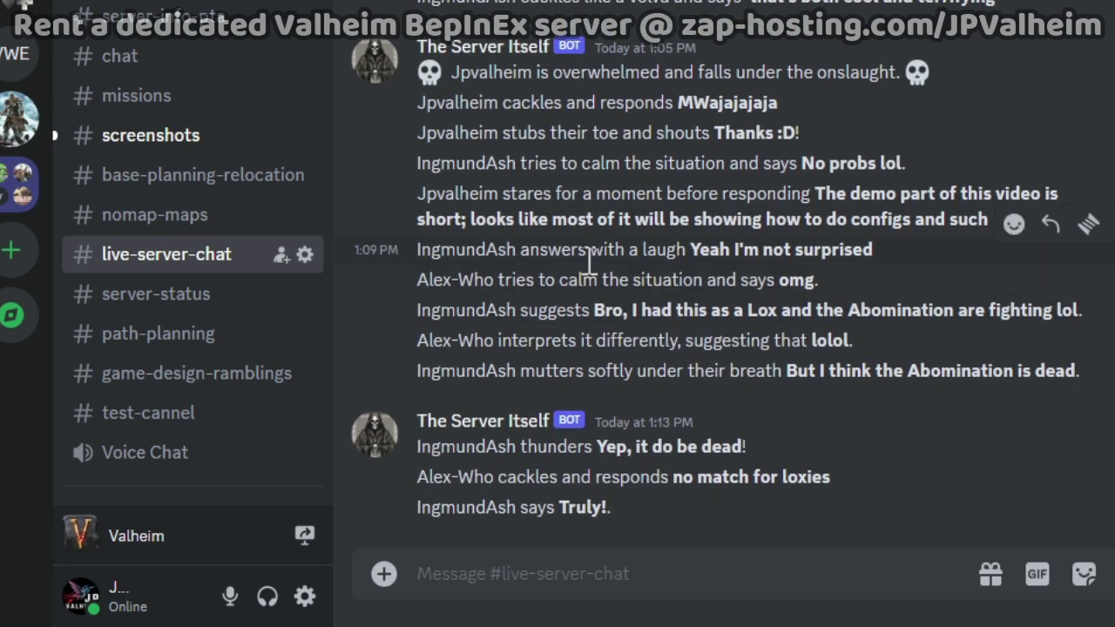
pyautogui.click(152, 296)
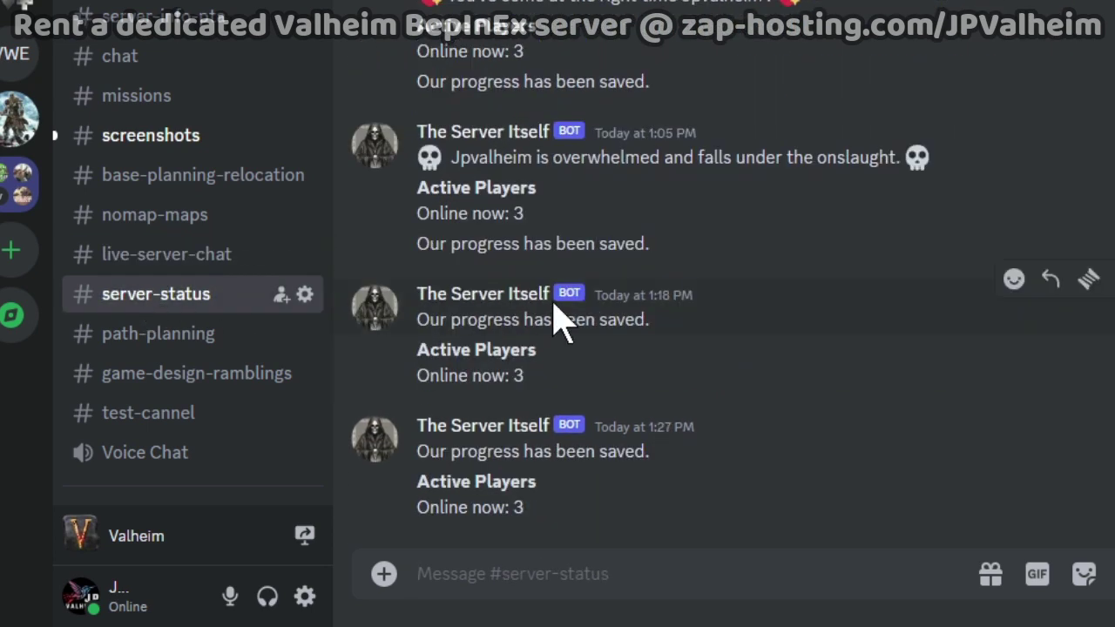
pyautogui.scroll(2, 665, 336)
pyautogui.scroll(3, 665, 336)
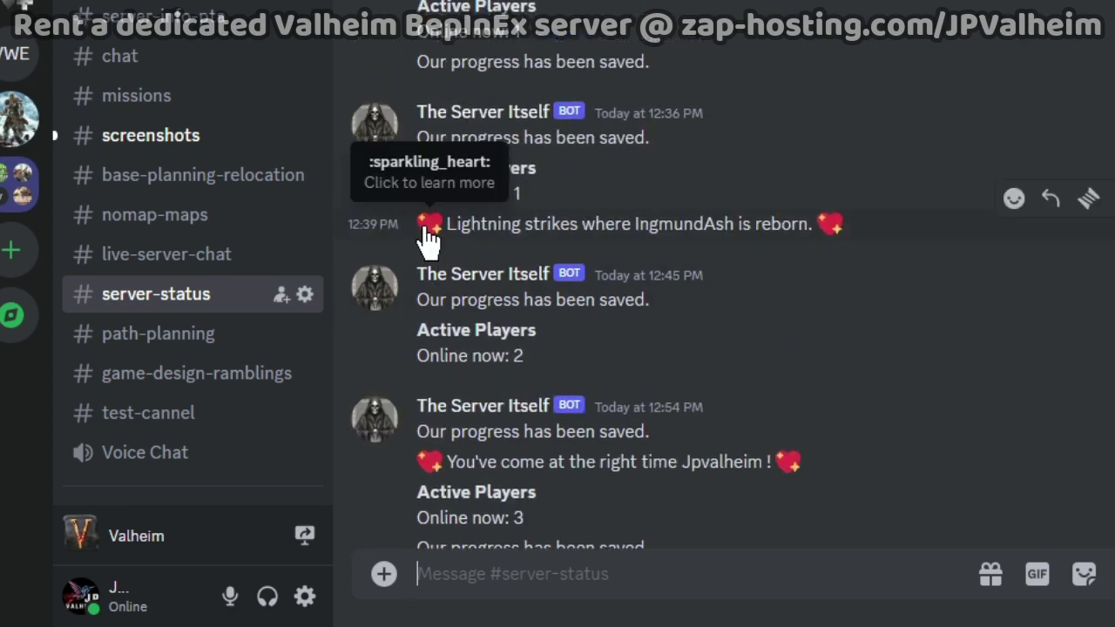
pyautogui.scroll(-4, 527, 234)
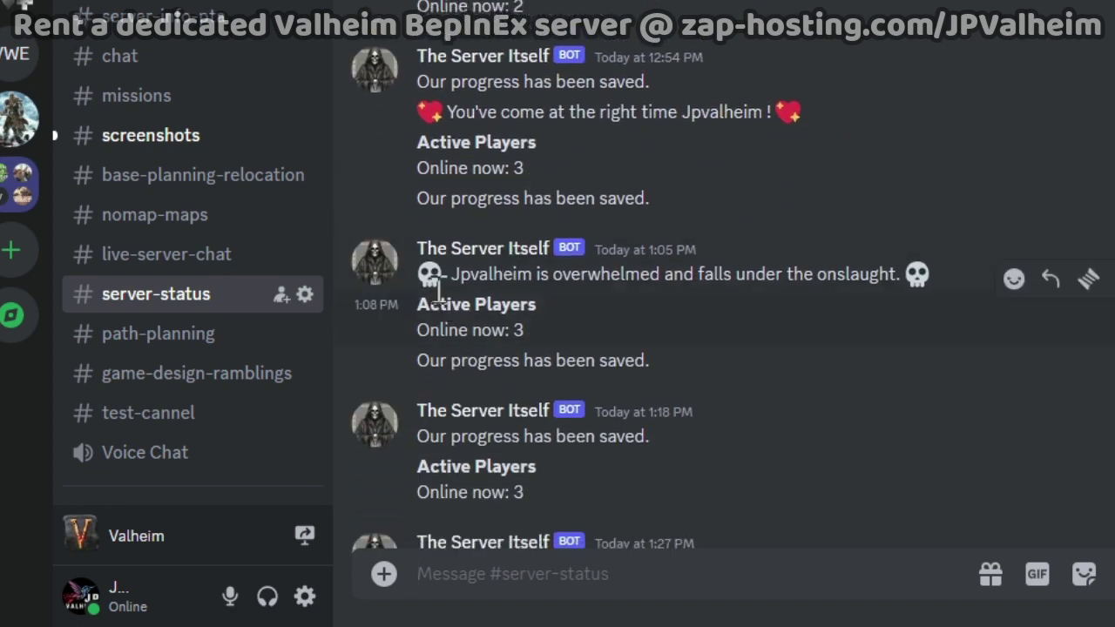
pyautogui.scroll(-1, 575, 249)
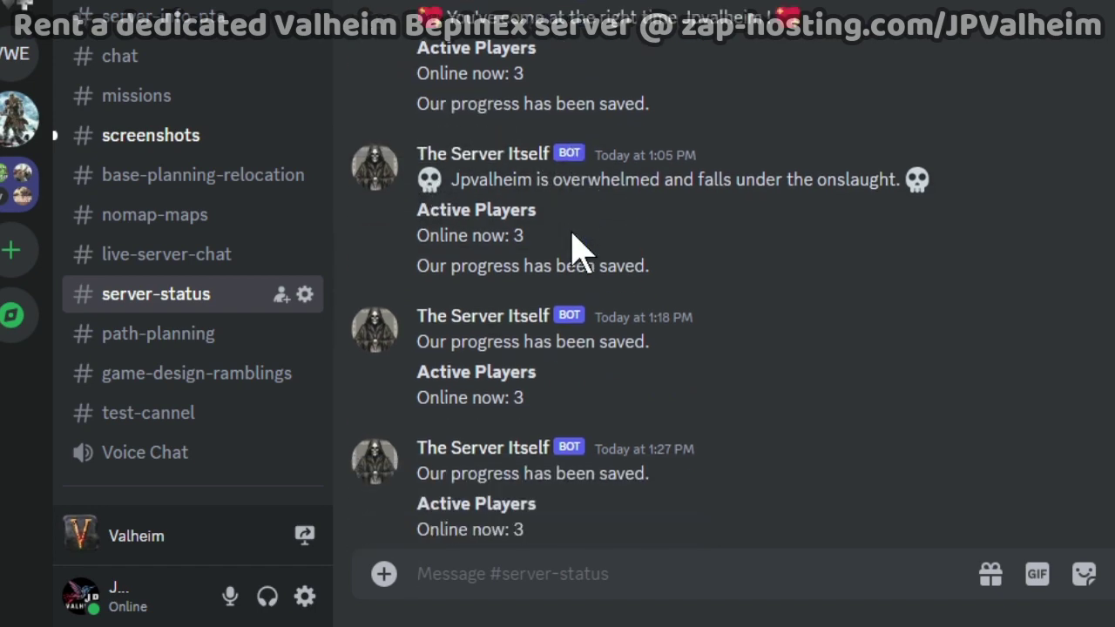
pyautogui.scroll(6, 624, 272)
pyautogui.scroll(2, 623, 272)
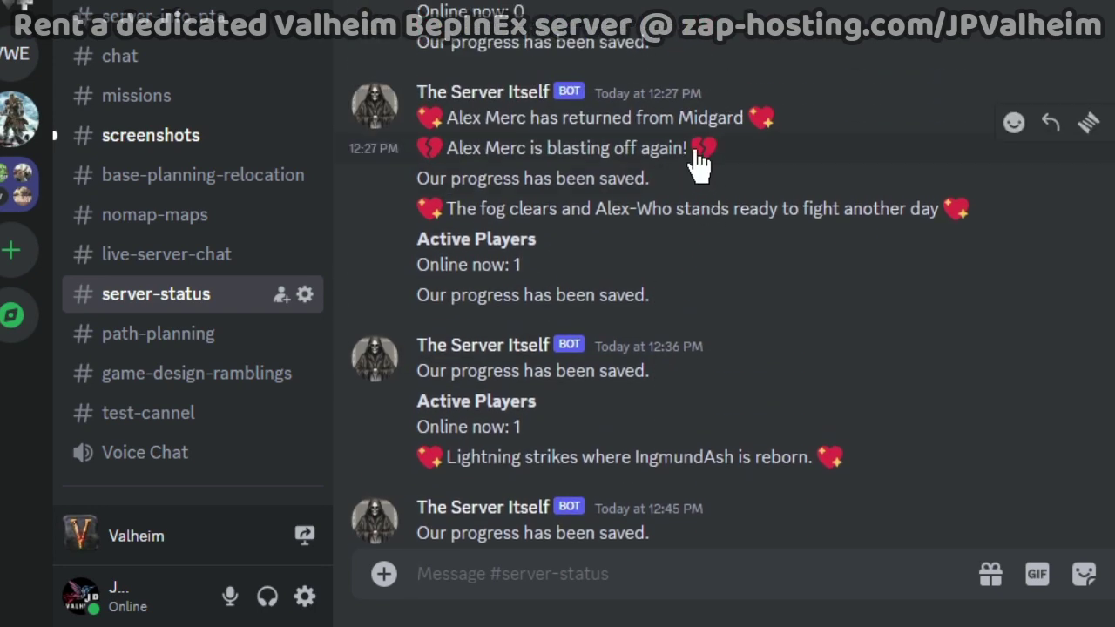
pyautogui.scroll(-3, 740, 298)
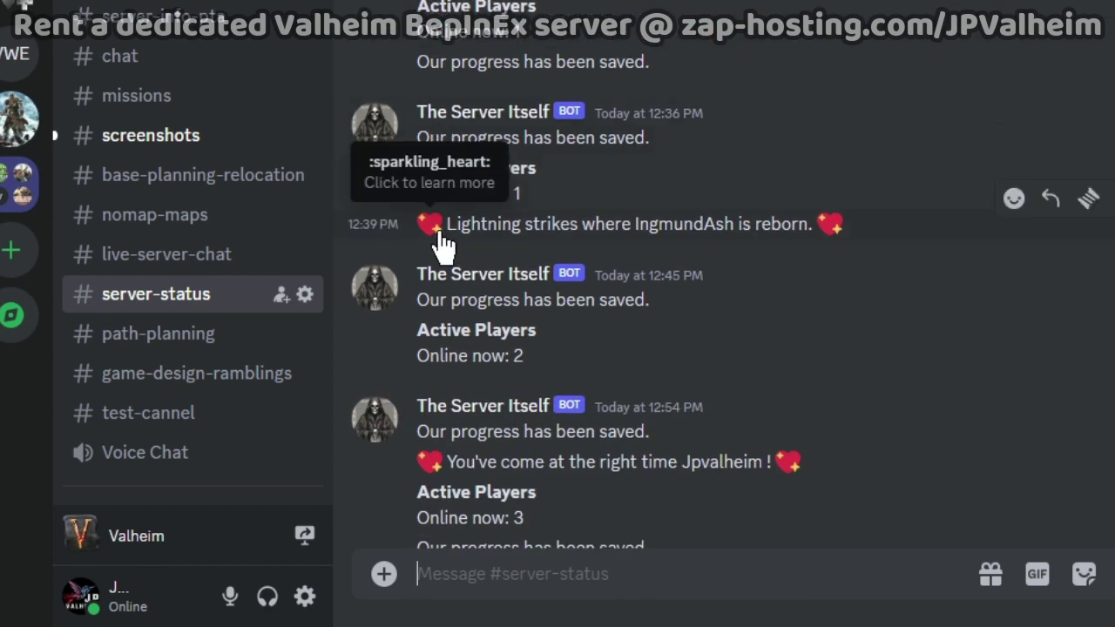
pyautogui.scroll(-3, 429, 230)
pyautogui.scroll(-3, 604, 232)
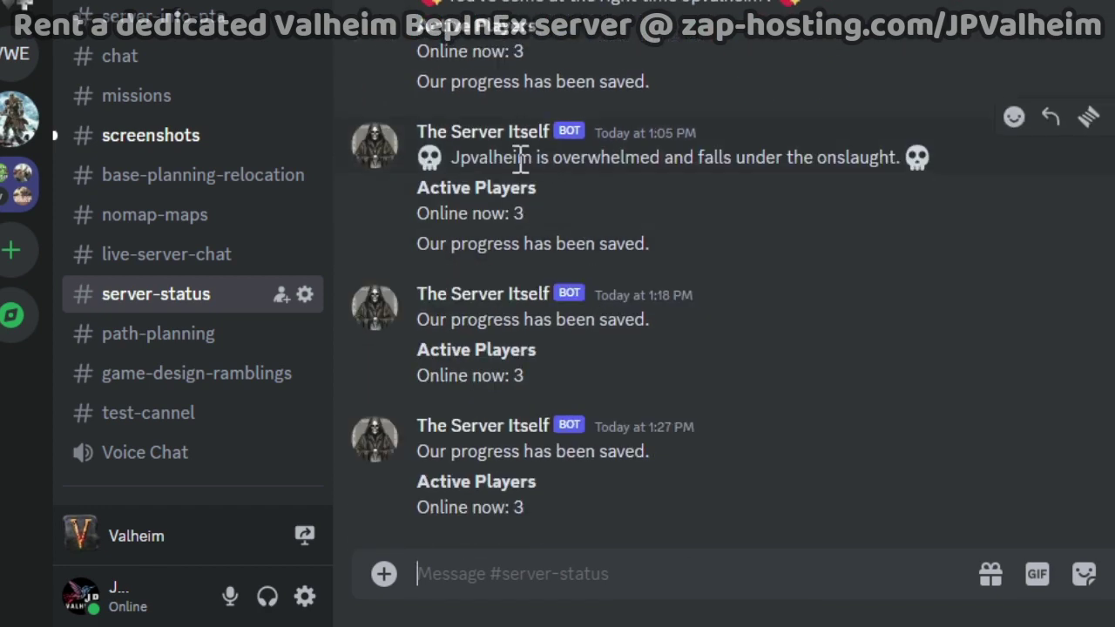
# Examine an Active Players announcement and its online player count in the server-status channel.
pyautogui.scroll(3, 563, 264)
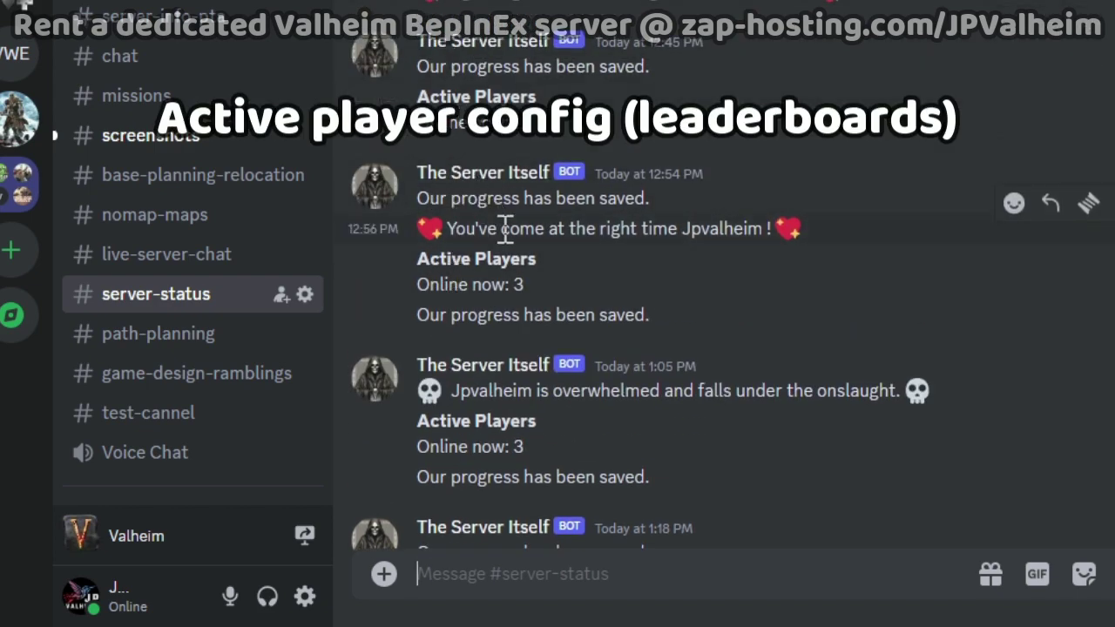
pyautogui.moveTo(477, 287); pyautogui.dragTo(525, 288)
pyautogui.click(524, 287)
pyautogui.doubleClick(518, 259)
pyautogui.click(535, 296)
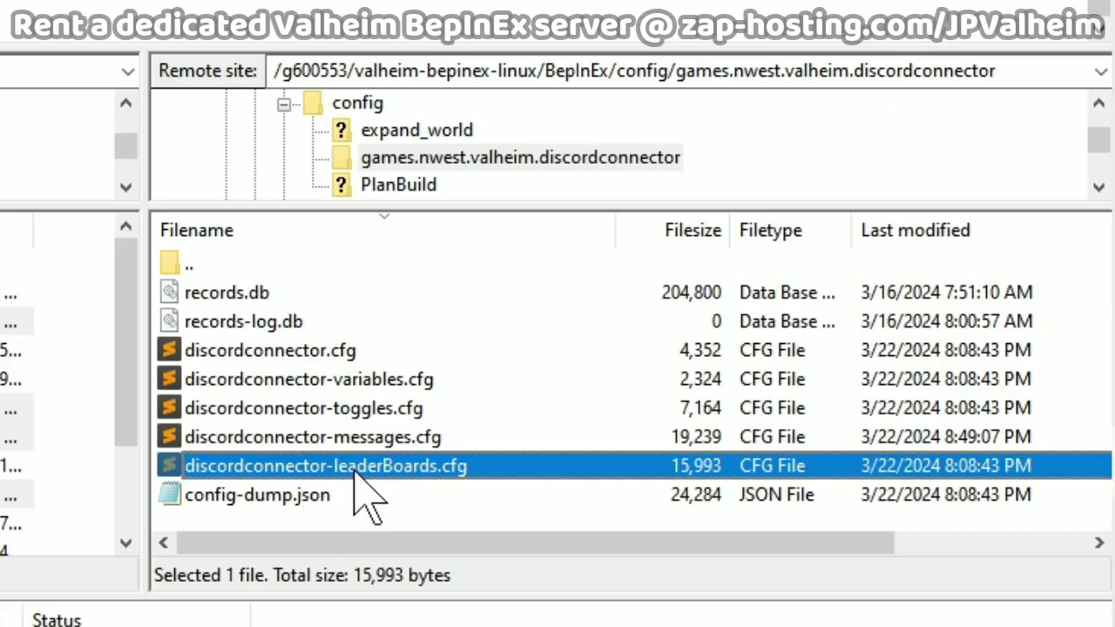
pyautogui.rightClick(331, 477)
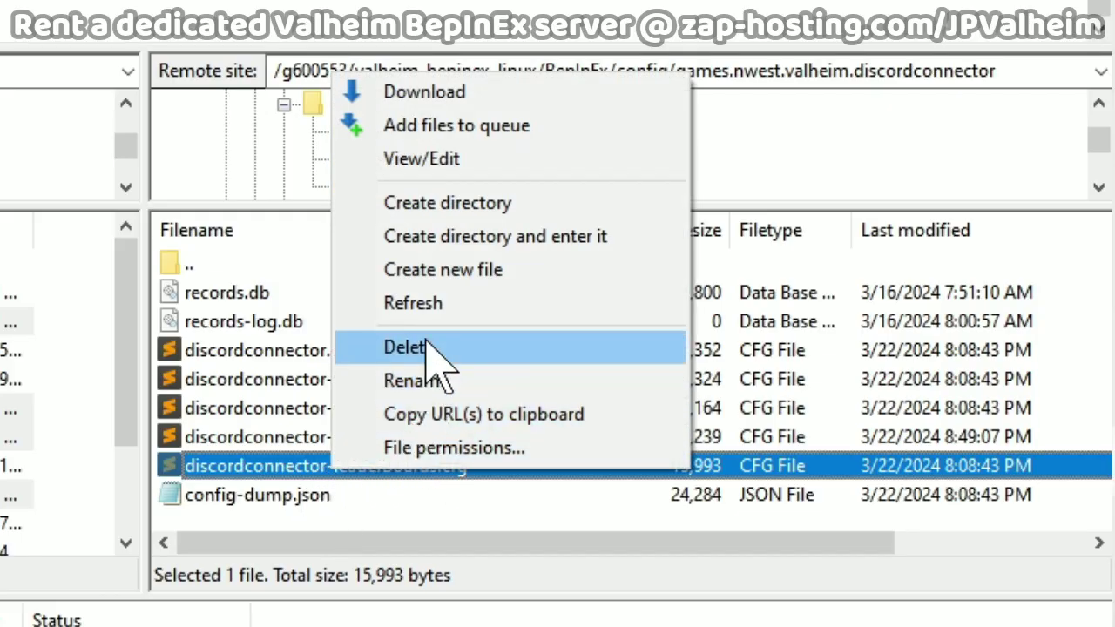
pyautogui.click(421, 159)
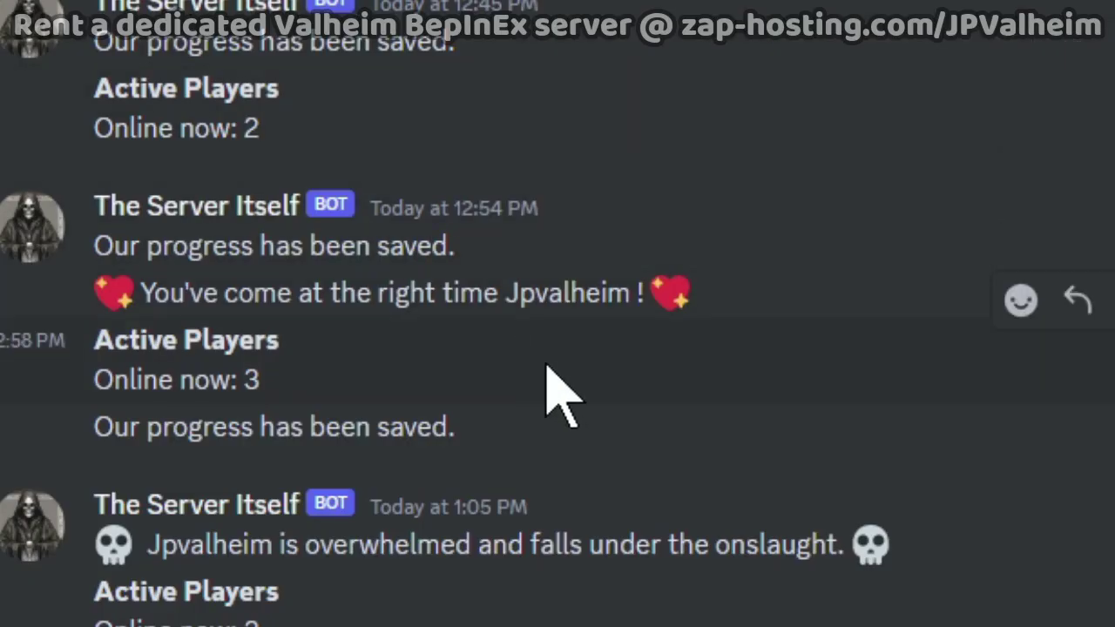
pyautogui.moveTo(239, 380); pyautogui.dragTo(268, 374)
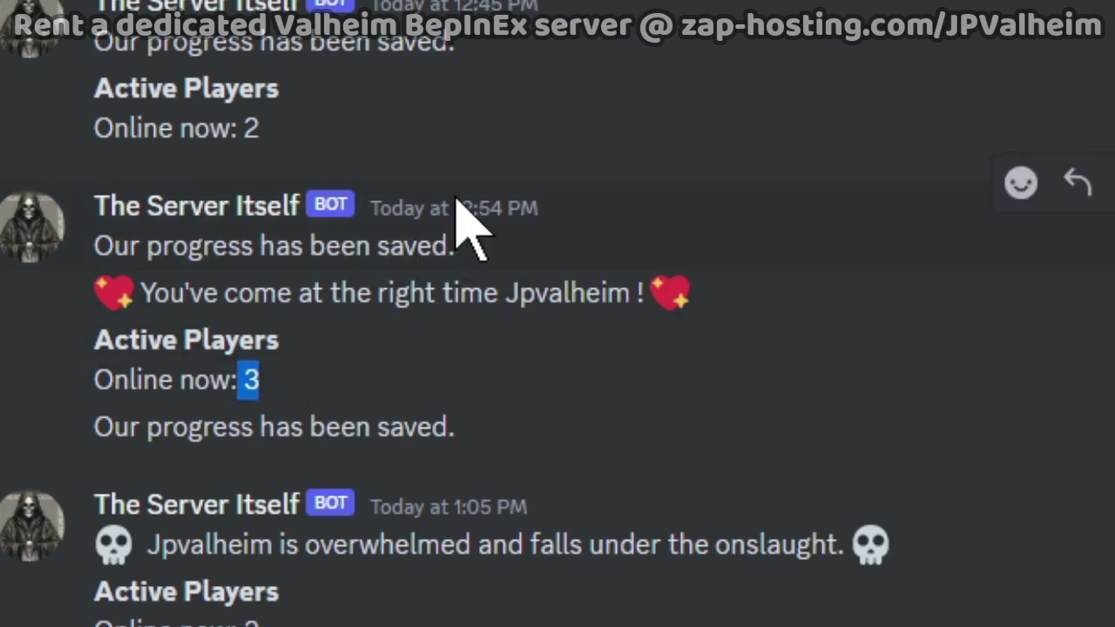
pyautogui.moveTo(503, 216)
pyautogui.scroll(10, 497, 278)
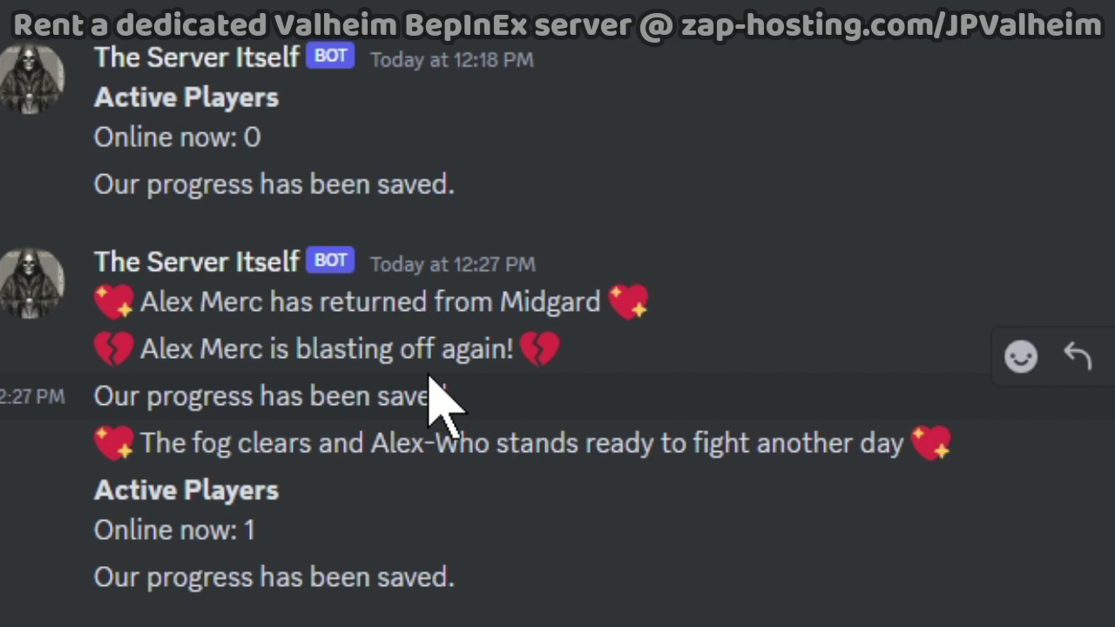
# Review the Enabled, Sending Period and Include Currently Online Players settings under ActivePlayers.Announcement in discordconnector-leaderBoards.cfg.
pyautogui.doubleClick(87, 124)
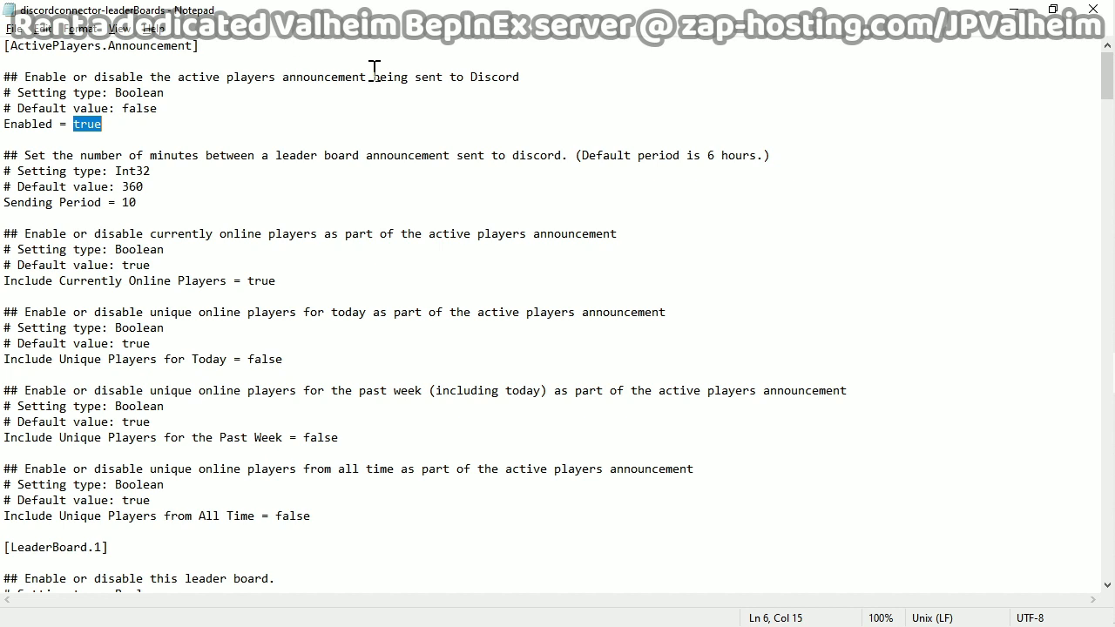
pyautogui.click(342, 122)
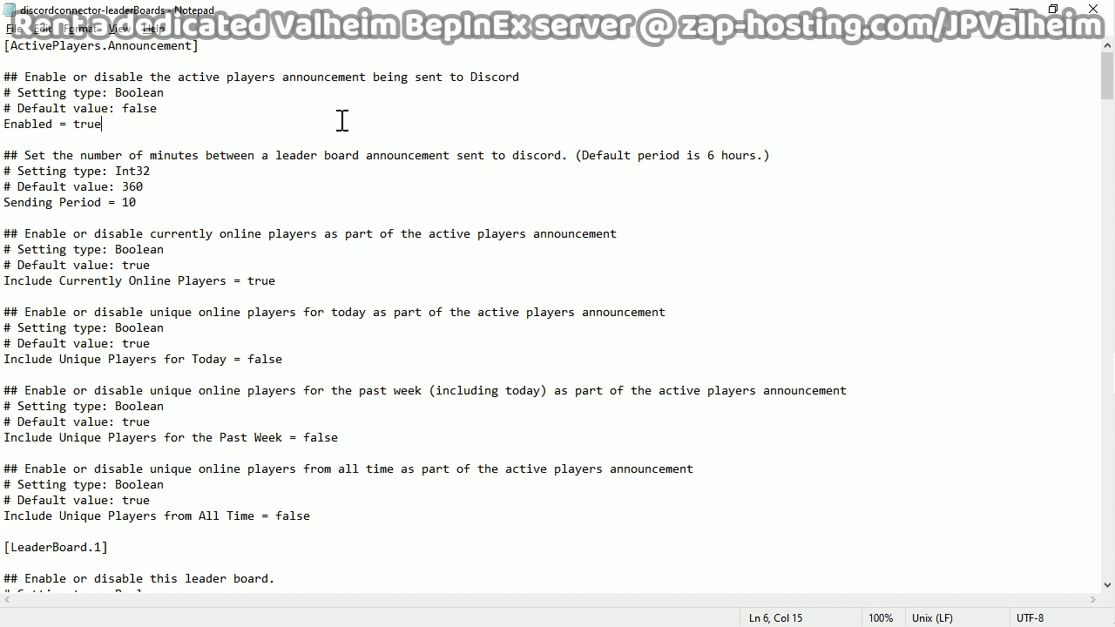
pyautogui.doubleClick(126, 203)
pyautogui.click(128, 203)
pyautogui.doubleClick(129, 202)
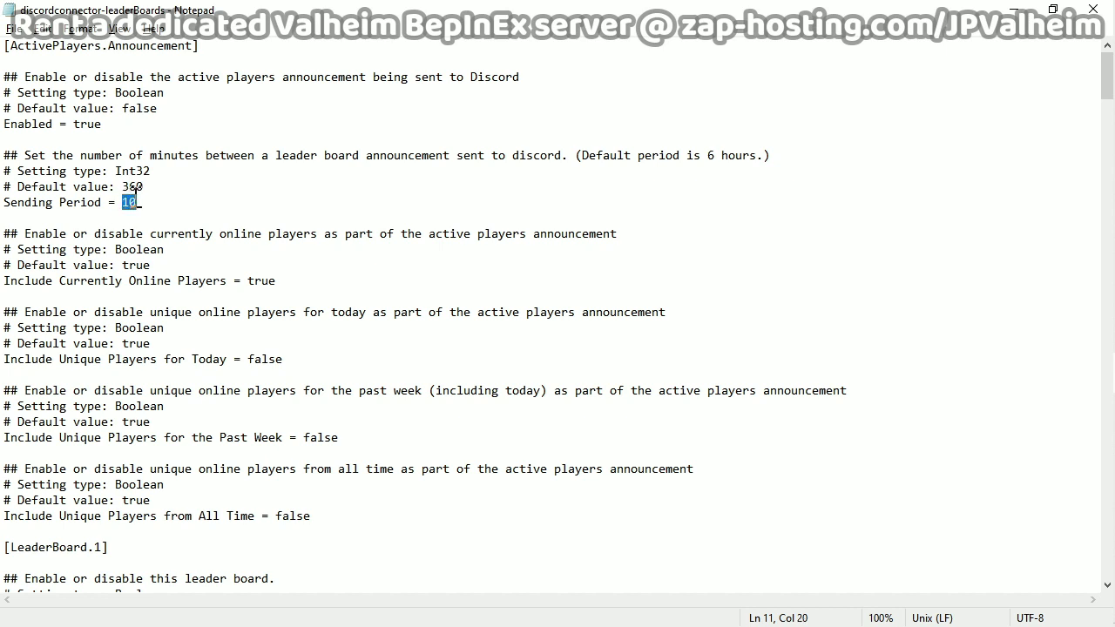
pyautogui.scroll(-1, 182, 197)
pyautogui.click(200, 208)
pyautogui.doubleClick(264, 233)
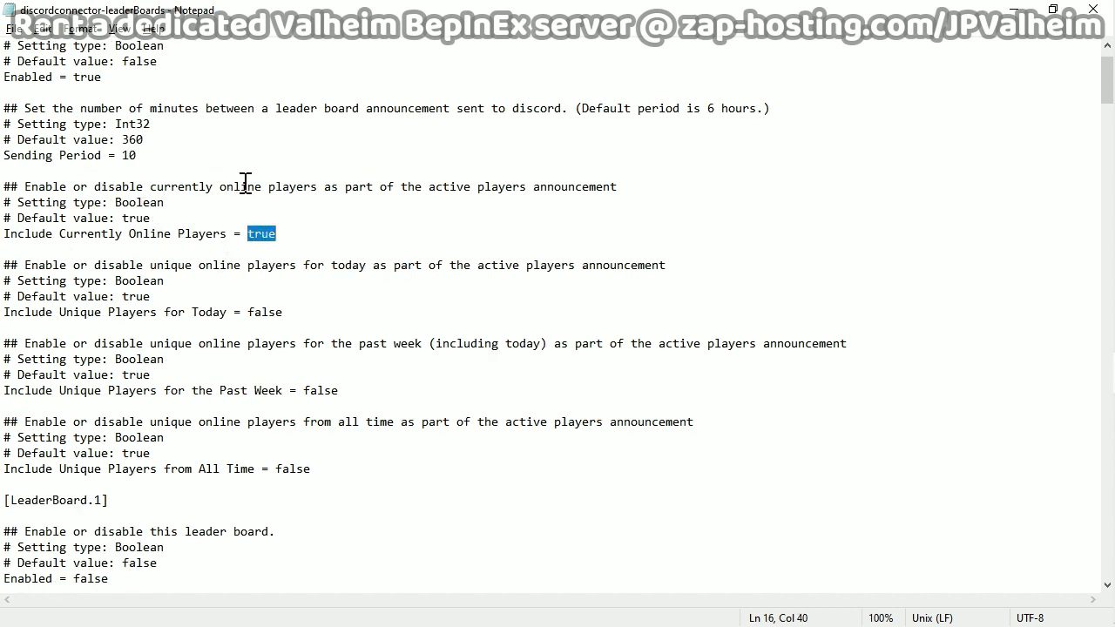
pyautogui.click(455, 186)
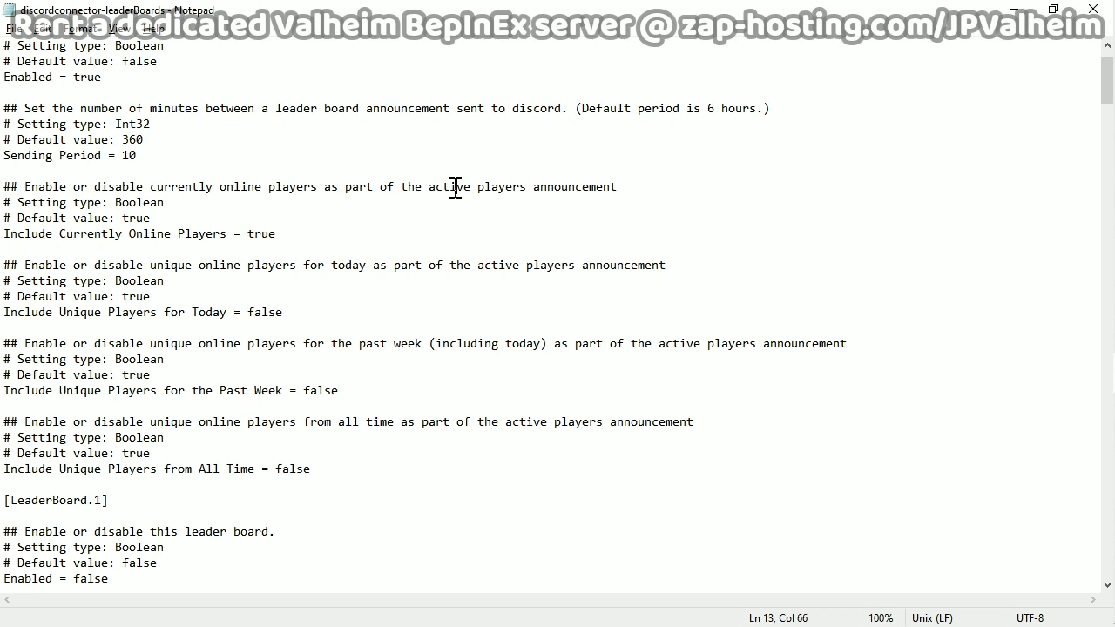
# Review the Include Unique Players settings for today, the past week and all time.
pyautogui.doubleClick(276, 312)
pyautogui.doubleClick(335, 390)
pyautogui.click(131, 280)
pyautogui.click(252, 360)
pyautogui.click(234, 448)
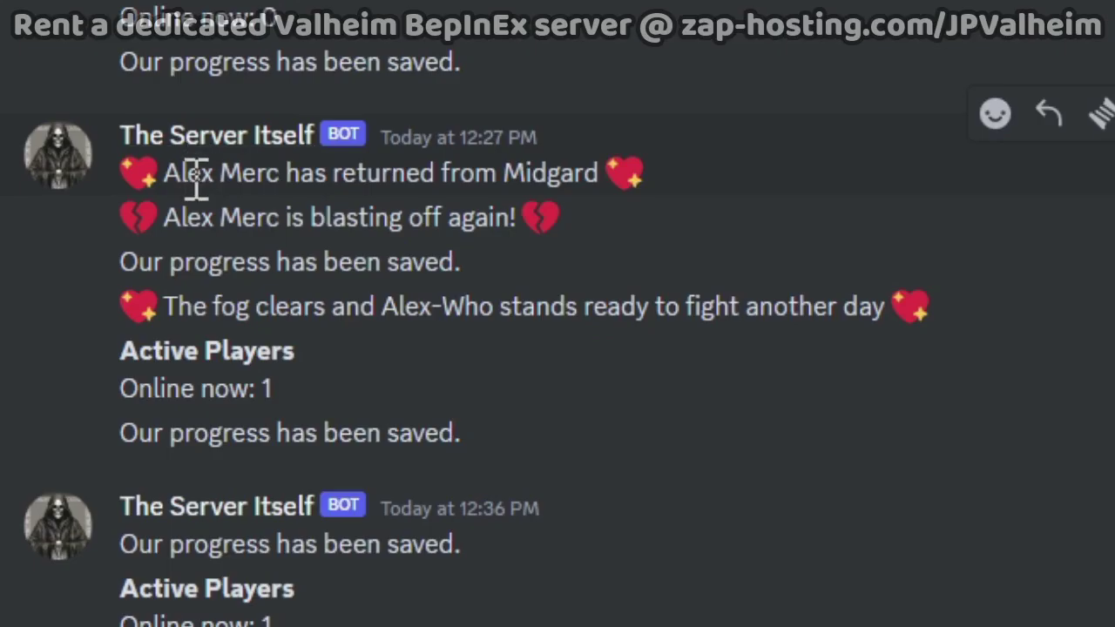
pyautogui.scroll(-3, 183, 239)
pyautogui.scroll(-3, 196, 244)
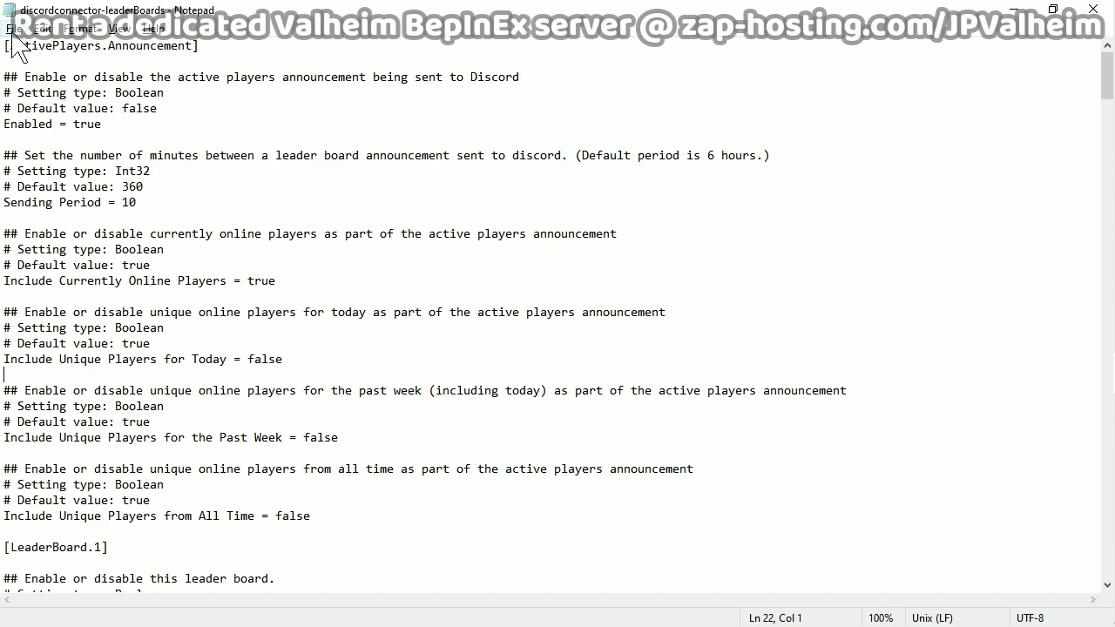
pyautogui.click(14, 28)
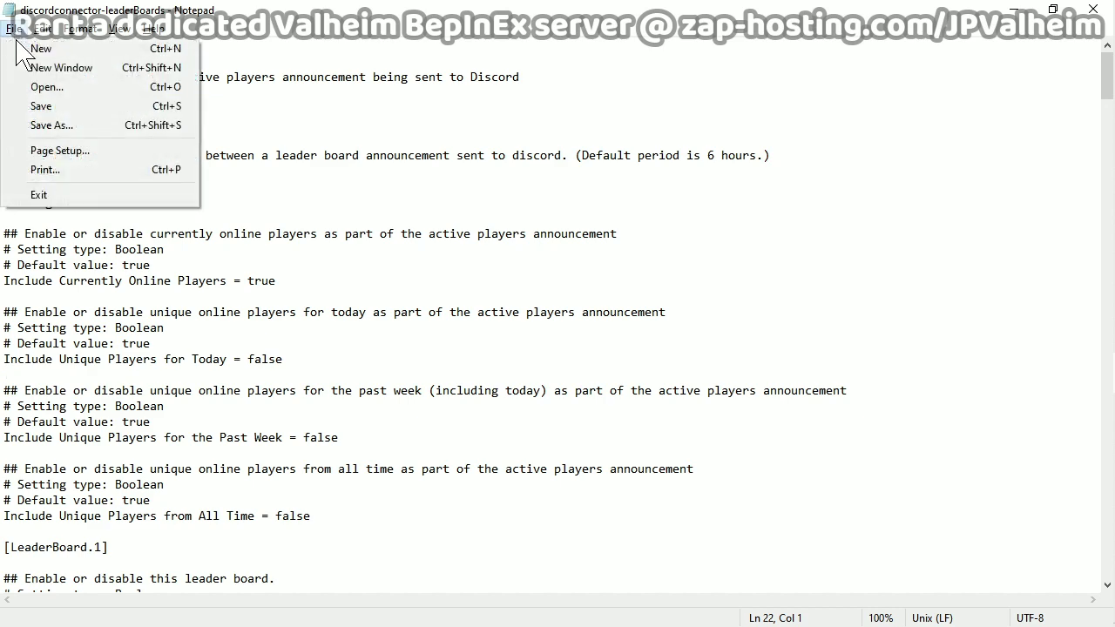
pyautogui.click(54, 107)
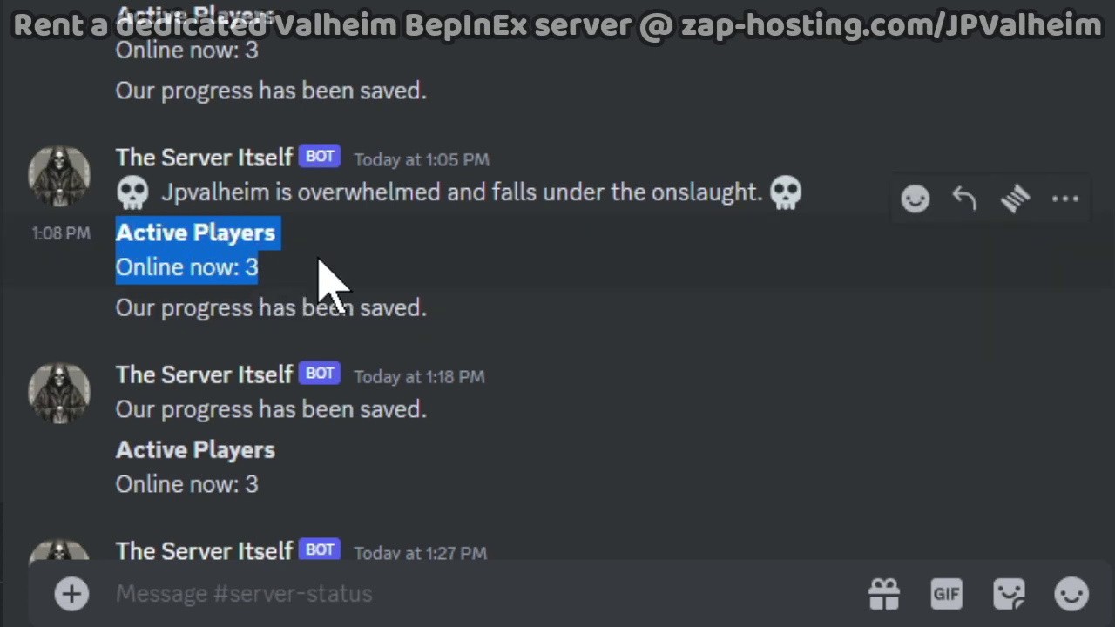
pyautogui.doubleClick(319, 193)
pyautogui.moveTo(336, 199); pyautogui.dragTo(689, 193)
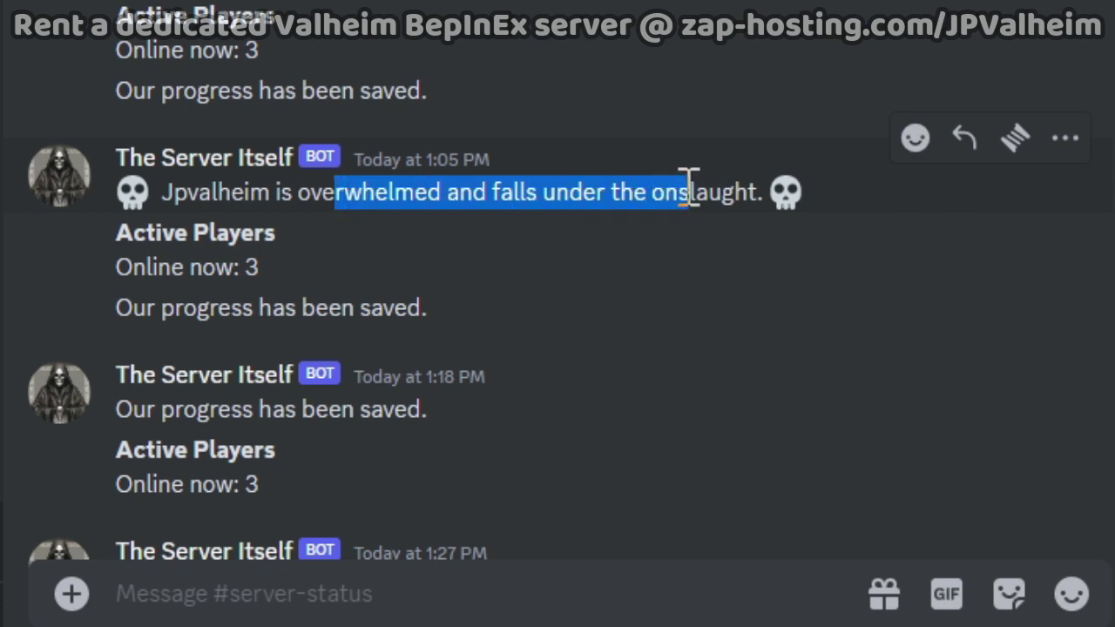
pyautogui.doubleClick(137, 195)
# Open the remote discordconnector-messages.cfg for editing and switch to Discord to view the matching live chat messages.
pyautogui.click(126, 10)
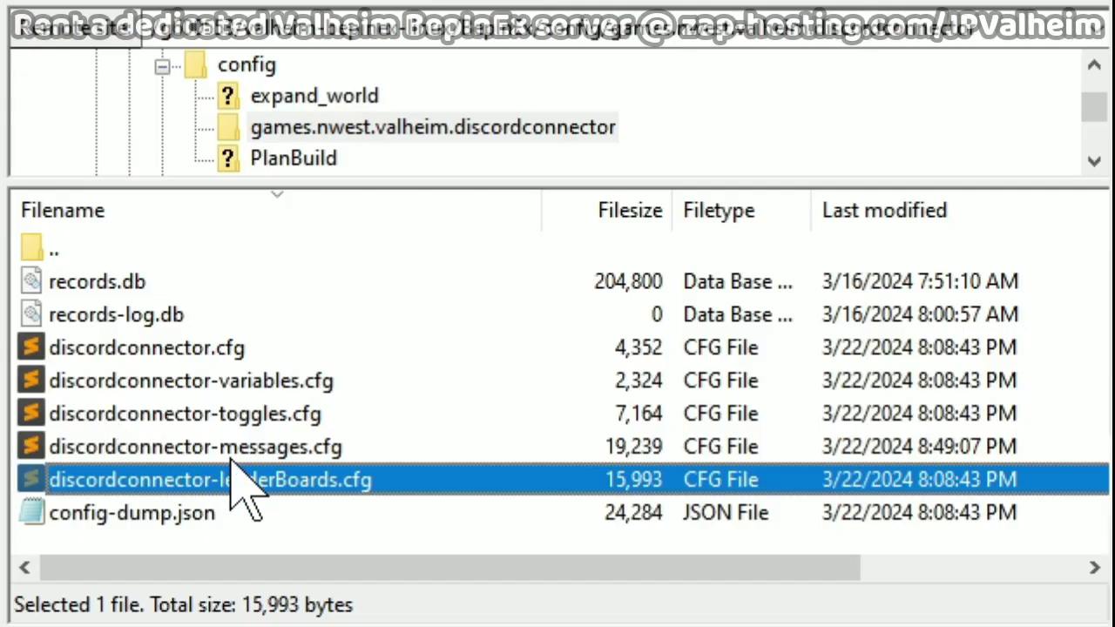
pyautogui.click(231, 451)
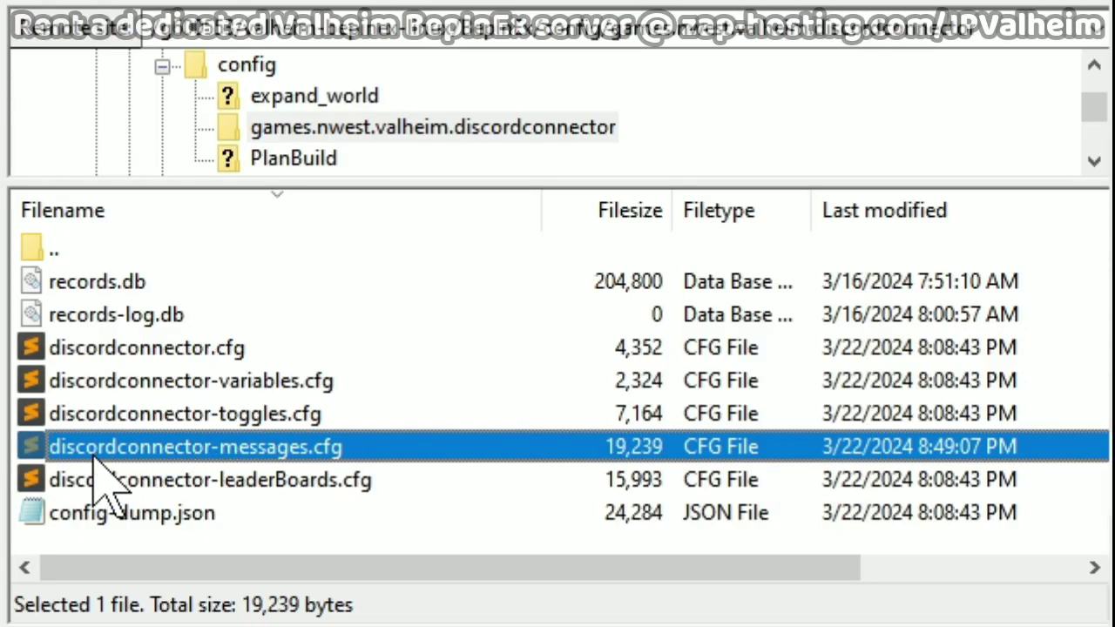
pyautogui.doubleClick(225, 455)
pyautogui.click(400, 247)
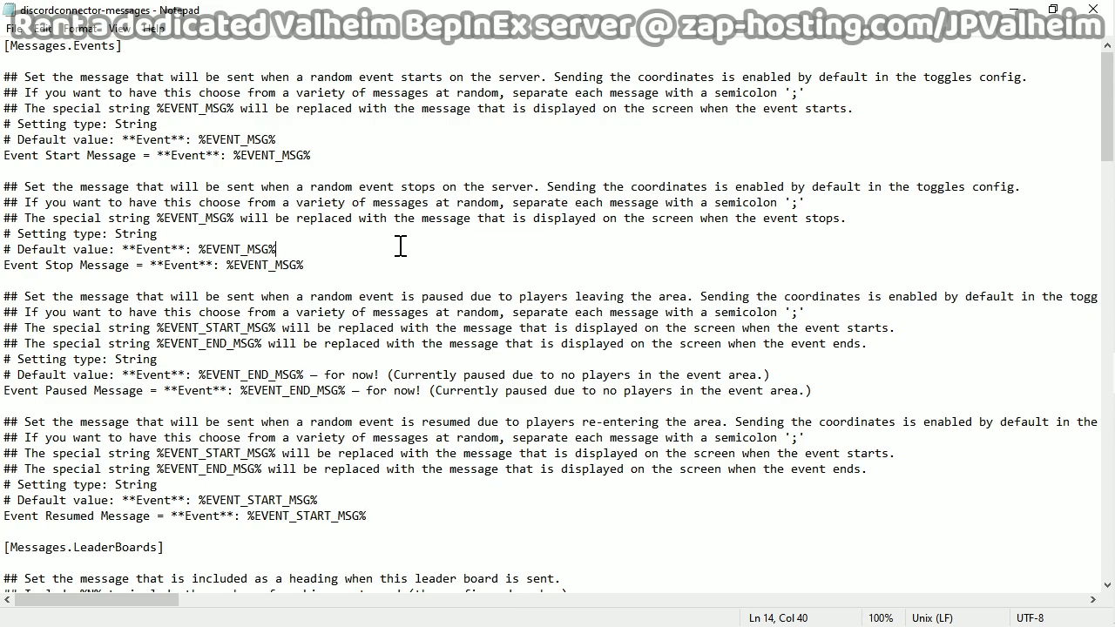
pyautogui.hotkey('alt', 'Tab')
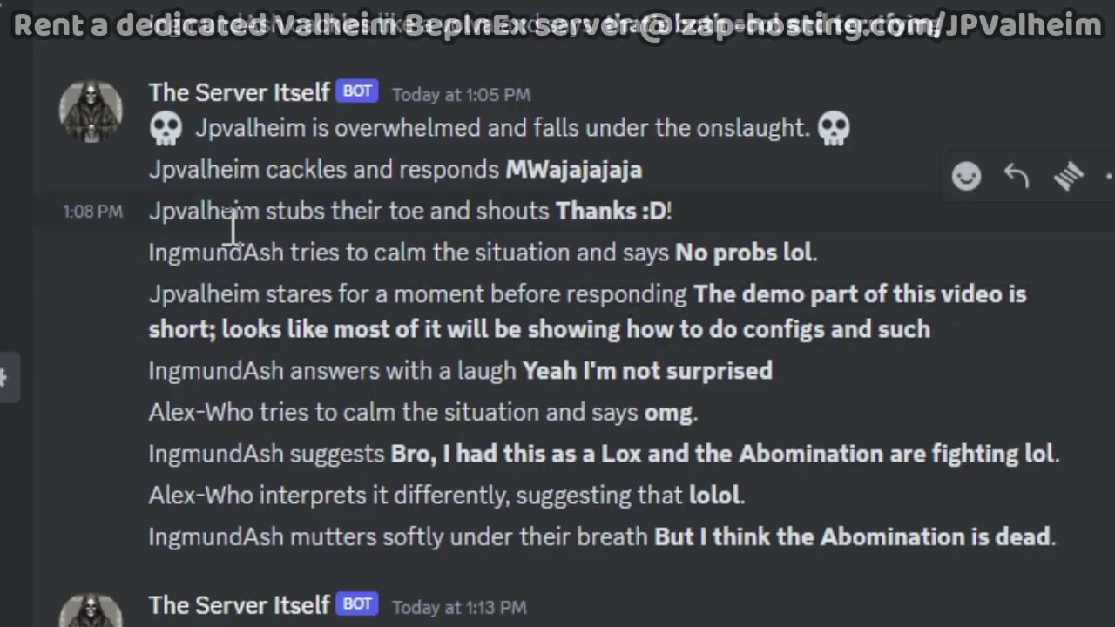
# Examine the varied shout messages in Discord's live chat and the event and leader board message settings in discordconnector-messages.
pyautogui.moveTo(157, 213); pyautogui.dragTo(759, 443)
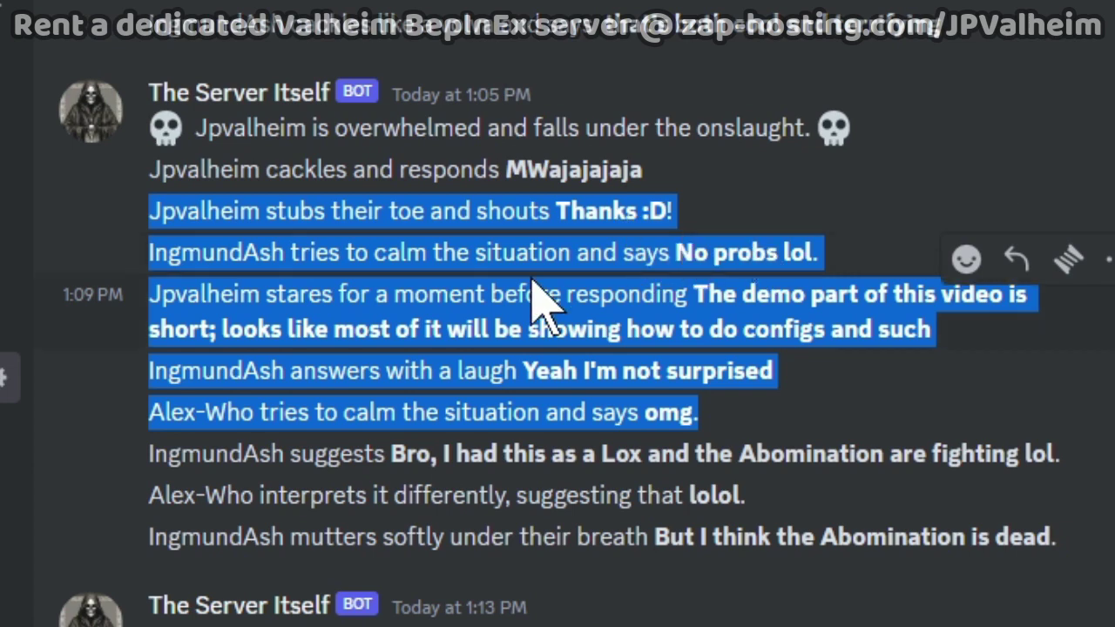
pyautogui.click(620, 296)
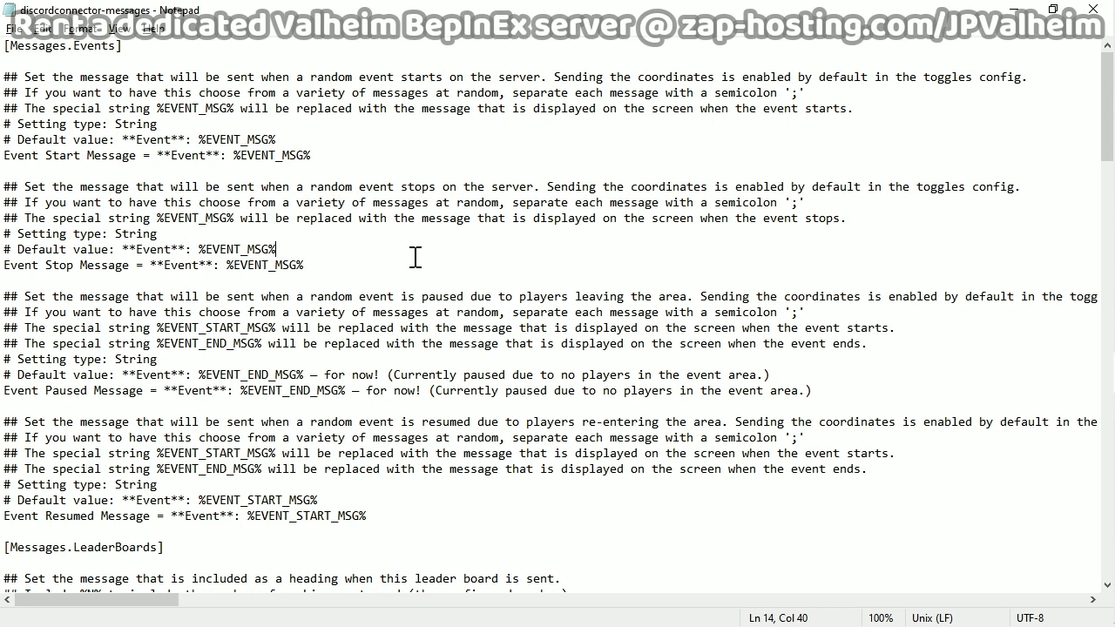
pyautogui.scroll(-7, 407, 261)
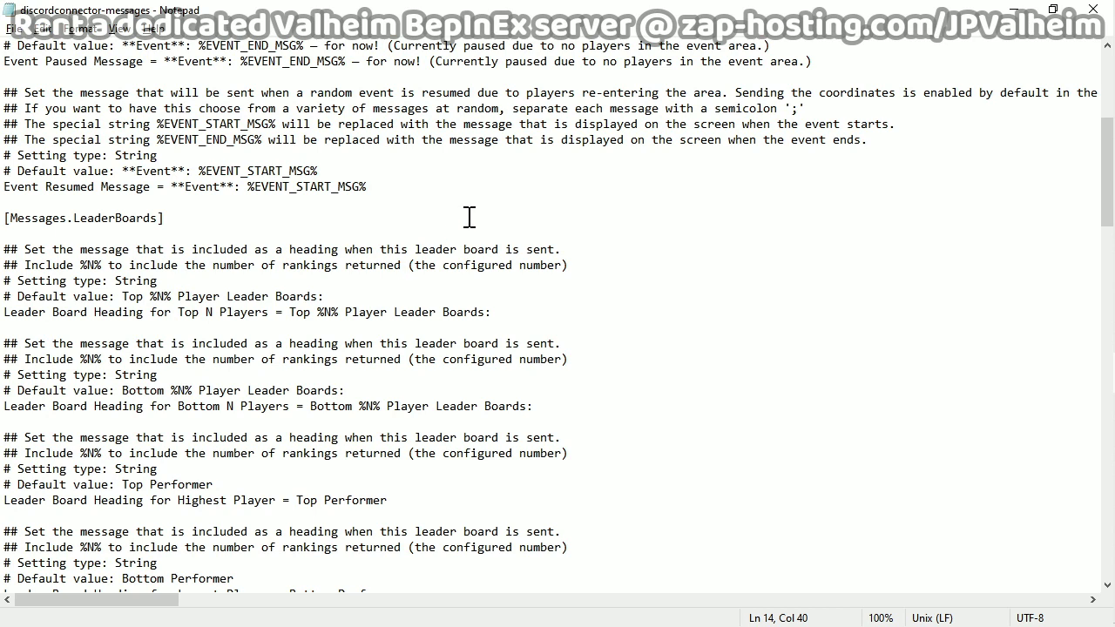
pyautogui.scroll(-3, 468, 218)
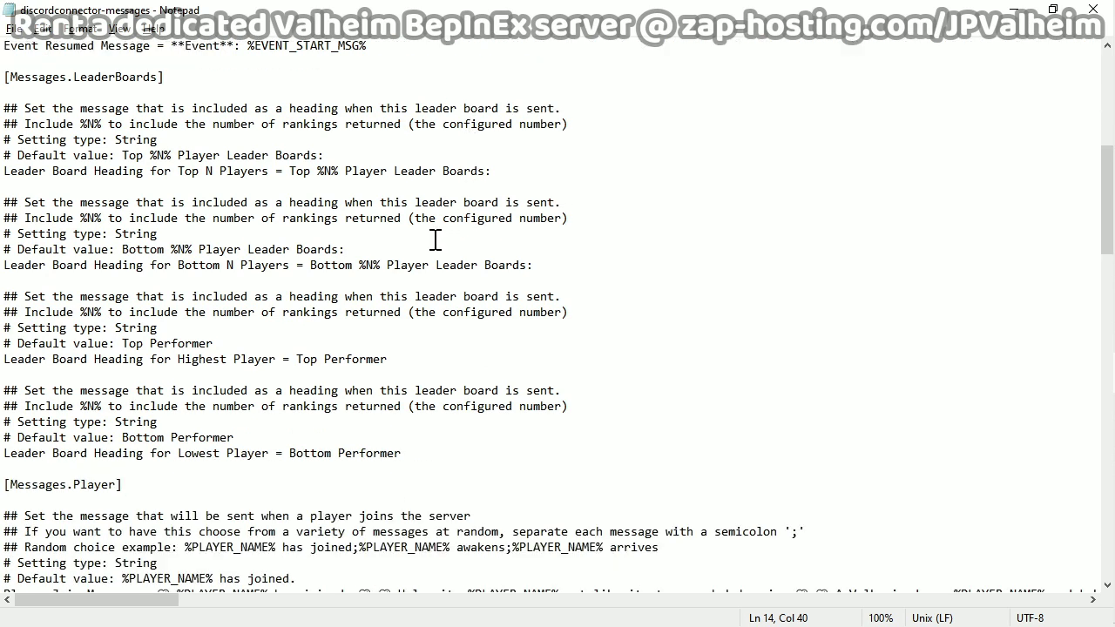
pyautogui.scroll(-2, 322, 304)
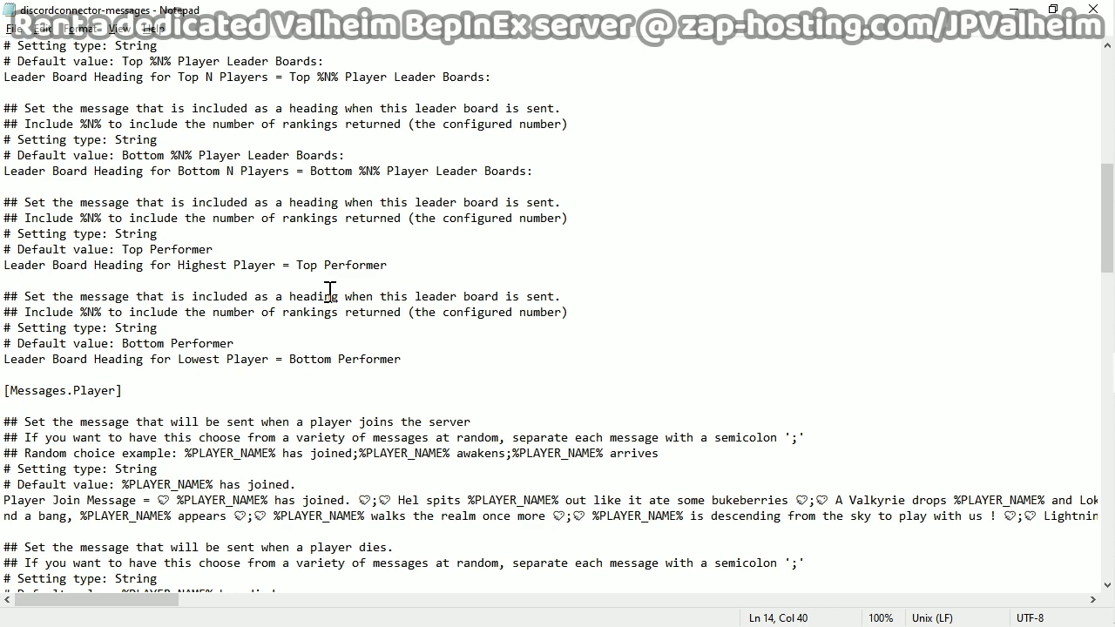
pyautogui.scroll(-3, 330, 290)
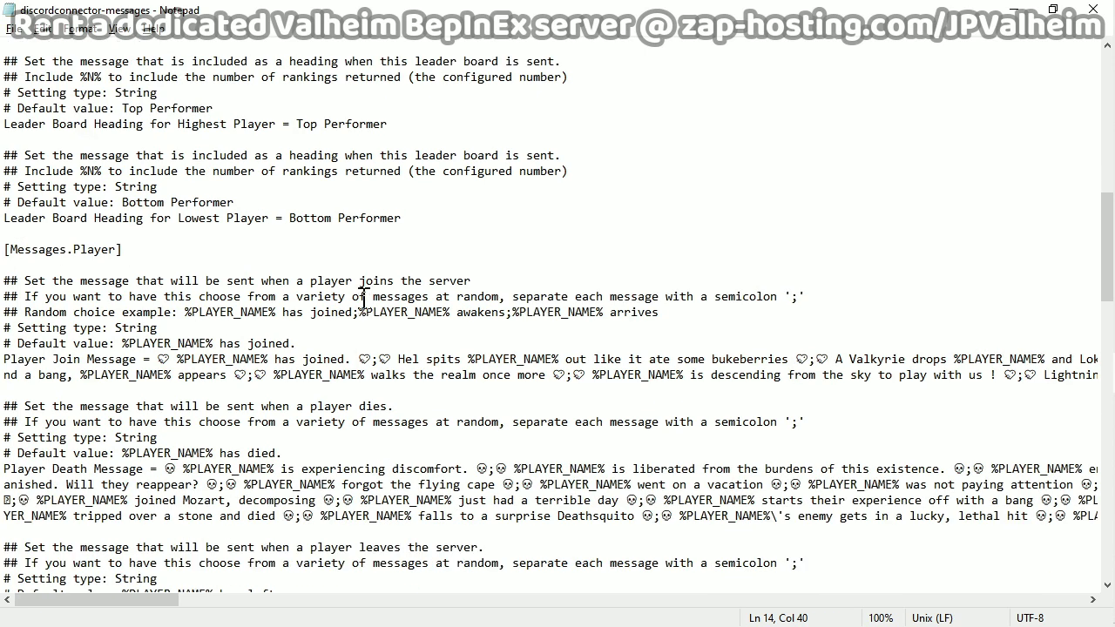
pyautogui.scroll(-1, 370, 279)
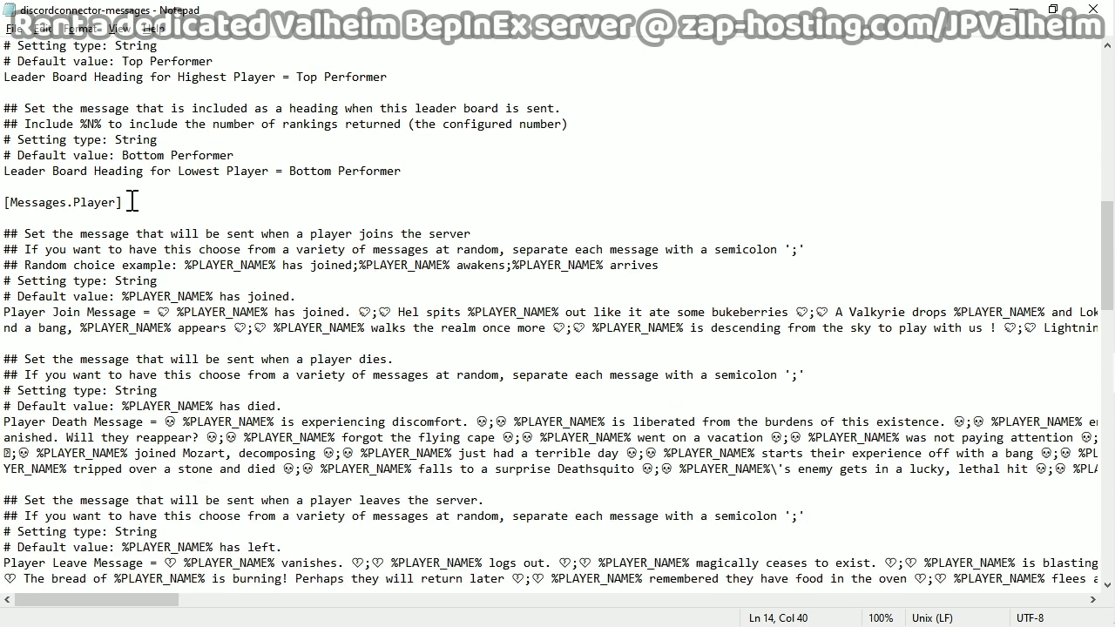
# Review the Messages.Player settings for a player joining, dying and leaving the server.
pyautogui.click(169, 234)
pyautogui.moveTo(24, 234); pyautogui.dragTo(472, 233)
pyautogui.click(472, 233)
pyautogui.moveTo(387, 359); pyautogui.dragTo(296, 359)
pyautogui.scroll(-2, 327, 336)
pyautogui.moveTo(486, 405); pyautogui.dragTo(347, 406)
# Review the map ping and shout message settings and the Messages.PlayerFirsts section heading.
pyautogui.scroll(-3, 353, 392)
pyautogui.click(372, 375)
pyautogui.moveTo(456, 374); pyautogui.dragTo(357, 374)
pyautogui.click(357, 384)
pyautogui.scroll(-1, 357, 400)
pyautogui.moveTo(354, 422); pyautogui.dragTo(424, 421)
pyautogui.scroll(-3, 424, 421)
pyautogui.moveTo(166, 406); pyautogui.dragTo(60, 406)
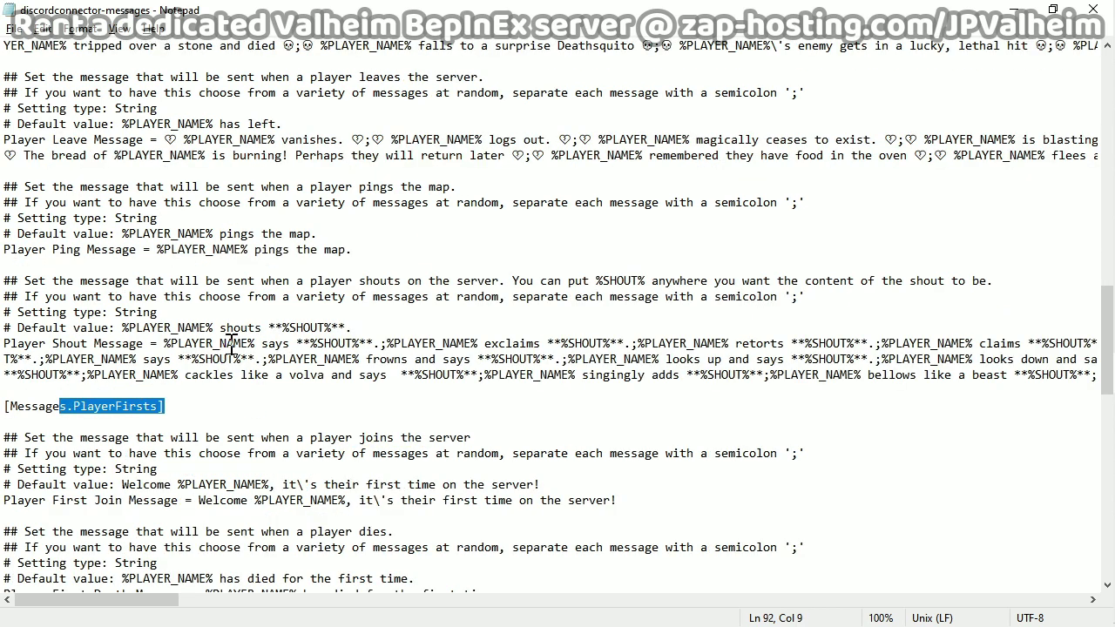
# Return to the player death message setting and highlight its whole block, from its comments through the message list.
pyautogui.scroll(3, 247, 328)
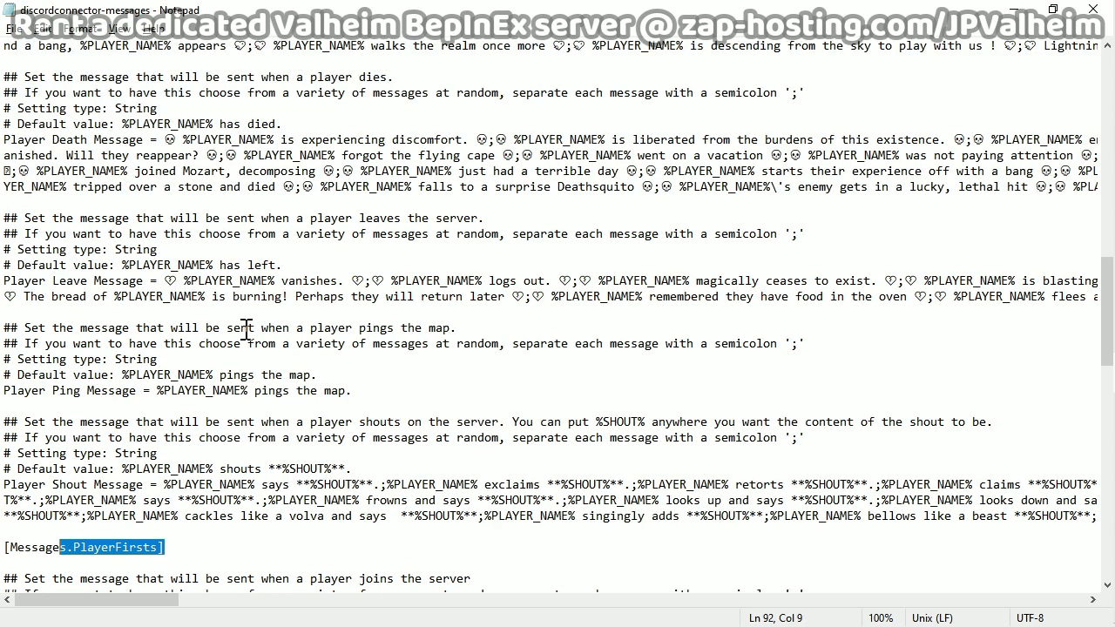
pyautogui.click(306, 324)
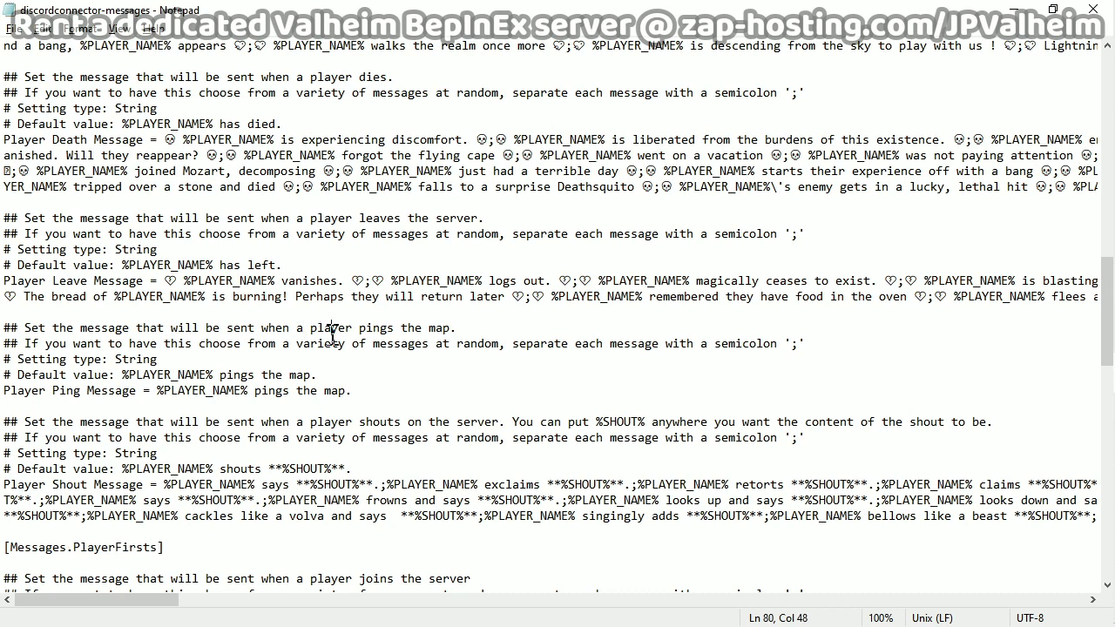
pyautogui.click(360, 340)
pyautogui.scroll(3, 318, 409)
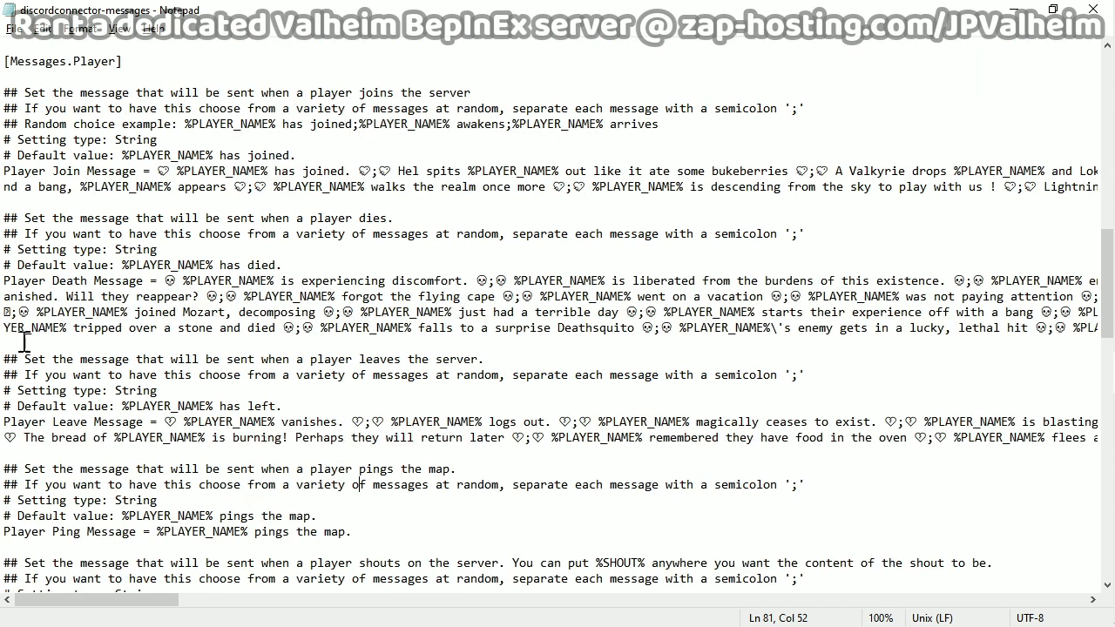
pyautogui.moveTo(10, 341); pyautogui.dragTo(4, 222)
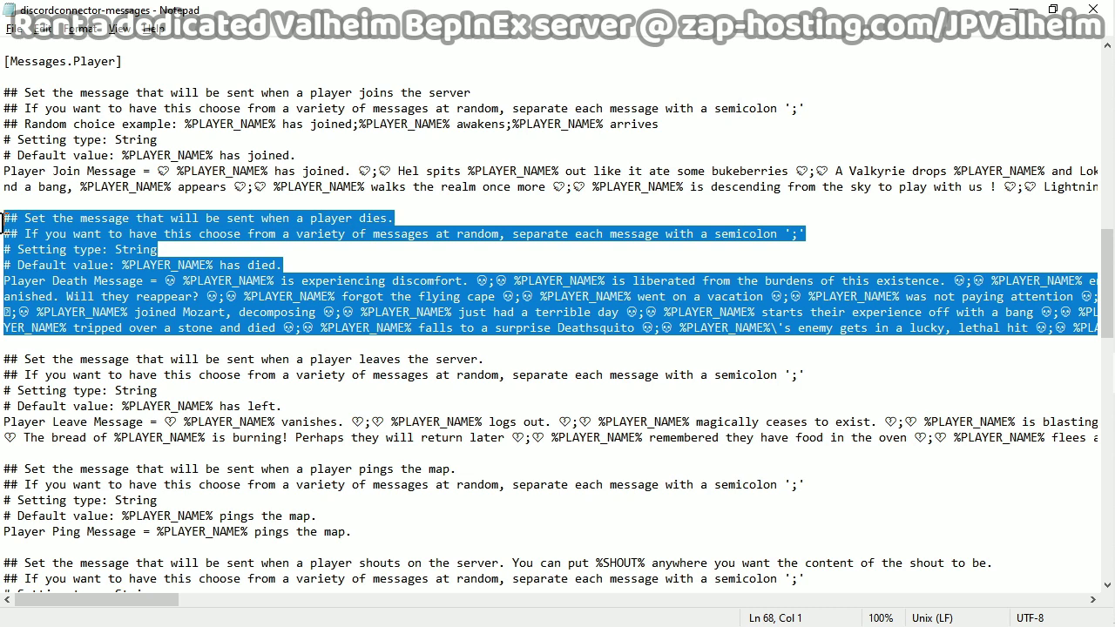
pyautogui.click(234, 233)
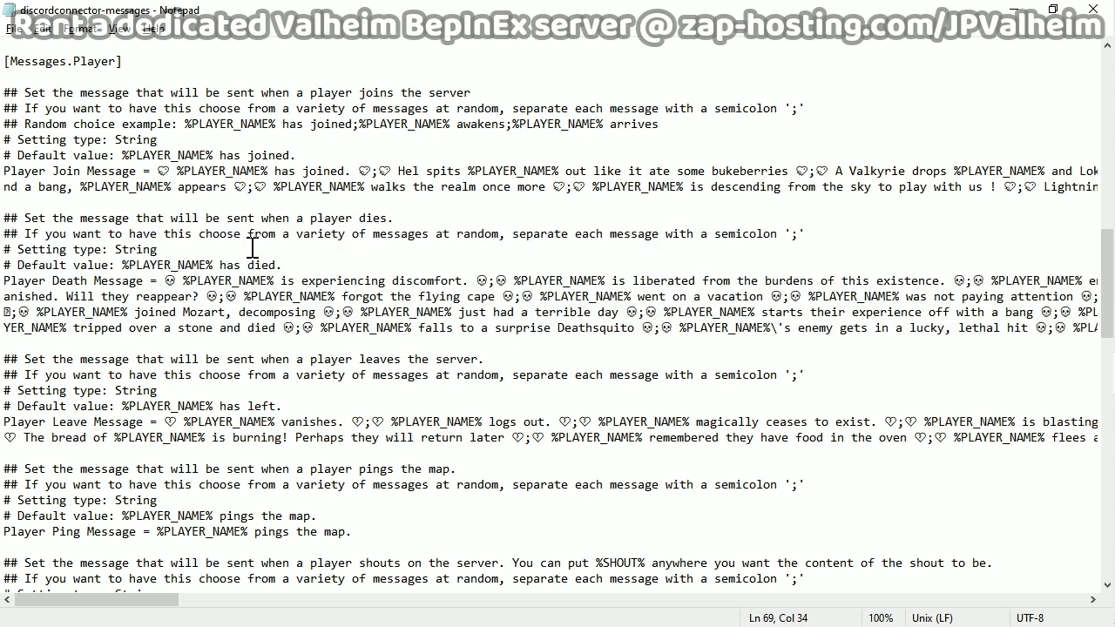
# Switch to Sublime Text and move the first Player Death Message onto its own line without a leading space.
pyautogui.press('super')
pyautogui.write('sublime')
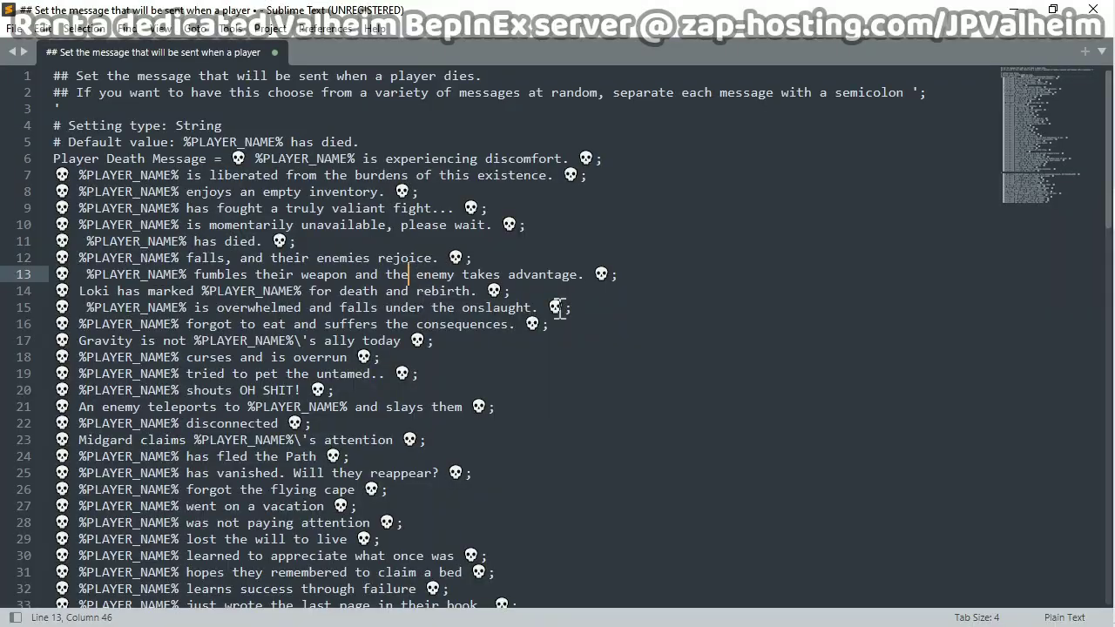
pyautogui.click(705, 297)
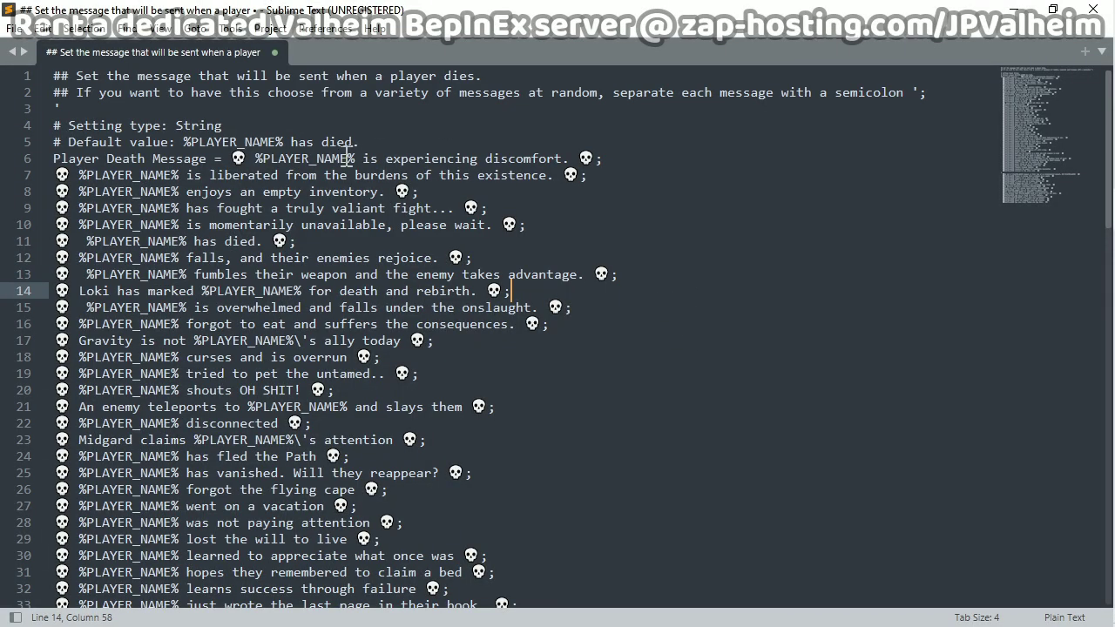
pyautogui.click(232, 159)
pyautogui.press('Return')
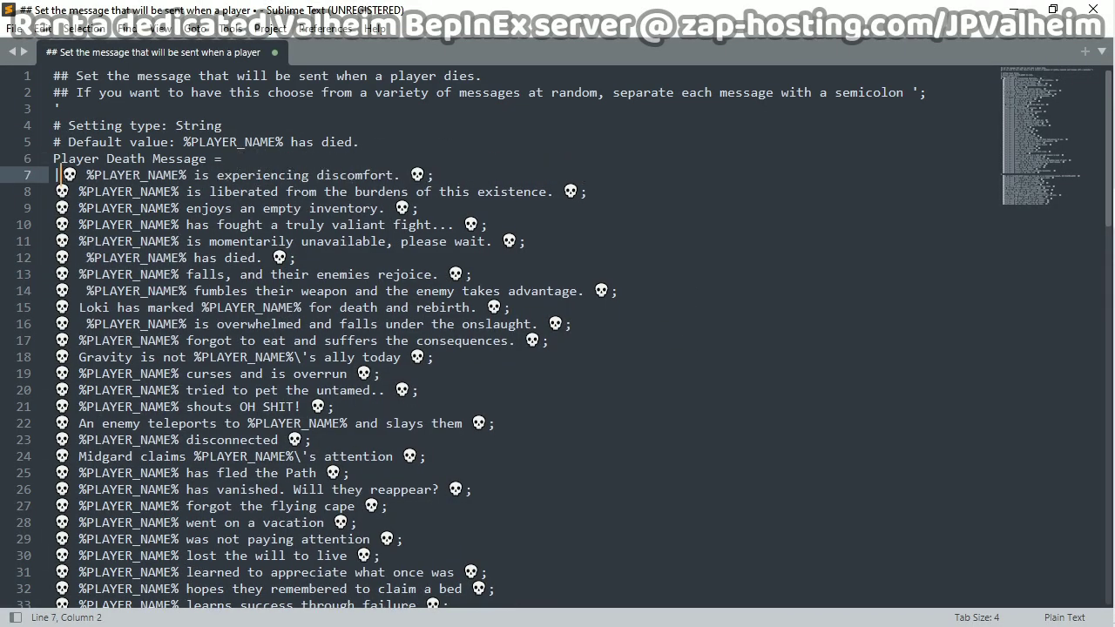
pyautogui.press('BackSpace')
pyautogui.click(398, 128)
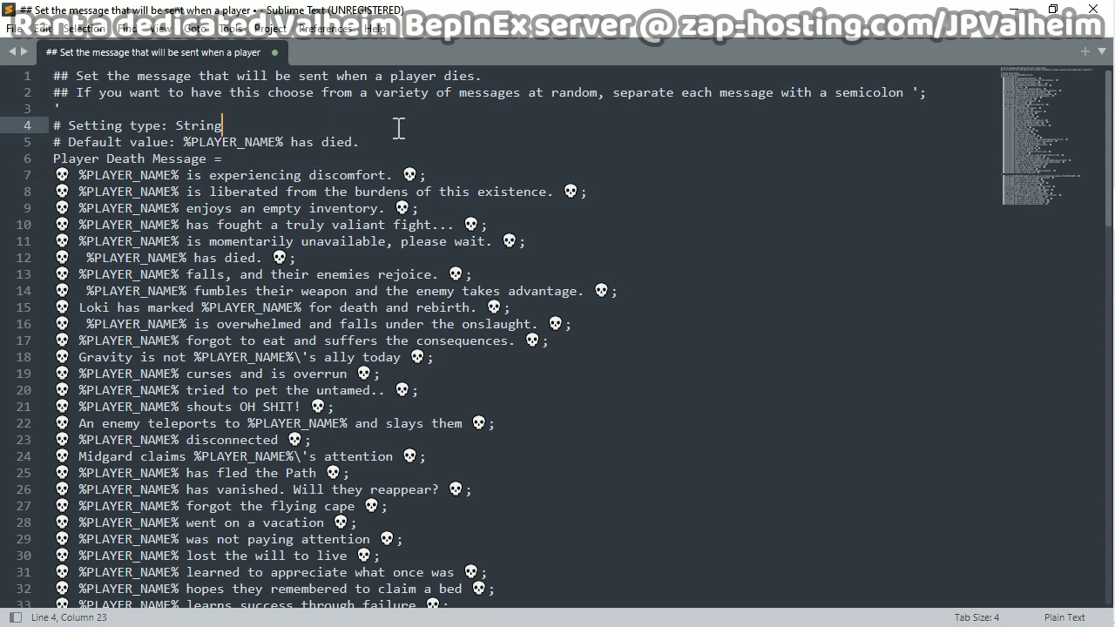
# Examine the first death message's text and the skull emojis at its start and end.
pyautogui.click(197, 143)
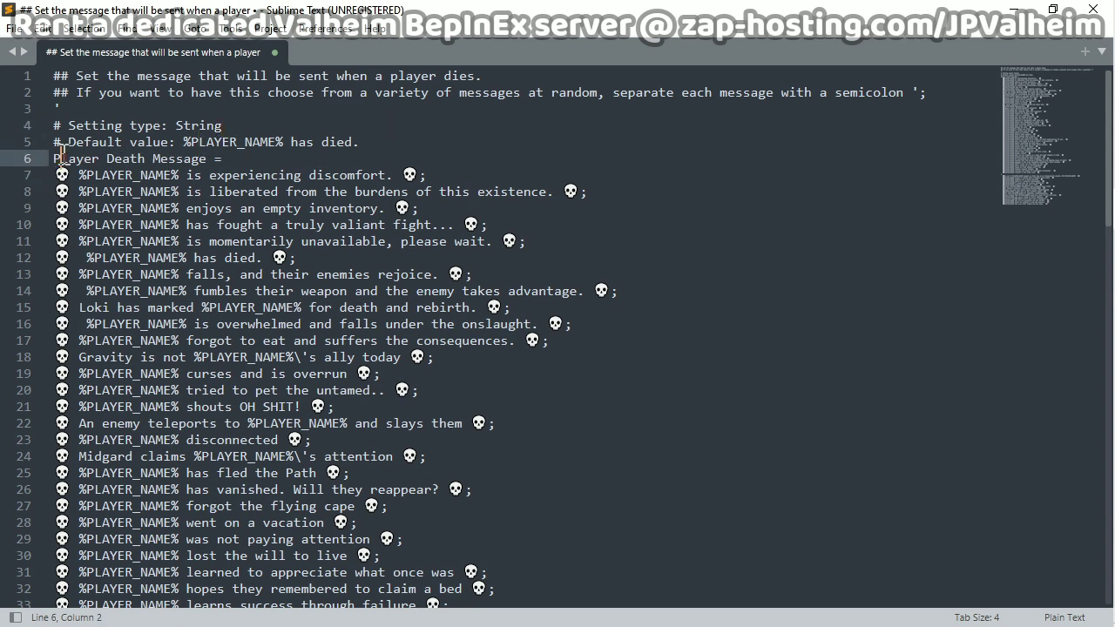
pyautogui.click(228, 159)
pyautogui.moveTo(79, 175); pyautogui.dragTo(387, 175)
pyautogui.click(63, 179)
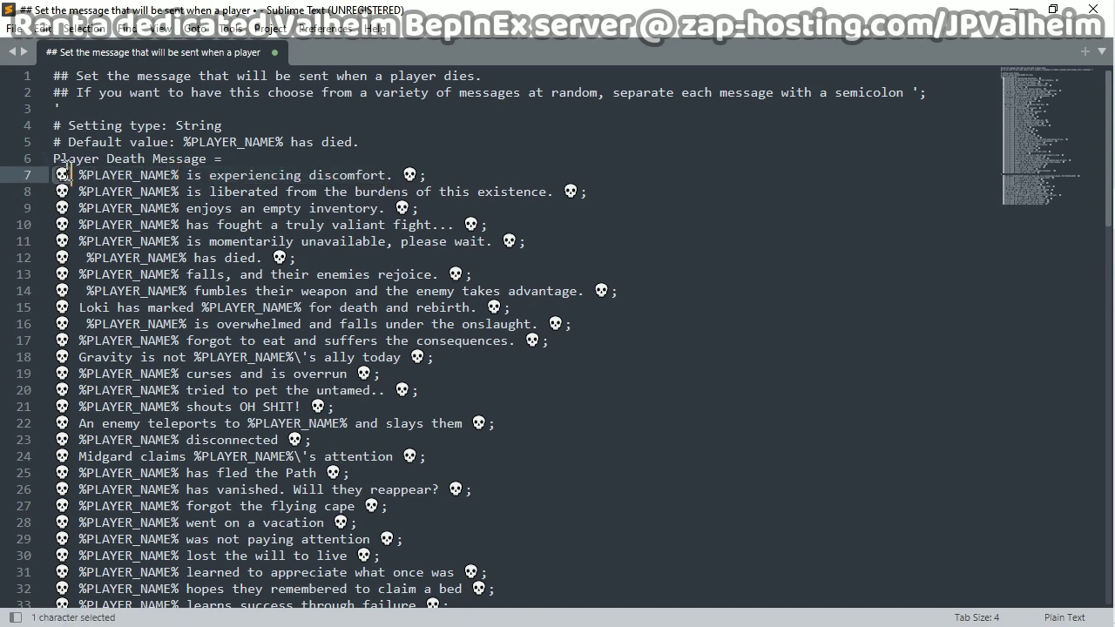
pyautogui.click(405, 177)
pyautogui.click(393, 192)
pyautogui.moveTo(61, 175); pyautogui.dragTo(72, 178)
pyautogui.moveTo(402, 175); pyautogui.dragTo(417, 176)
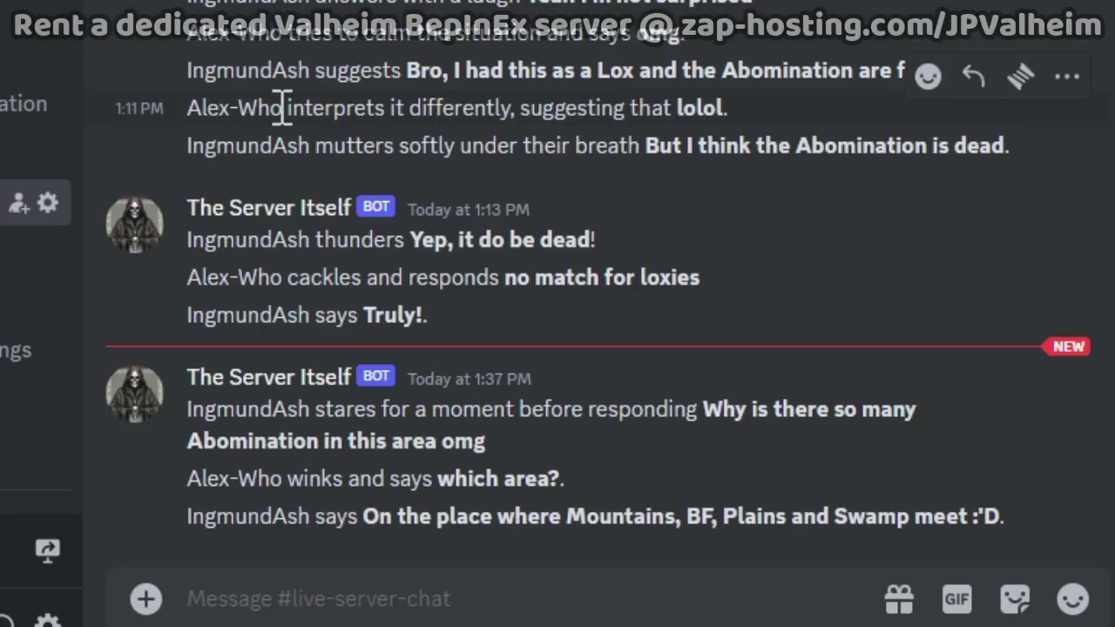
# Switch to Discord and look through the earlier bot posts in the live-server-chat channel.
pyautogui.scroll(5, 280, 107)
pyautogui.scroll(7, 662, 253)
pyautogui.scroll(-9, 391, 264)
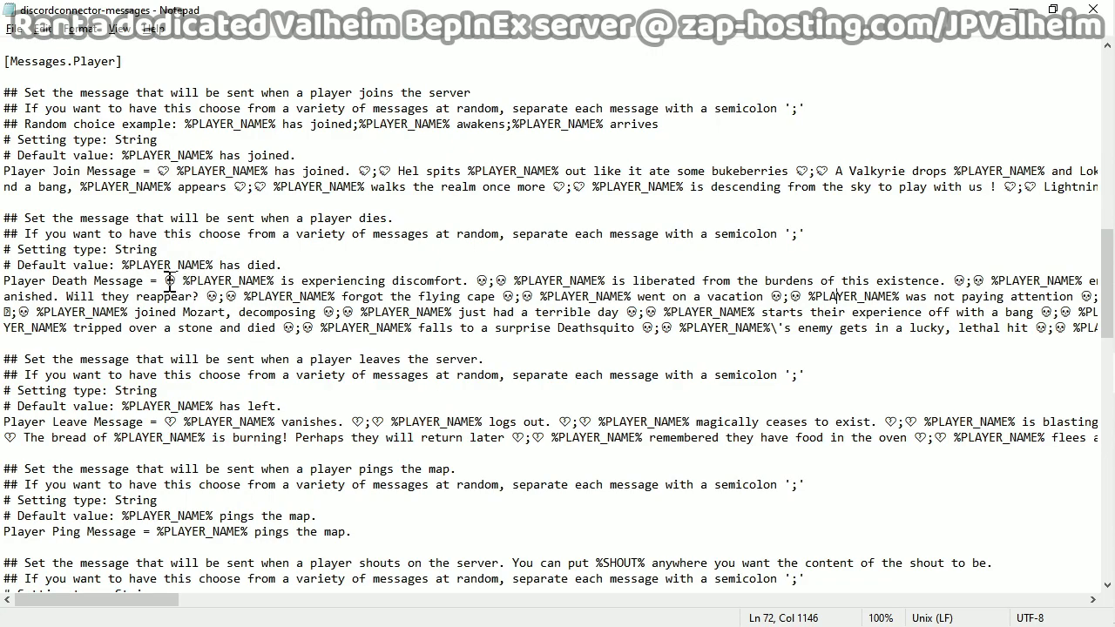
# Switch to Notepad and highlight the first two Player Death Message entries with the semicolons that separate them.
pyautogui.moveTo(166, 281); pyautogui.dragTo(464, 281)
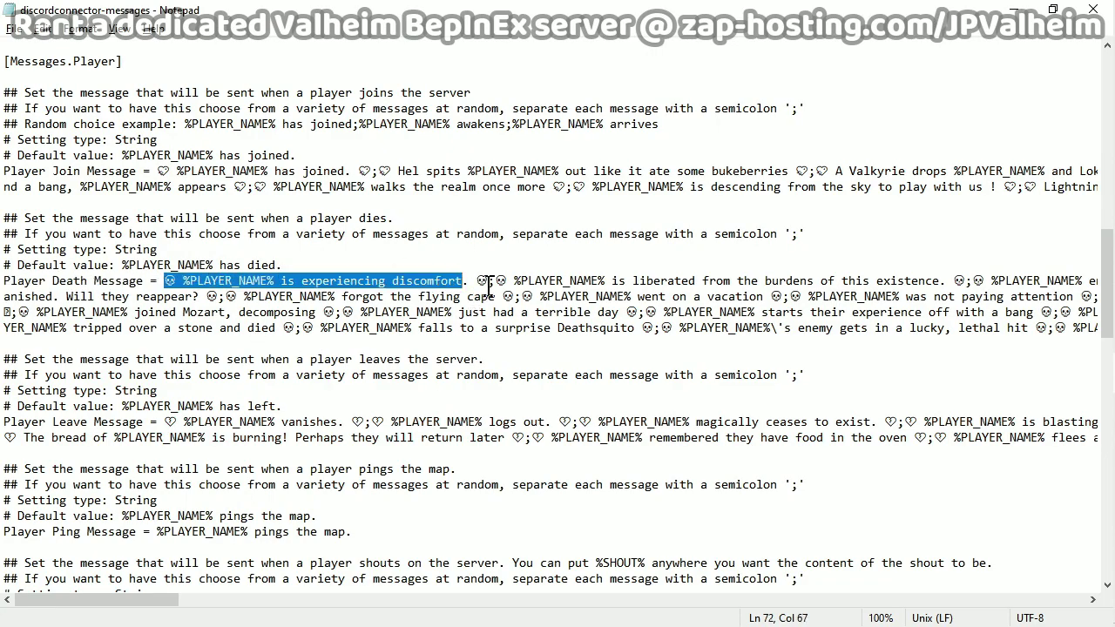
pyautogui.doubleClick(491, 280)
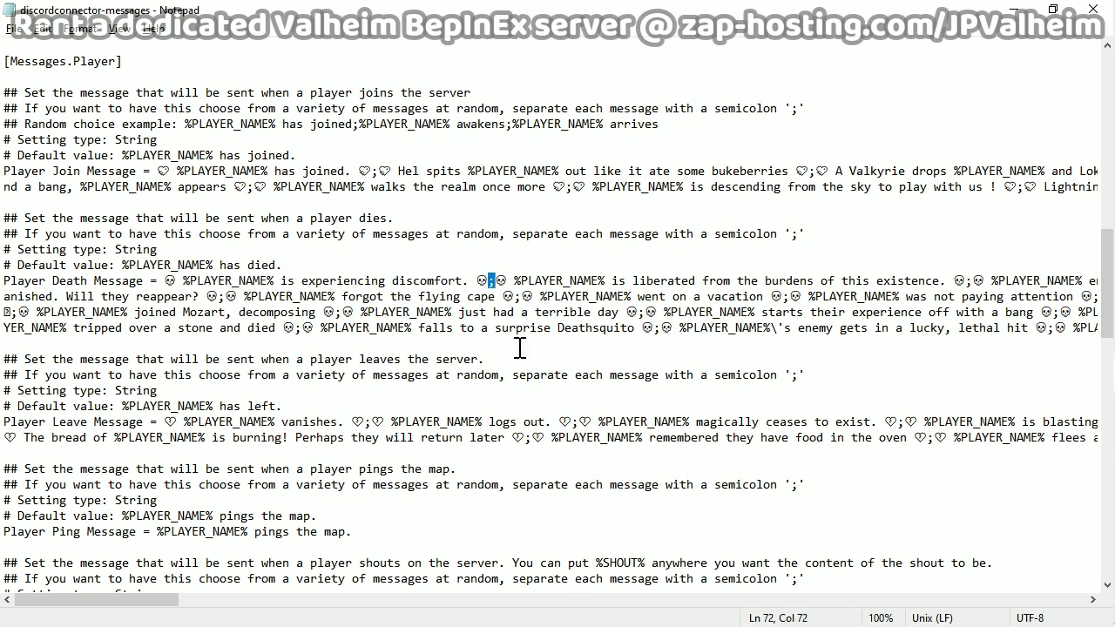
pyautogui.moveTo(514, 280); pyautogui.dragTo(958, 290)
pyautogui.doubleClick(967, 280)
pyautogui.click(414, 334)
# Examine the custom wording and the %PLAYER_NAME% placeholders across several Player Death Message entries.
pyautogui.click(424, 298)
pyautogui.moveTo(278, 281); pyautogui.dragTo(396, 270)
pyautogui.click(435, 280)
pyautogui.moveTo(536, 287); pyautogui.dragTo(604, 289)
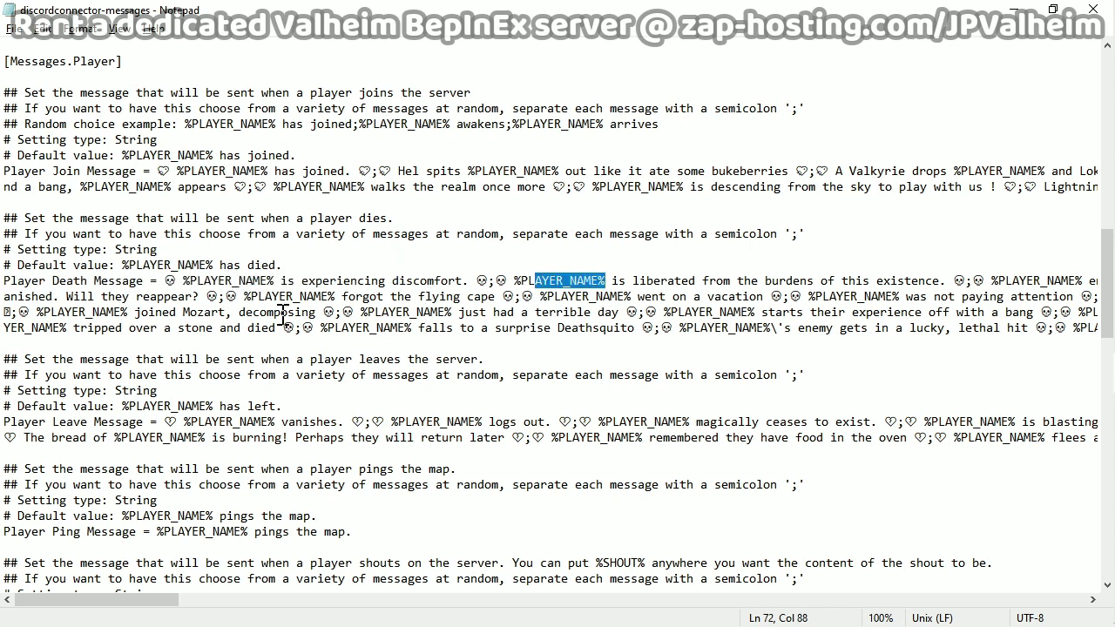
pyautogui.moveTo(247, 312); pyautogui.dragTo(266, 314)
pyautogui.moveTo(684, 314); pyautogui.dragTo(727, 313)
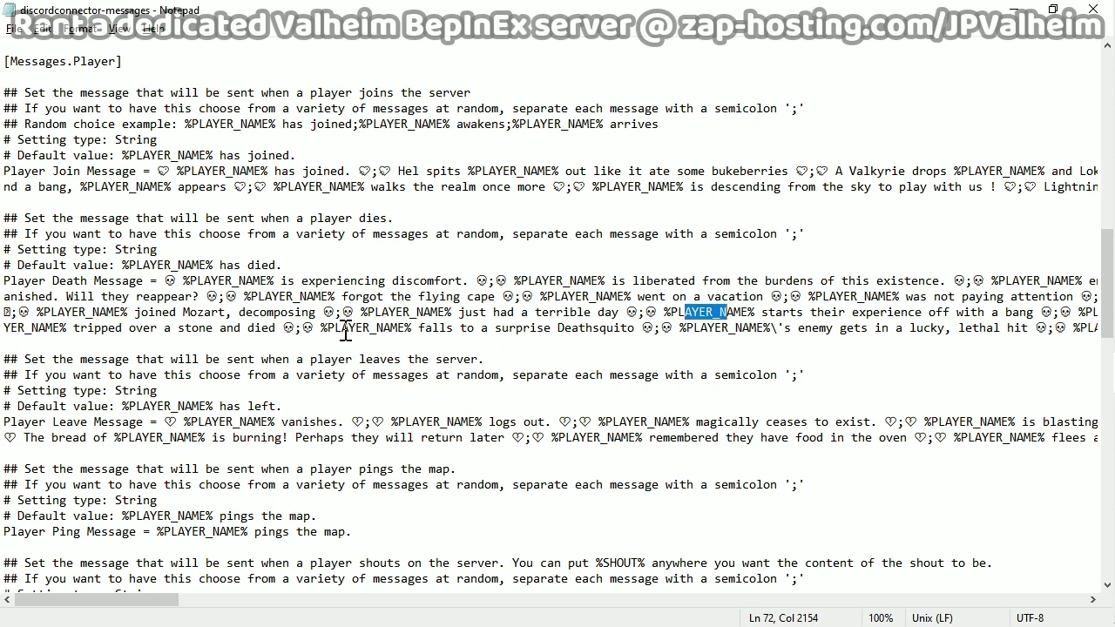
# Highlight the "overwhelmed and falls under the onslaught" line in Sublime Text and a semicolon separator in Notepad's death message list.
pyautogui.click(385, 279)
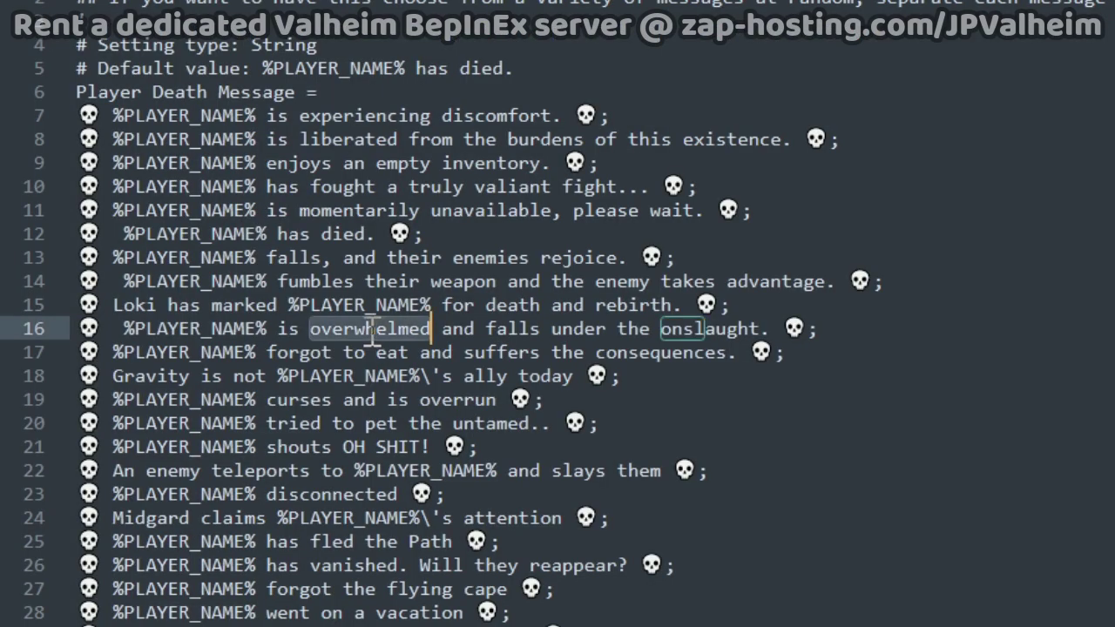
pyautogui.tripleClick(368, 332)
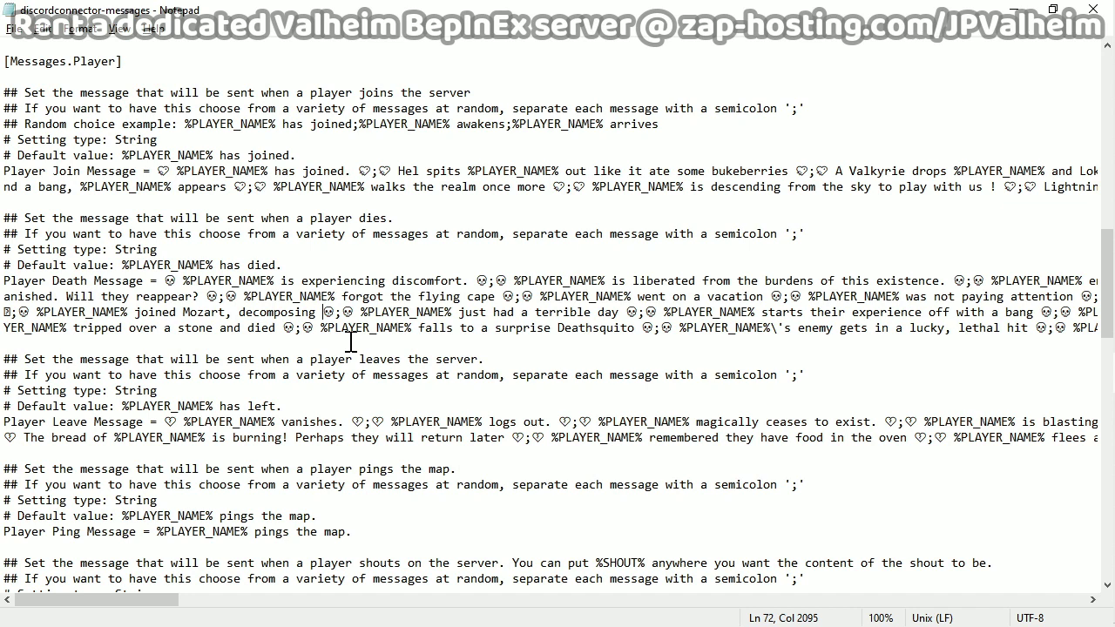
pyautogui.doubleClick(212, 296)
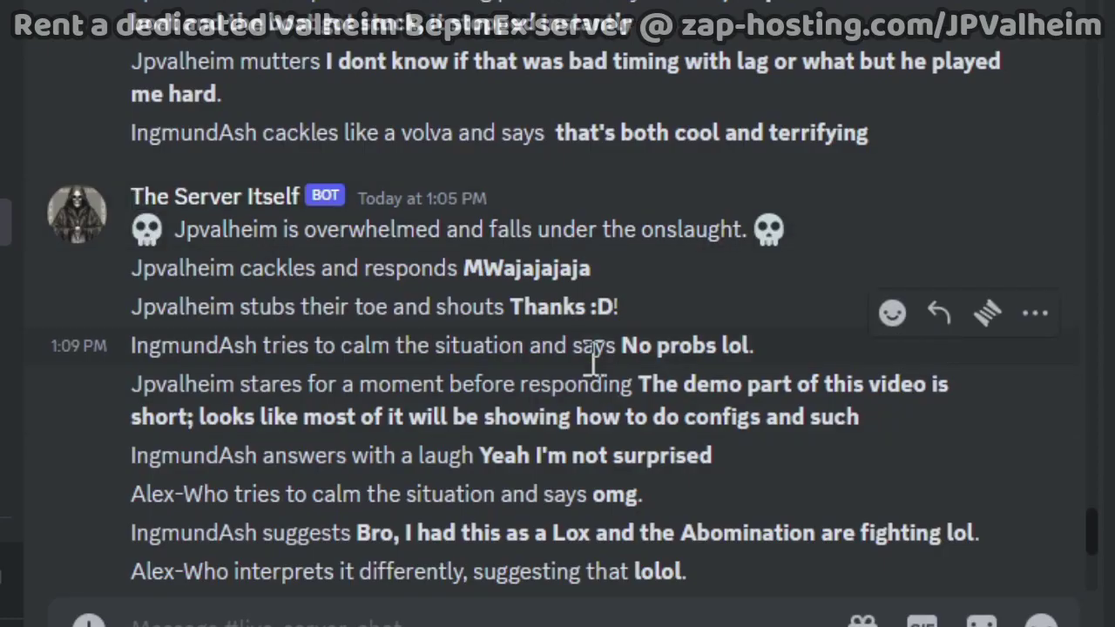
# Switch to Discord and compare the differently worded death and shout posts in the live chat channel.
pyautogui.scroll(1, 522, 361)
pyautogui.scroll(-5, 535, 410)
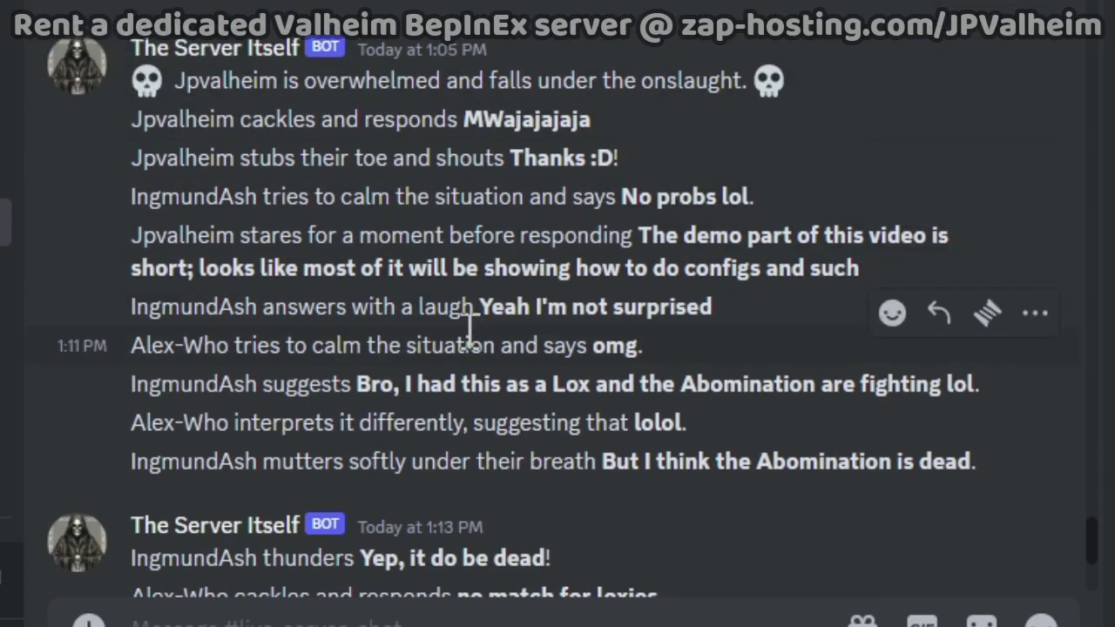
pyautogui.scroll(3, 74, 270)
pyautogui.scroll(-6, 510, 473)
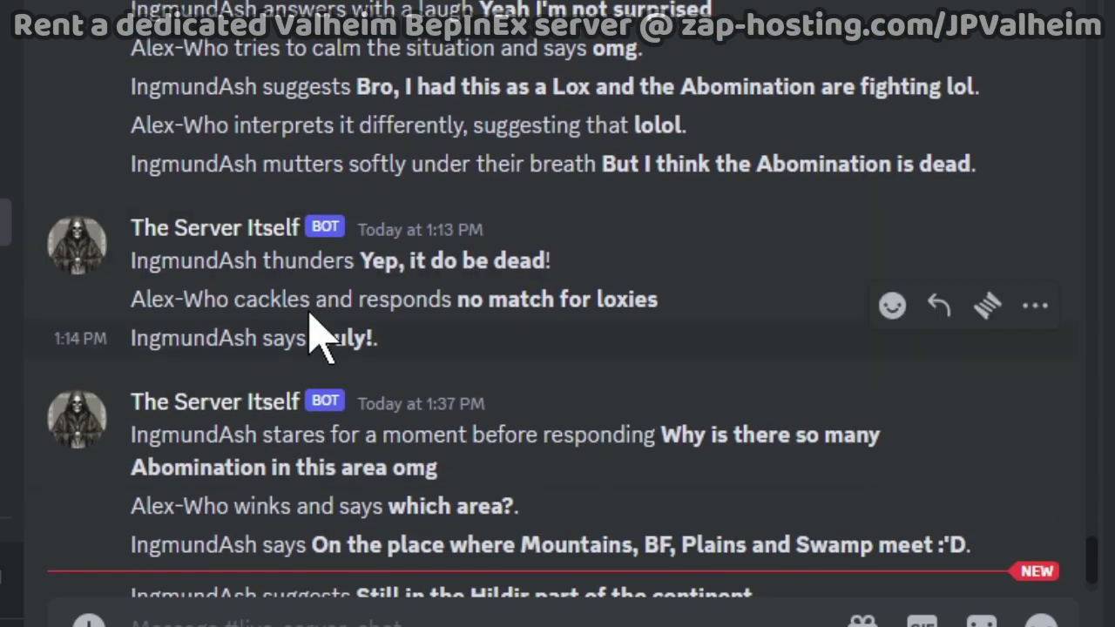
pyautogui.scroll(-1, 615, 343)
pyautogui.scroll(2, 704, 341)
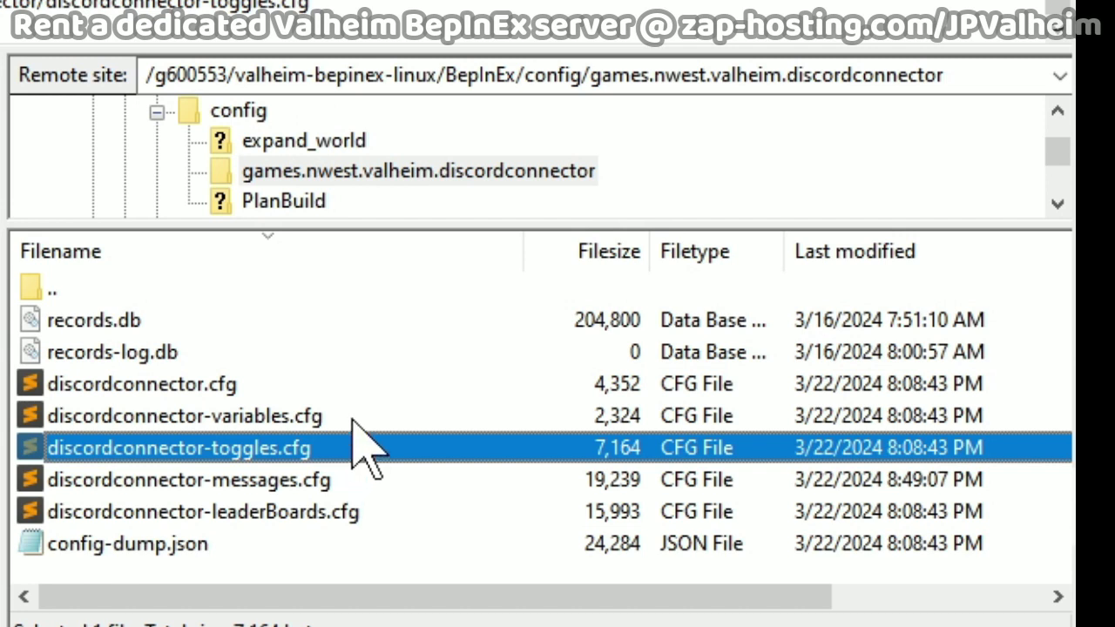
# Point out discordconnector-variables.cfg and discordconnector-toggles.cfg in the FTP client's remote discordconnector folder.
pyautogui.click(355, 420)
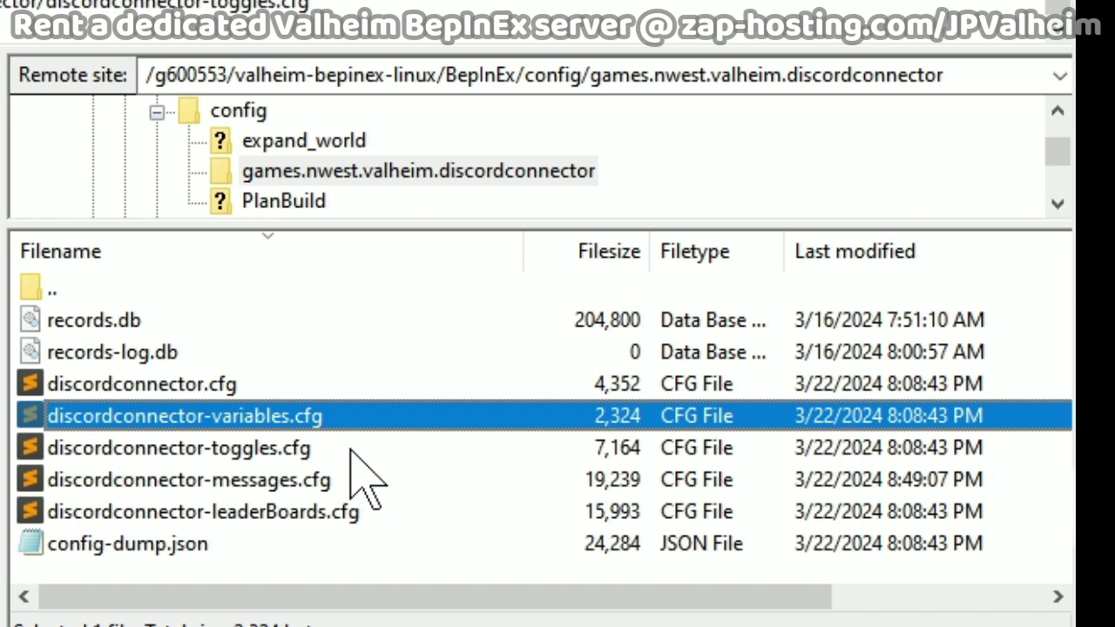
pyautogui.click(349, 448)
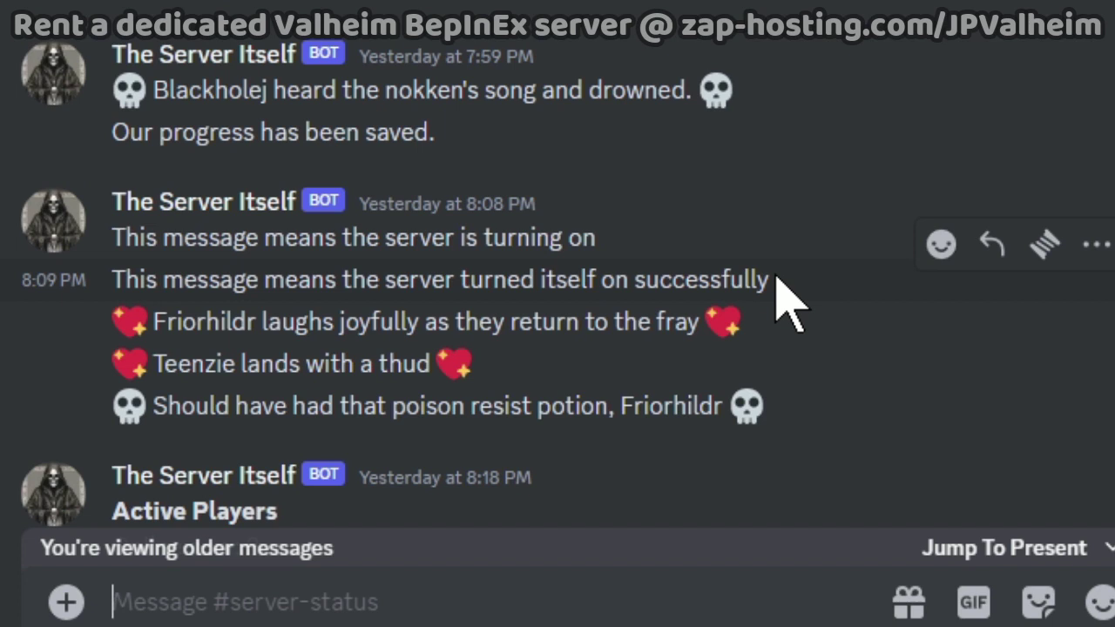
pyautogui.moveTo(770, 281); pyautogui.dragTo(142, 241)
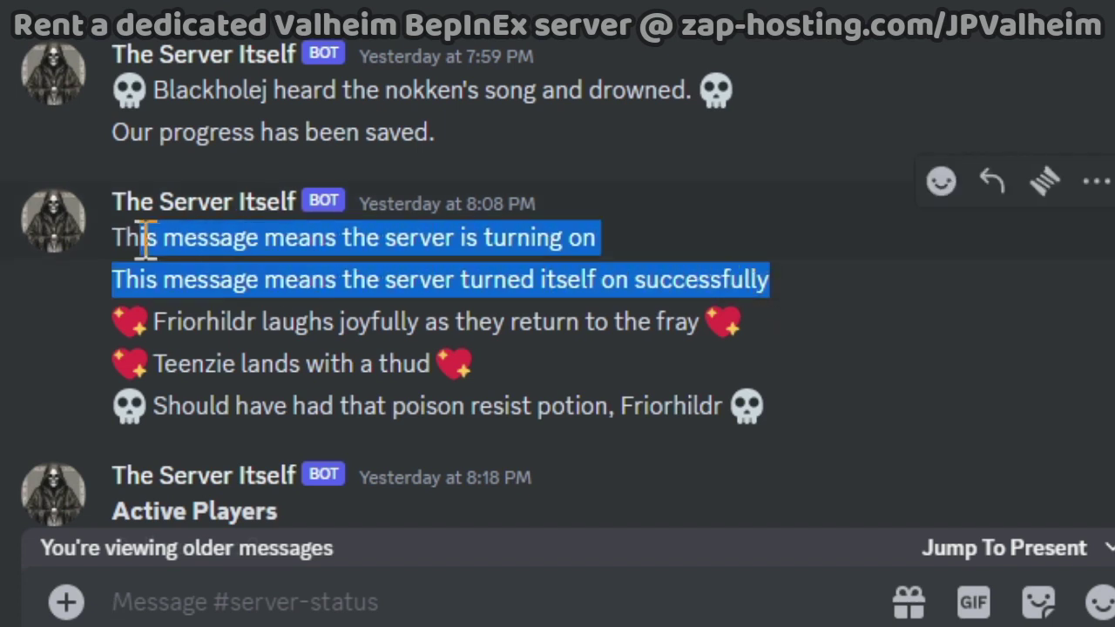
pyautogui.tripleClick(451, 248)
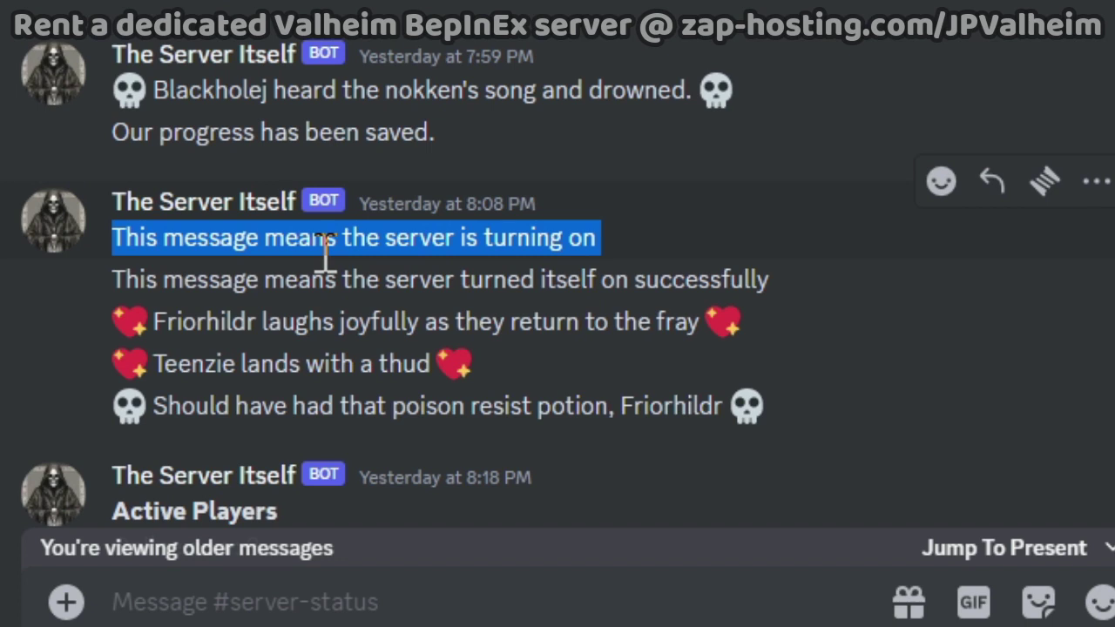
pyautogui.tripleClick(496, 277)
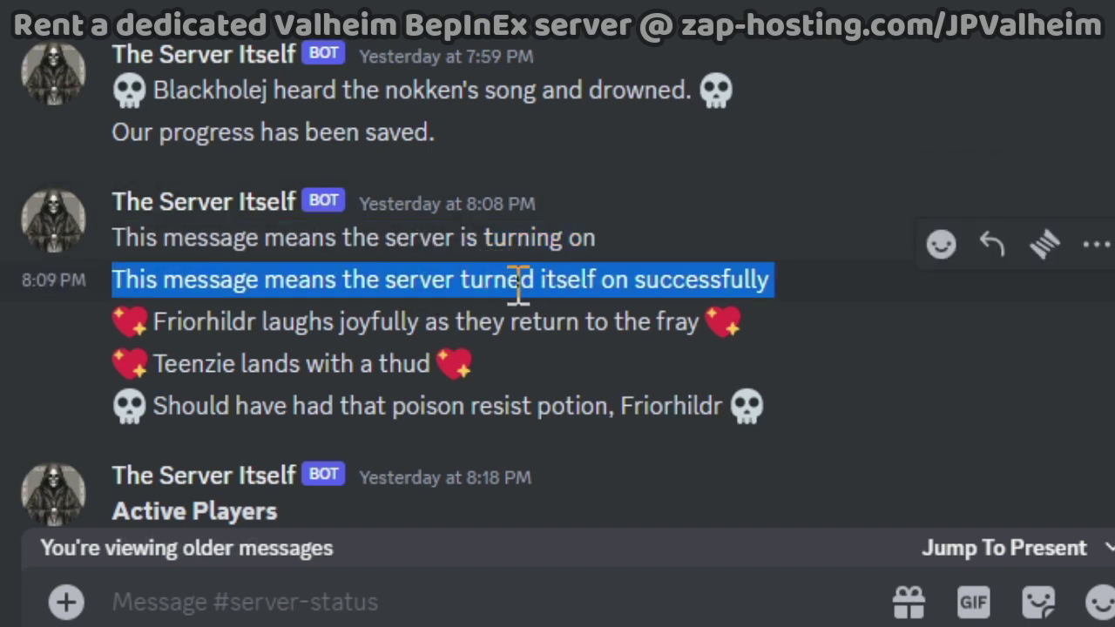